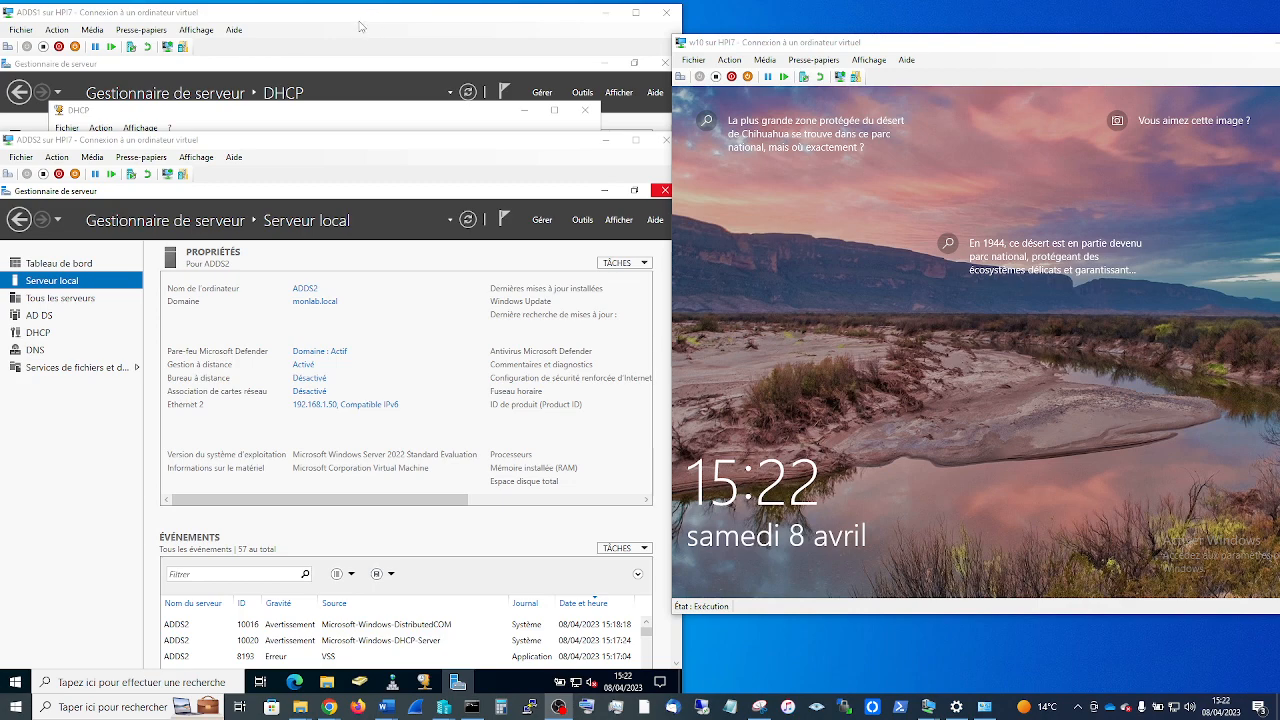
Discard the pending server options on ADDS1 and close its DHCP console.
left_click(361, 26)
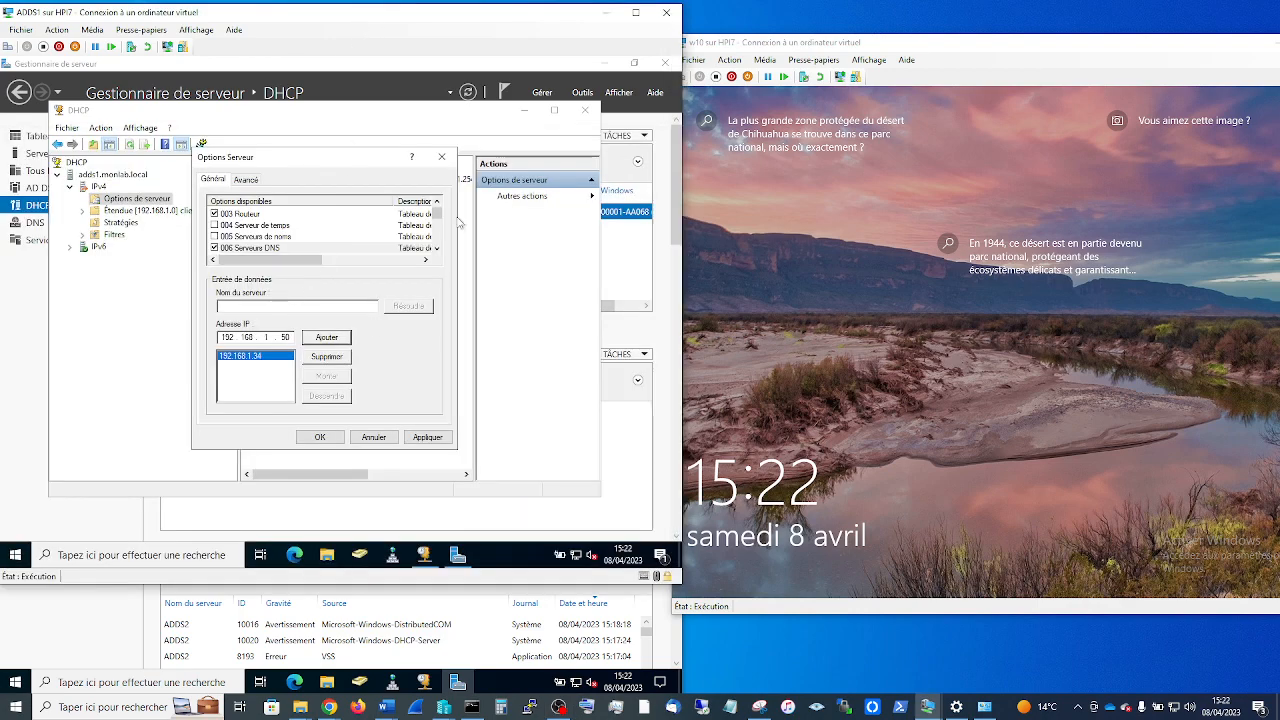
left_click(437, 161)
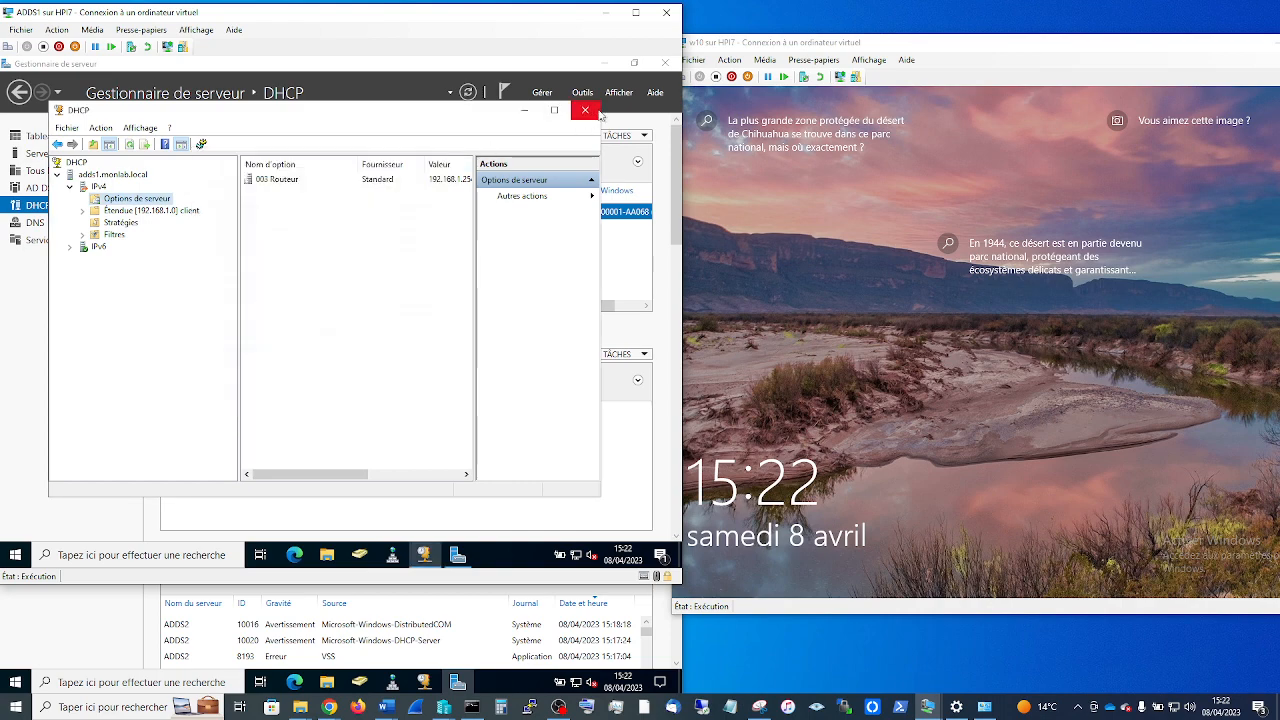
left_click(585, 110)
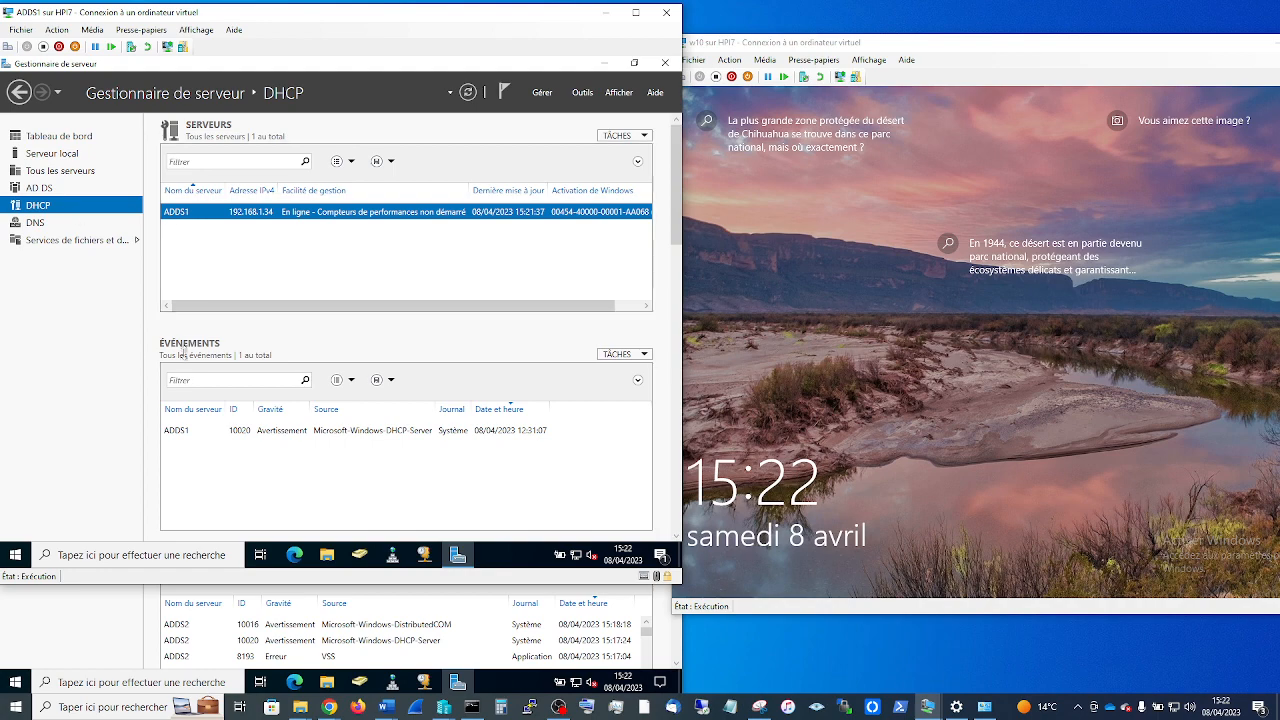
Switch to ADDS2, show its DHCP role in the server manager, and open its DHCP console.
left_click(92, 625)
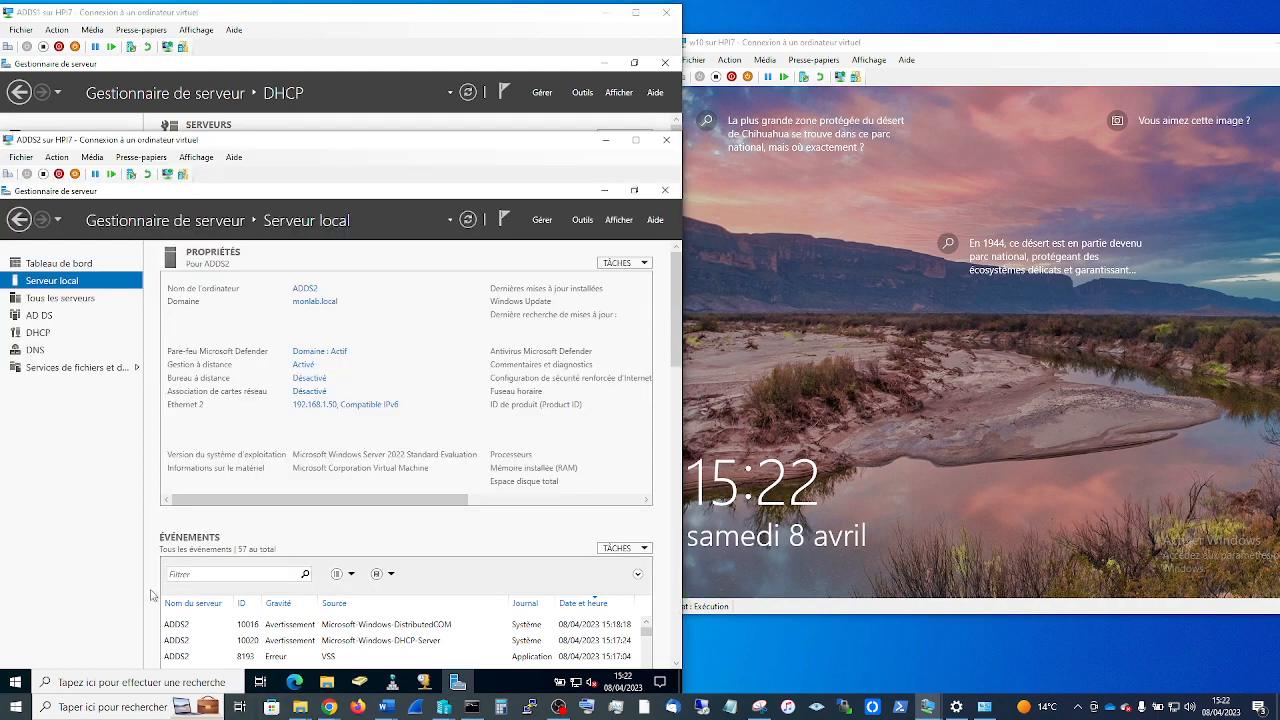
left_click(40, 333)
left_click(429, 685)
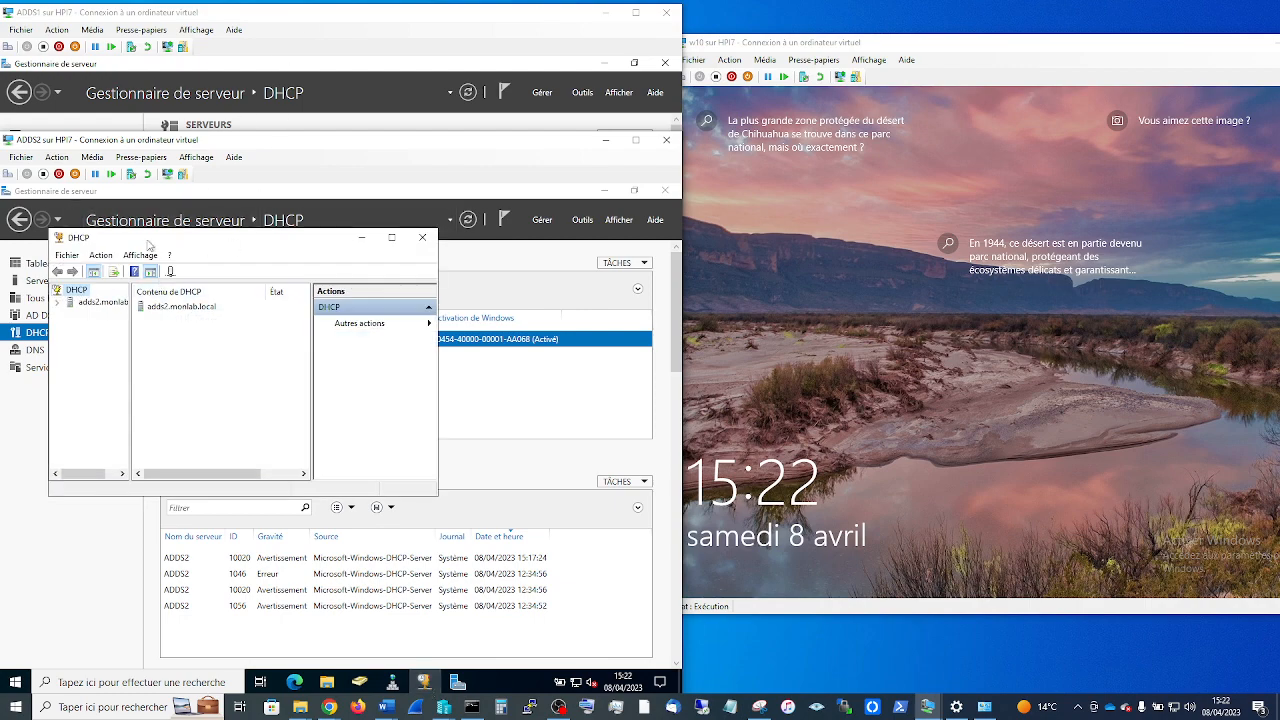
Open the DHCP console on ADDS1 in an enlarged window, with IPv4 expanded and the tree wide enough to read.
left_click(297, 52)
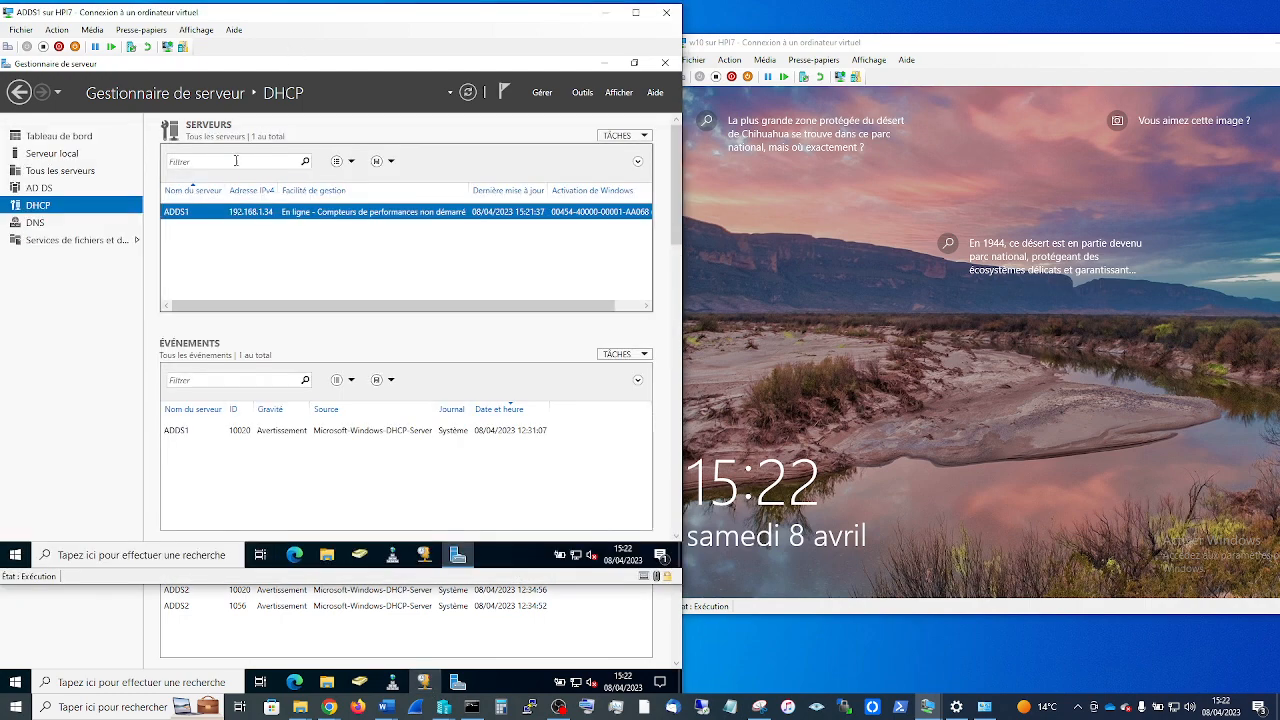
left_click(426, 555)
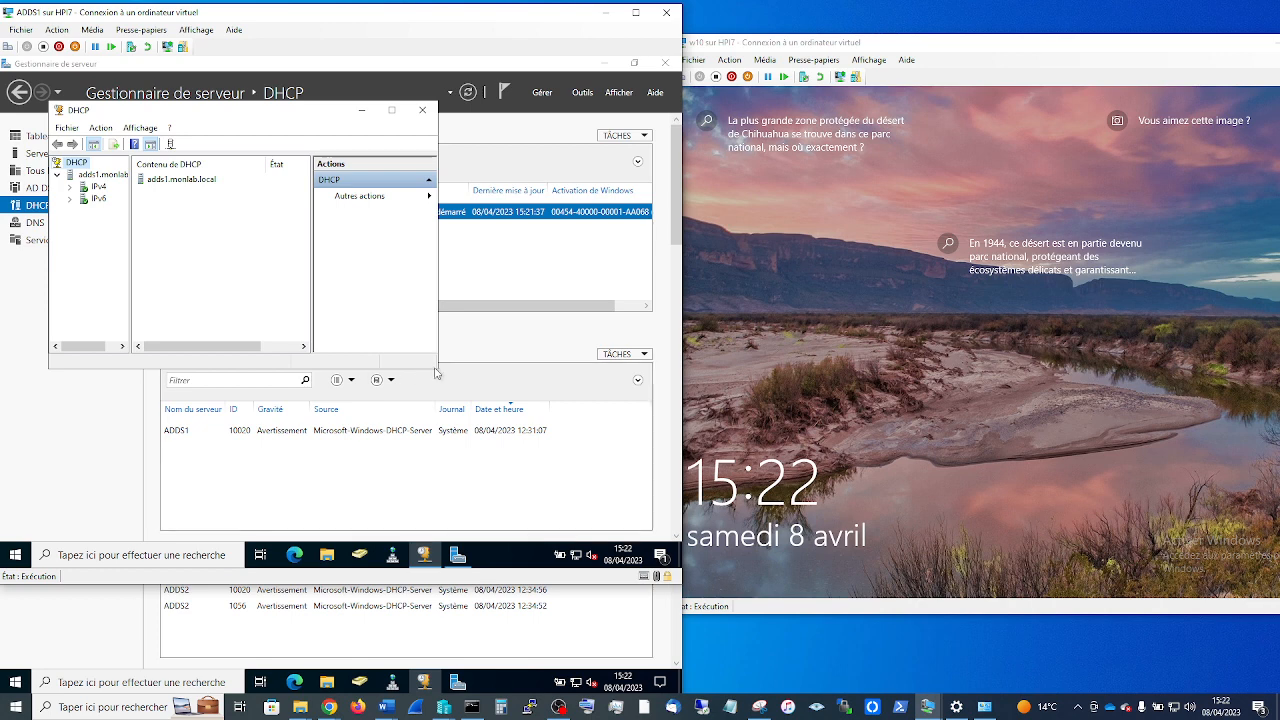
left_click_drag(440, 368, 665, 476)
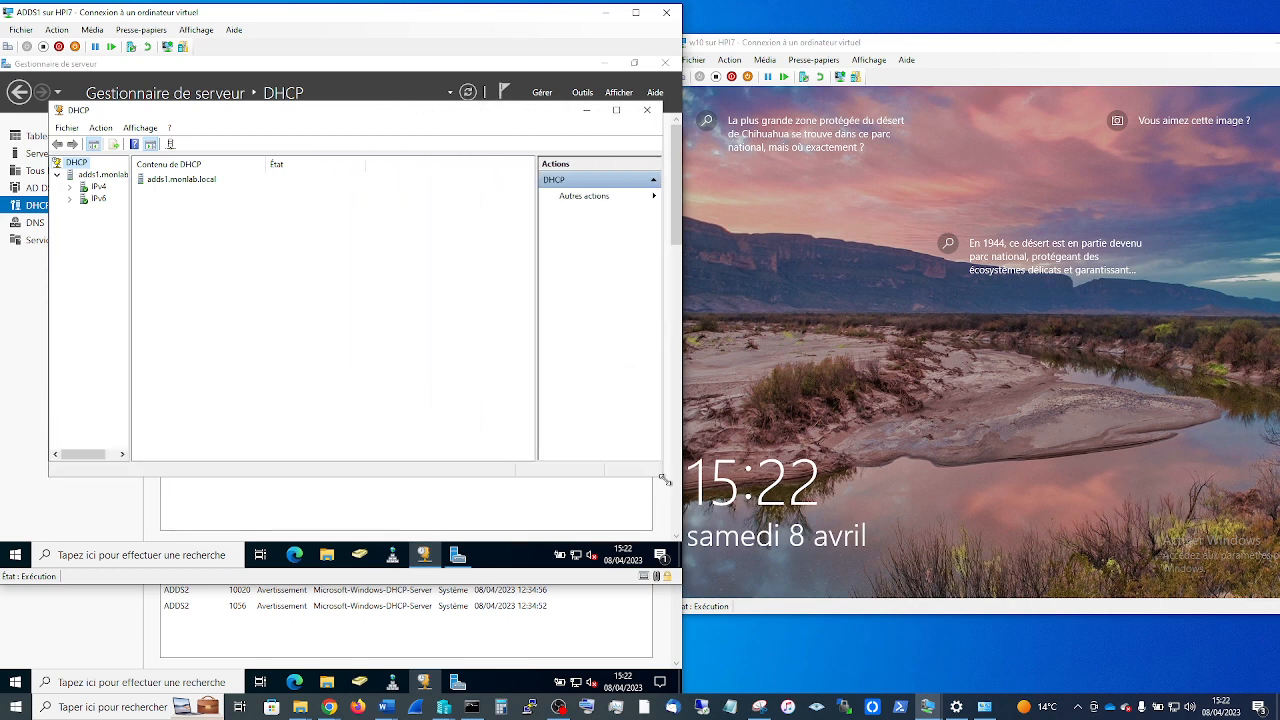
left_click(70, 187)
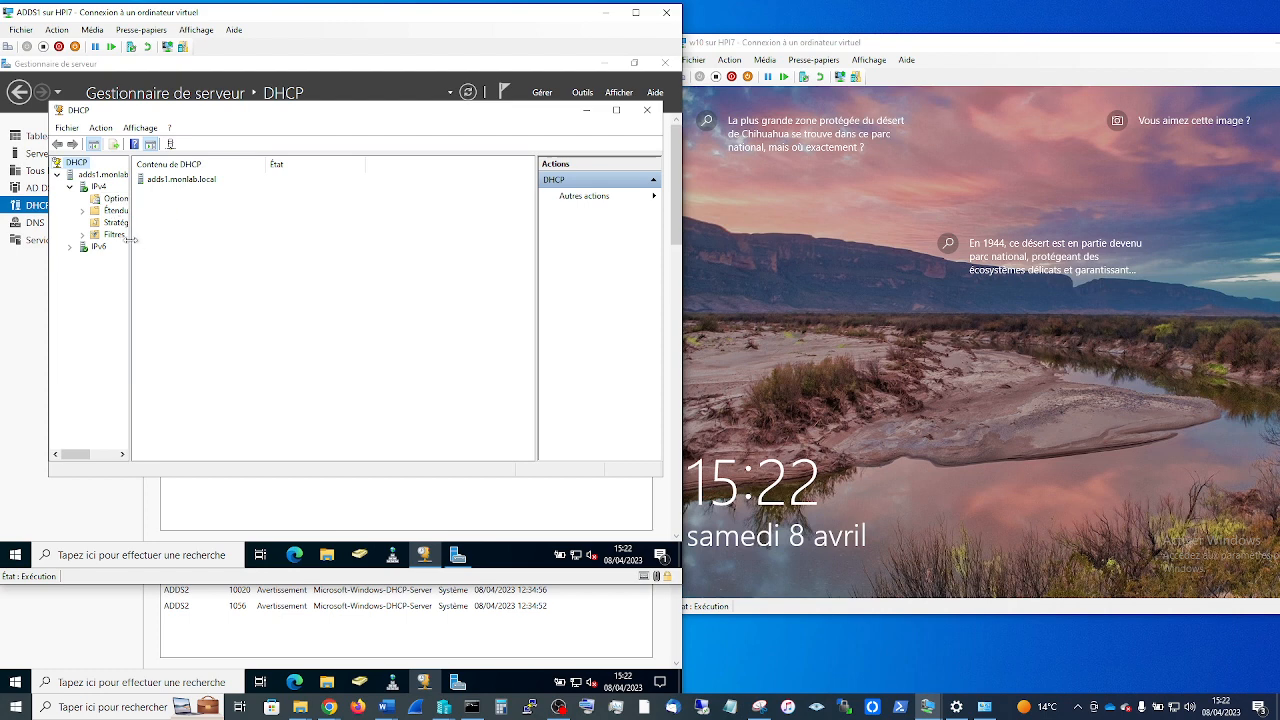
left_click_drag(131, 250, 211, 261)
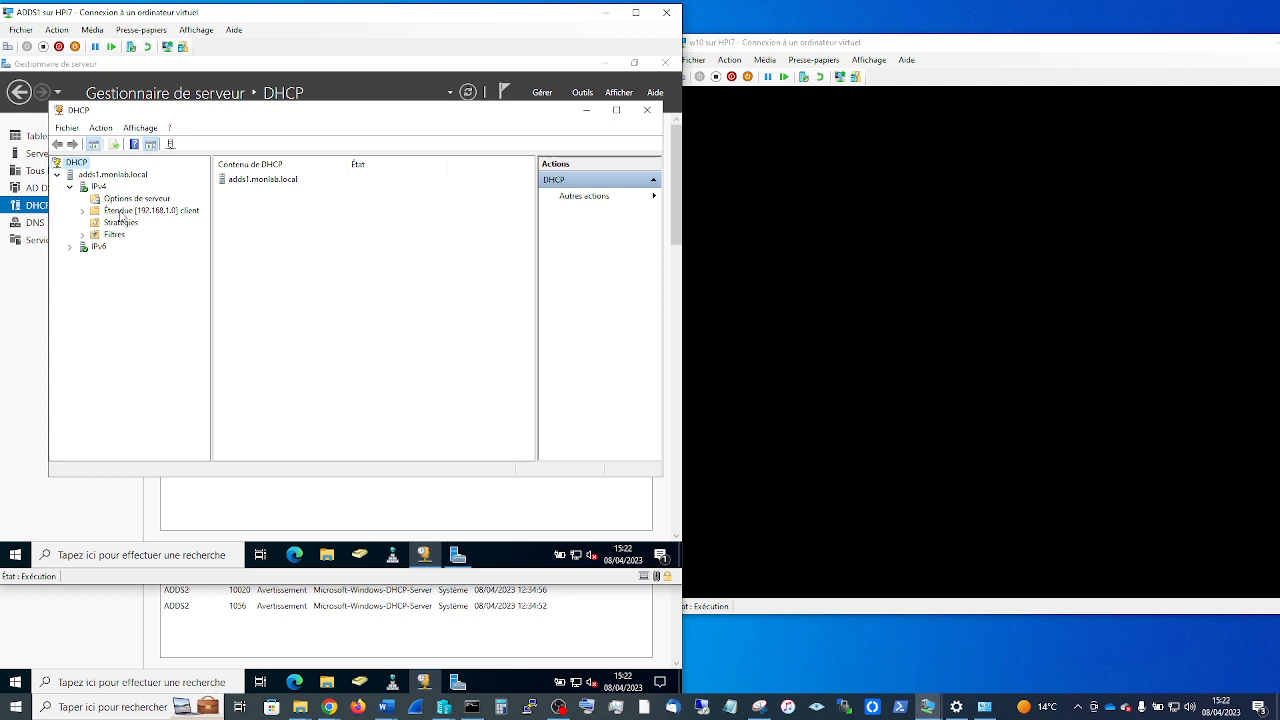
Examine the contents of the scope [192.168.1.0] client, the Filtres node, and the scope's address leases (Baux d'adresses).
double_click(120, 212)
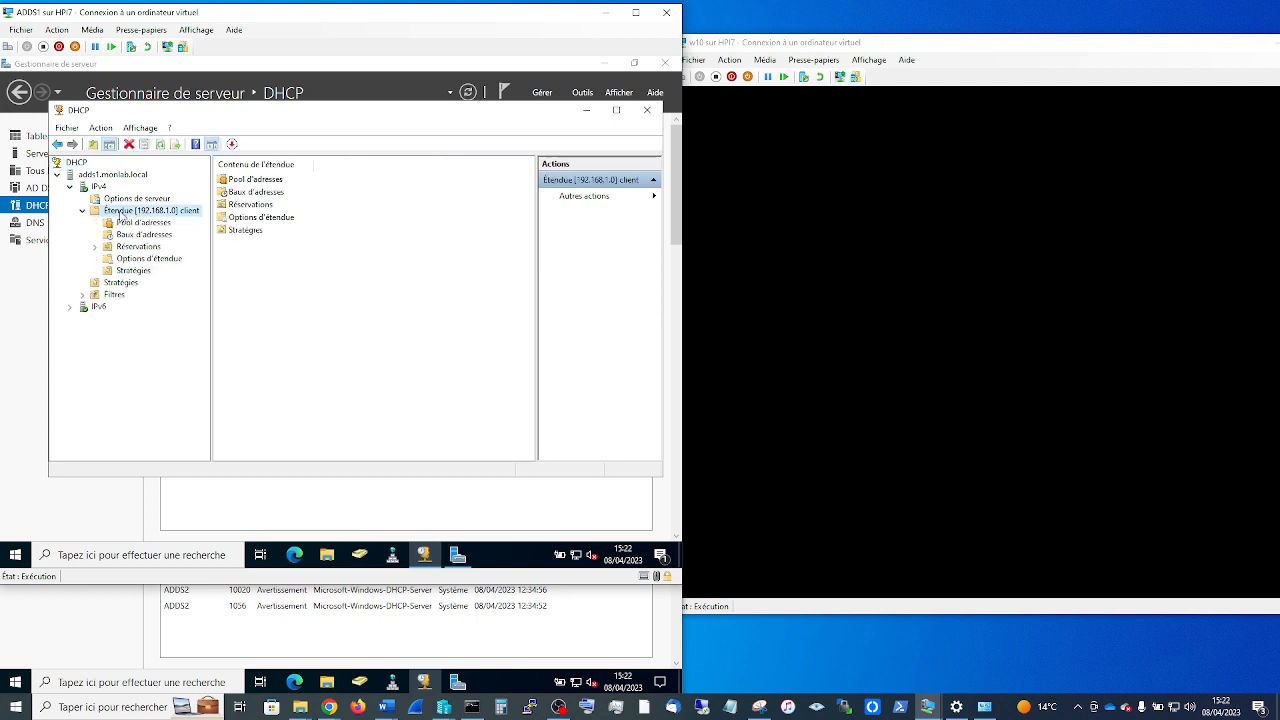
double_click(114, 295)
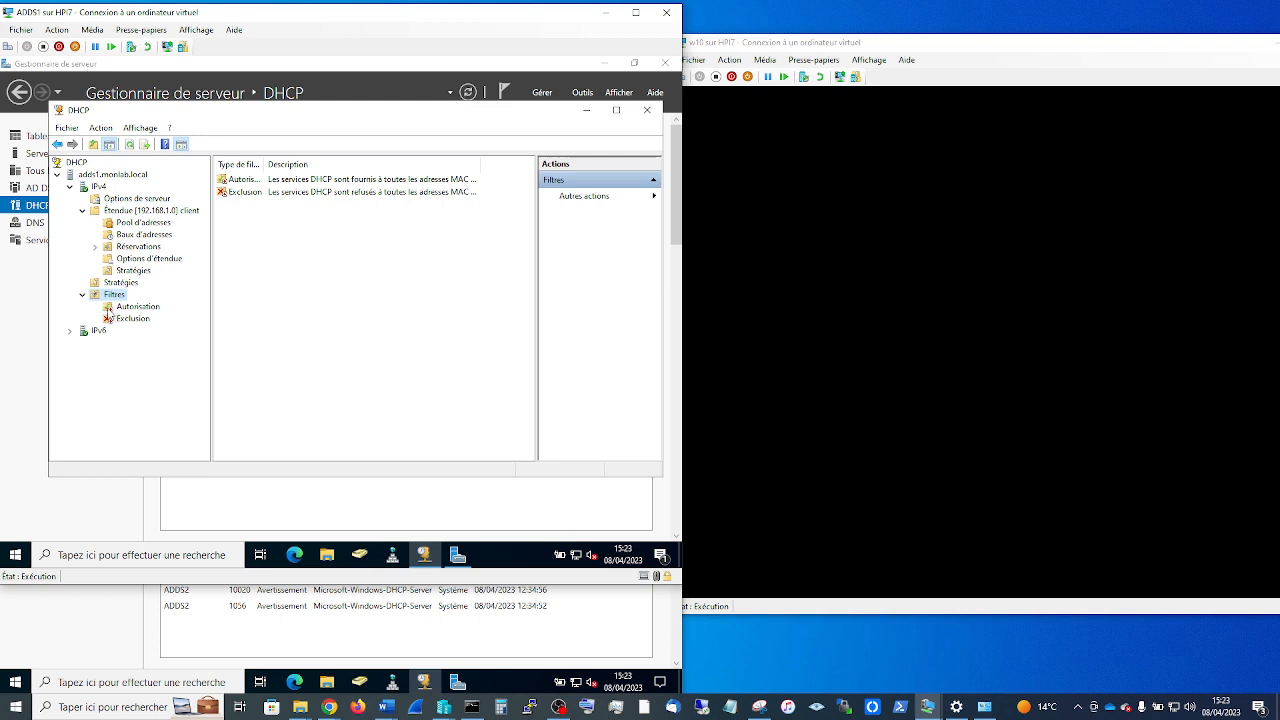
left_click(82, 295)
left_click(84, 211)
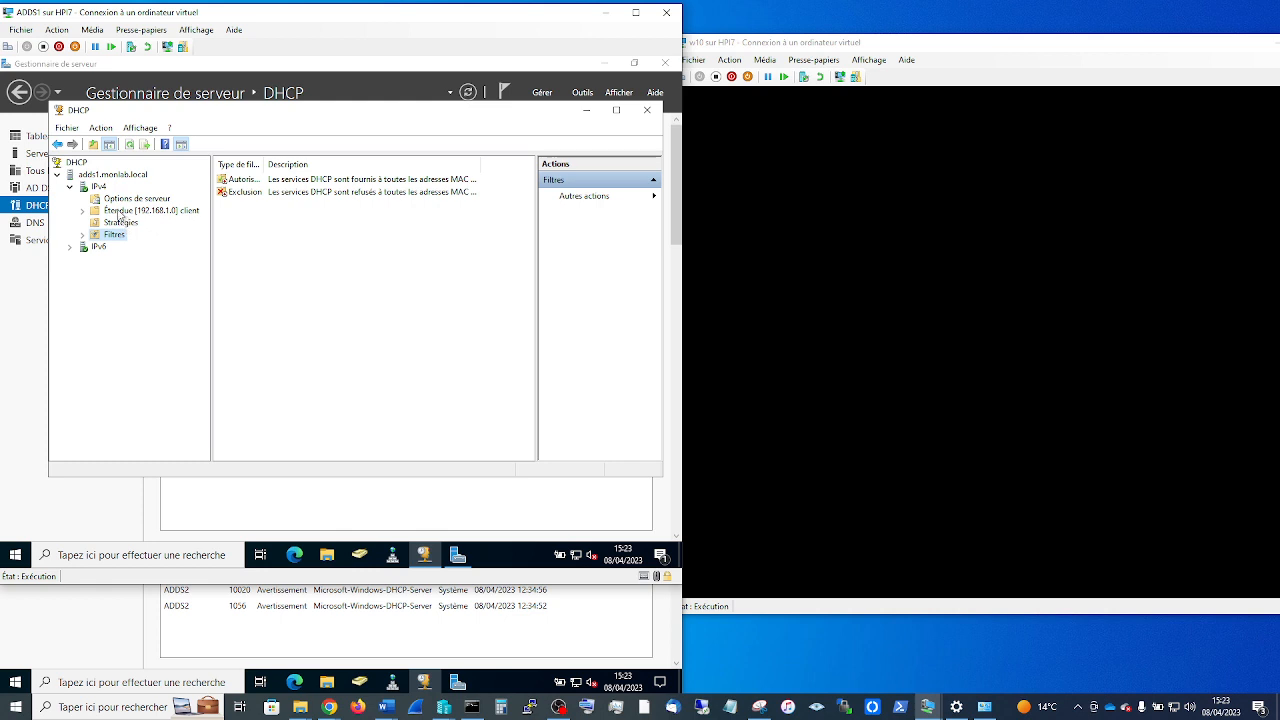
left_click(119, 212)
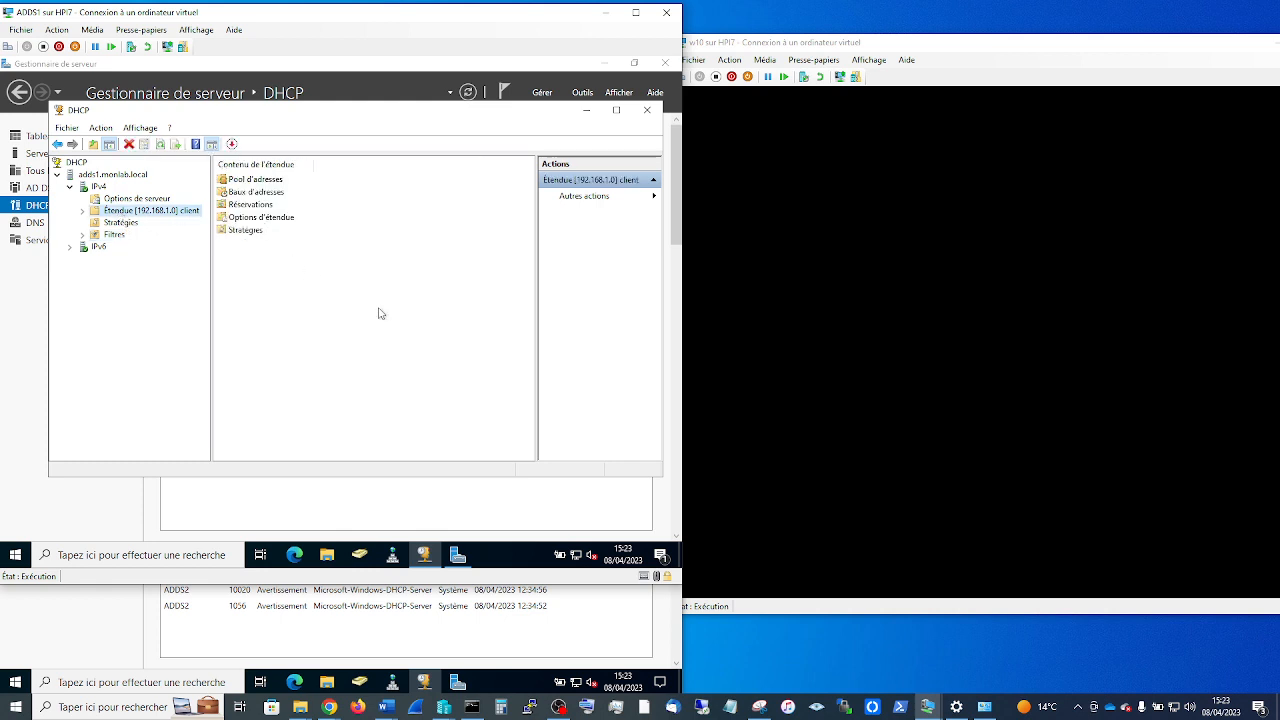
left_click(271, 196)
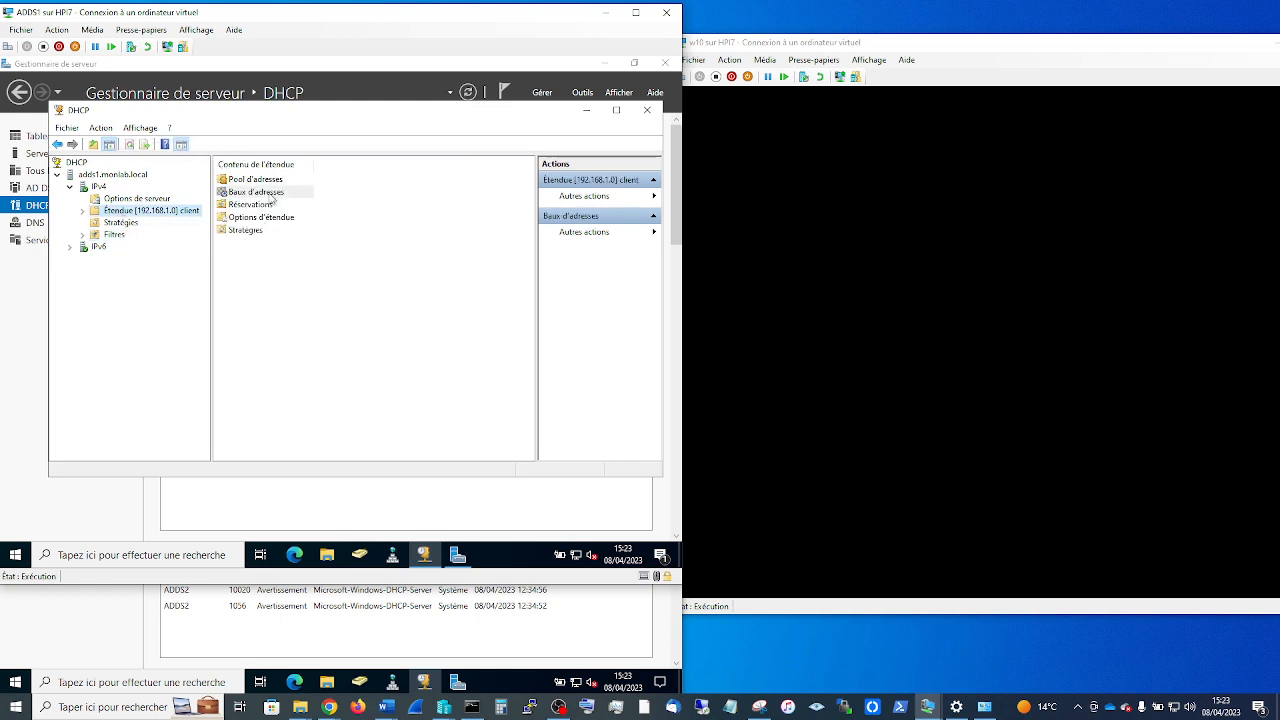
double_click(271, 197)
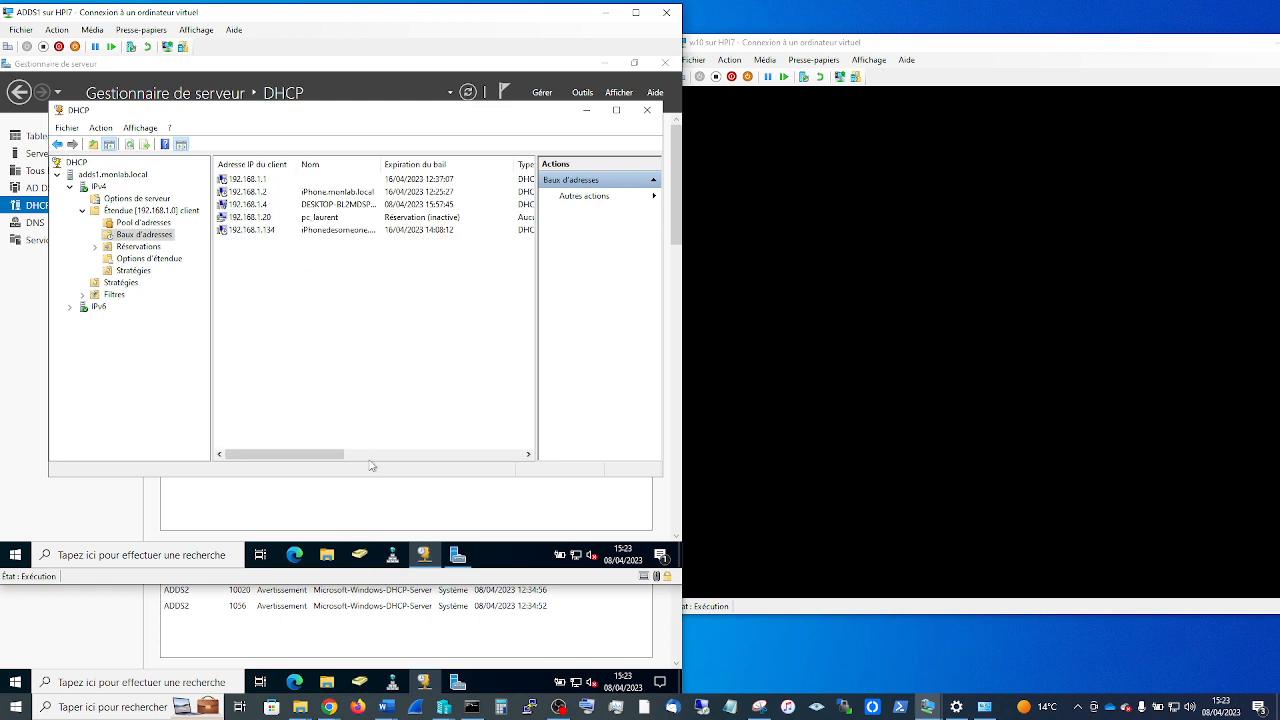
Switch to the w10 client machine and bring up its sign-in screen.
left_click(947, 496)
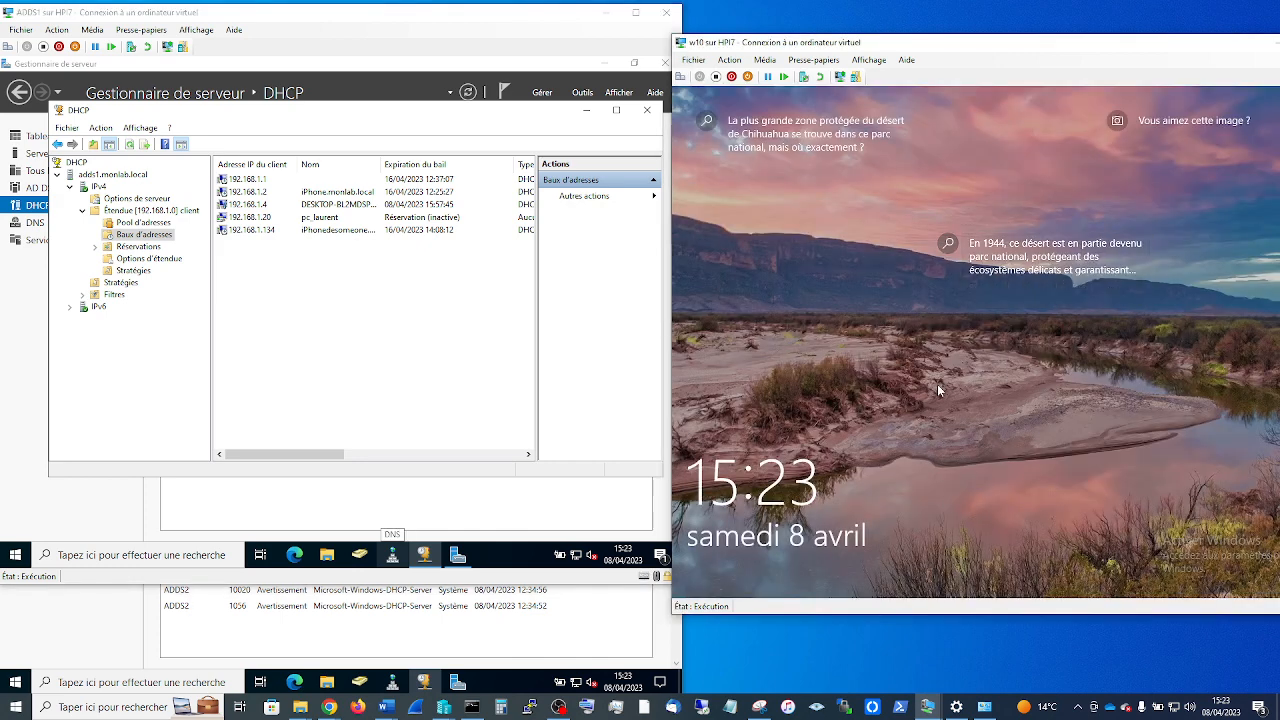
left_click(937, 390)
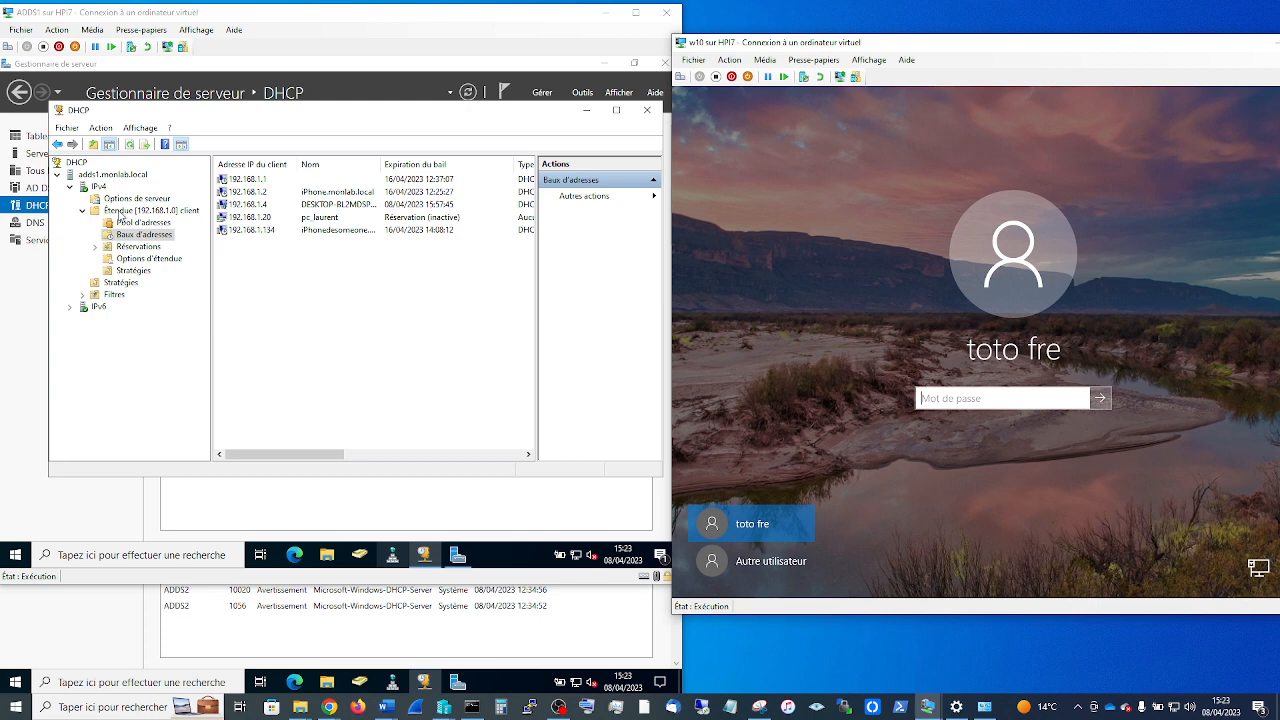
On ADDS1, collapse the scope and apply the IPv4 server option 003 Routeur with its 192.168.1.254 address.
left_click(83, 211)
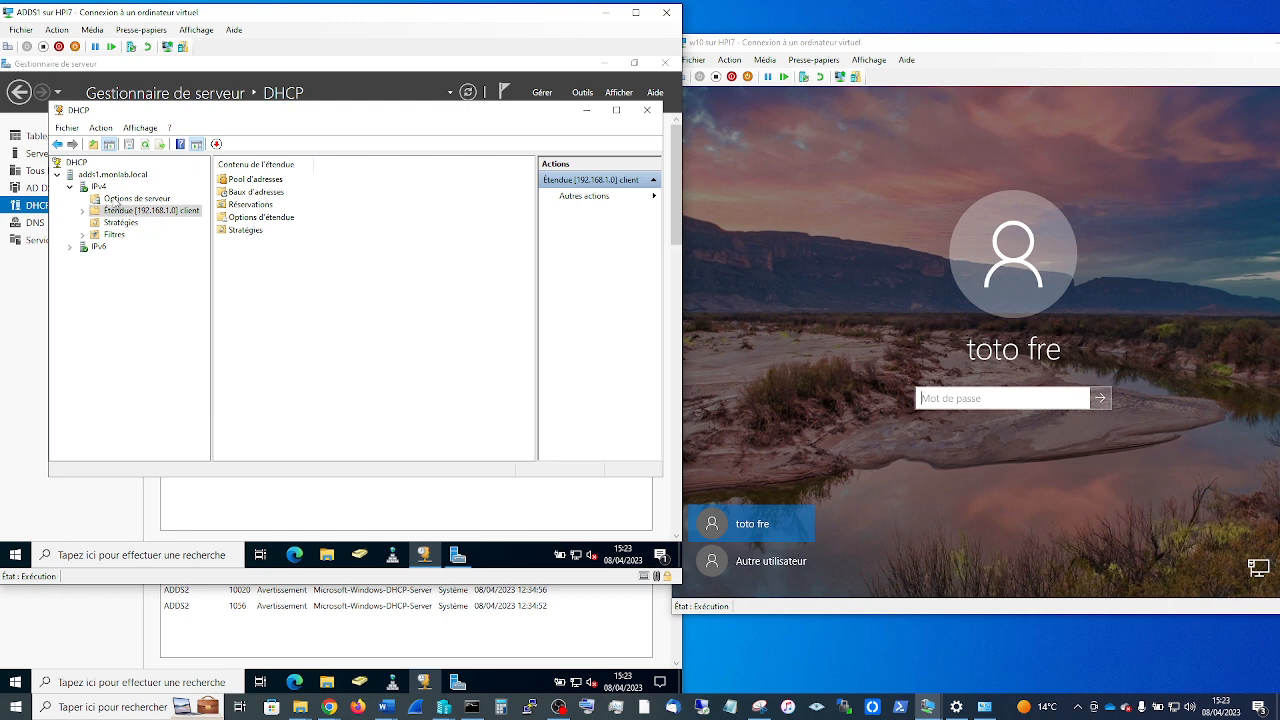
left_click(115, 200)
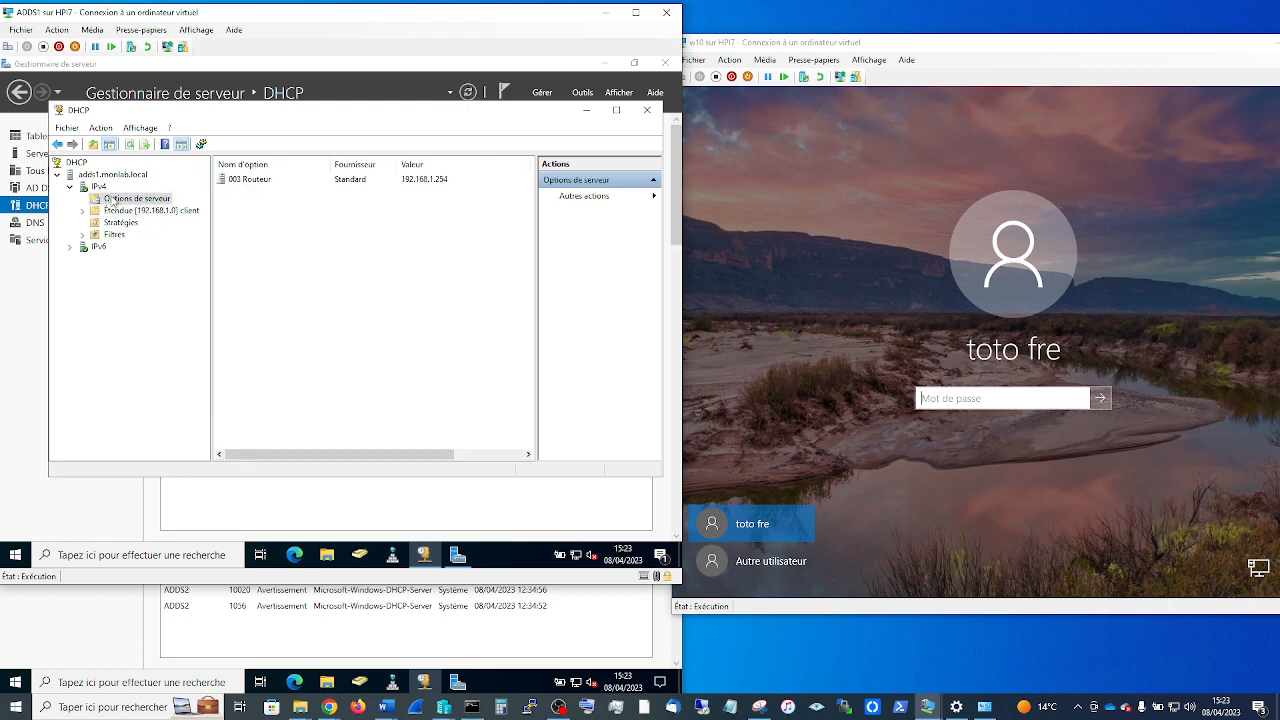
right_click(113, 202)
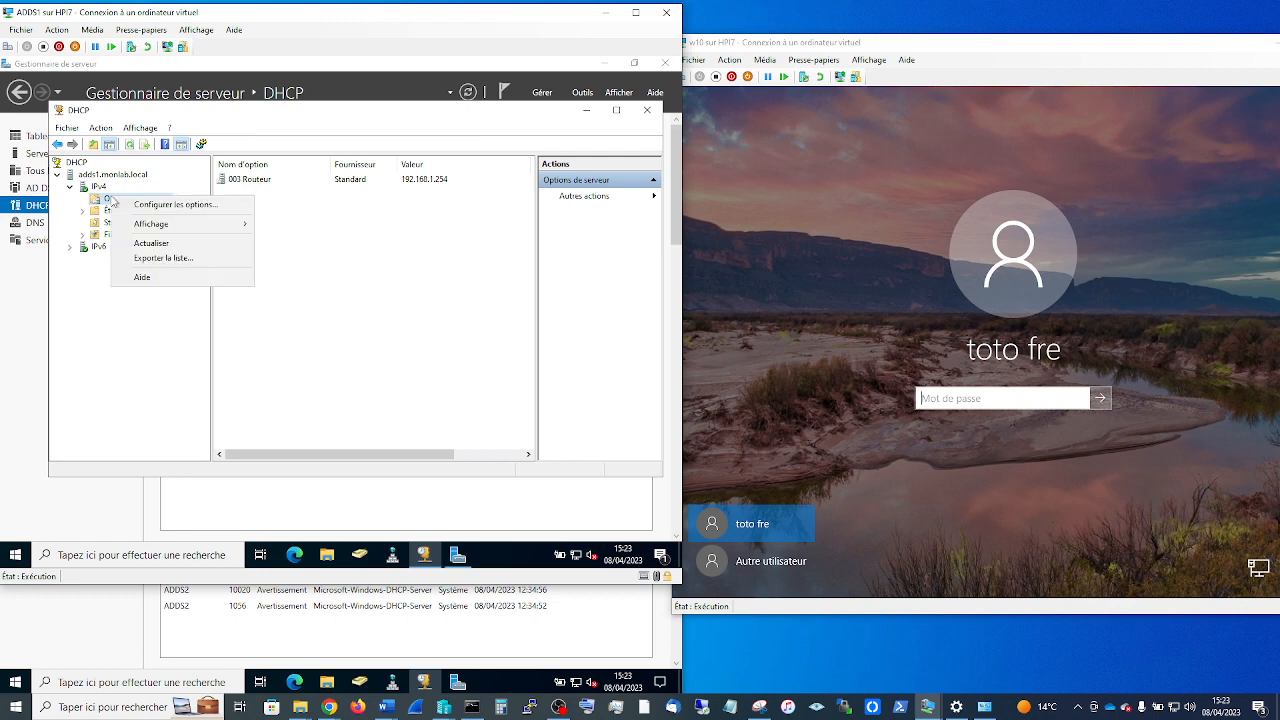
left_click(150, 203)
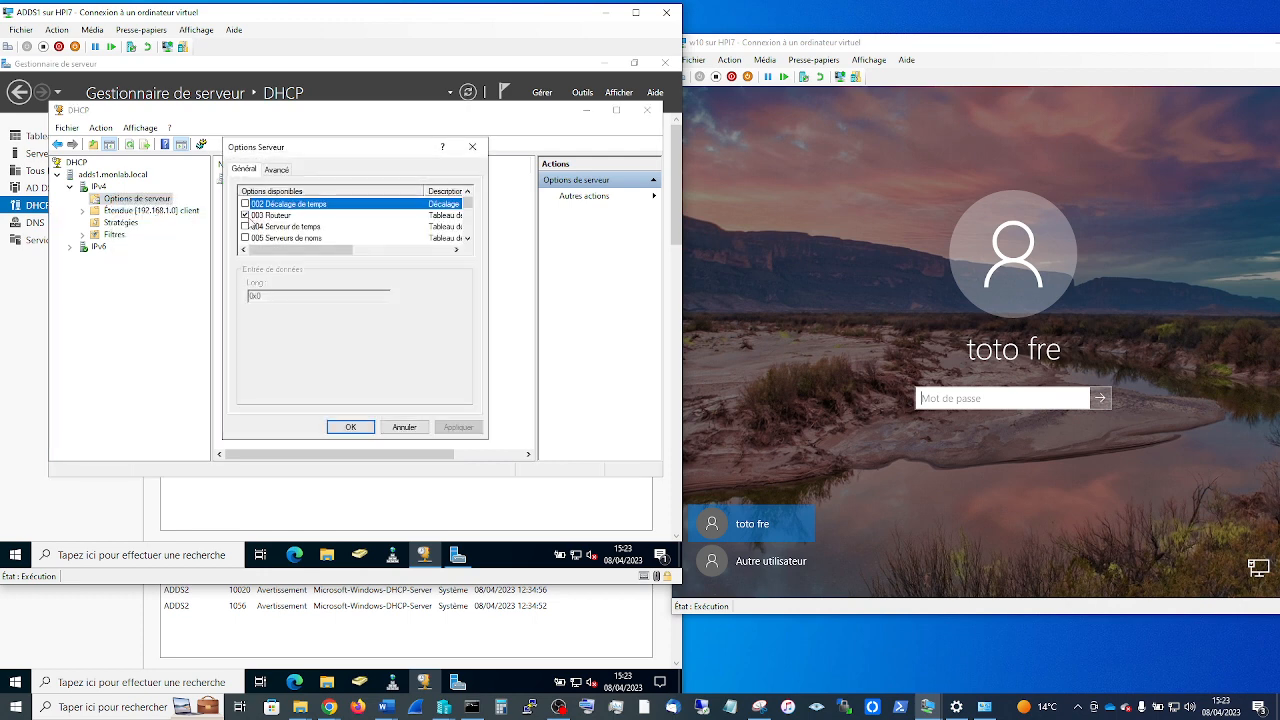
left_click(245, 215)
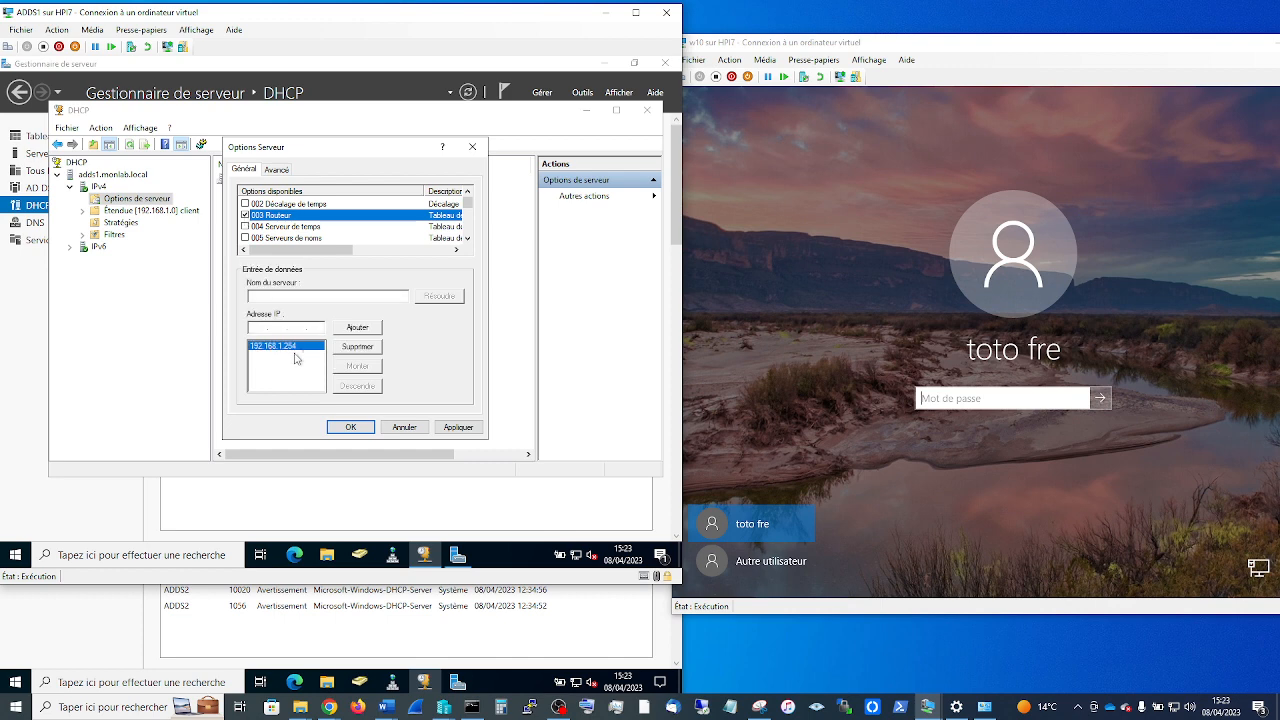
left_click(454, 430)
left_click(361, 430)
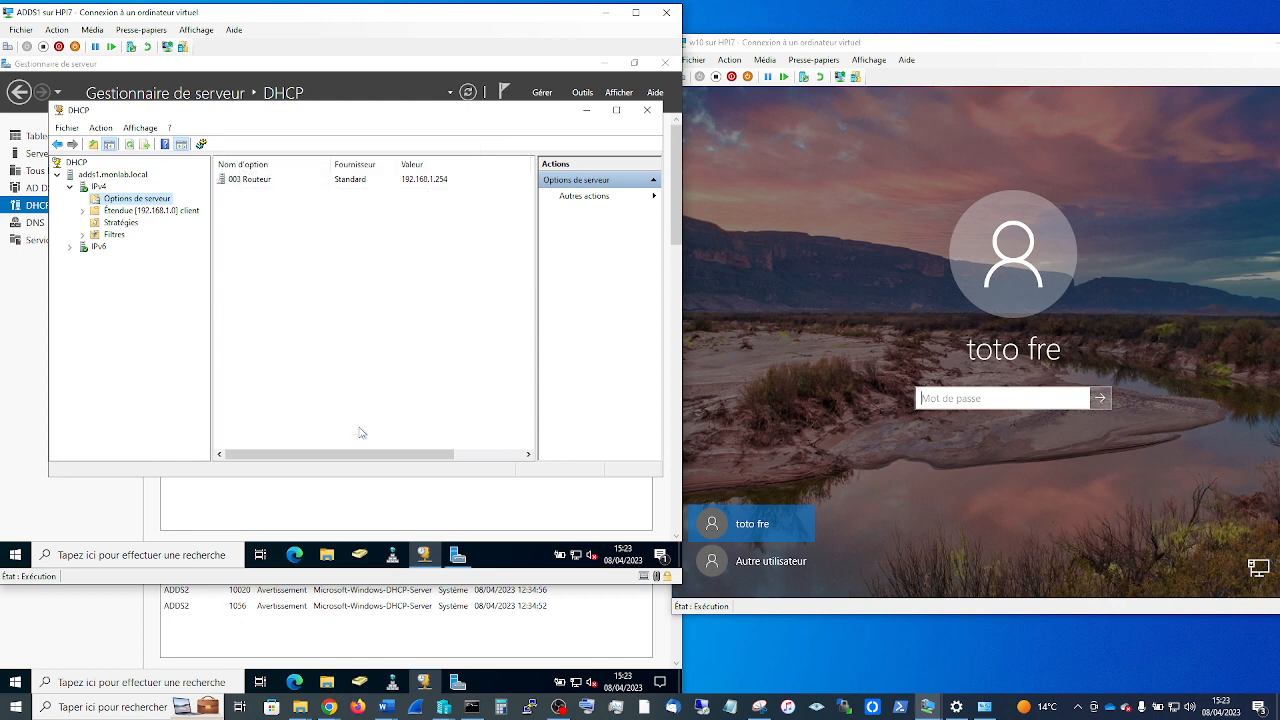
Enable the IPv4 server option 006 Serveurs DNS with the addresses 192.168.1.34 and 192.168.1.50.
right_click(156, 198)
left_click(206, 208)
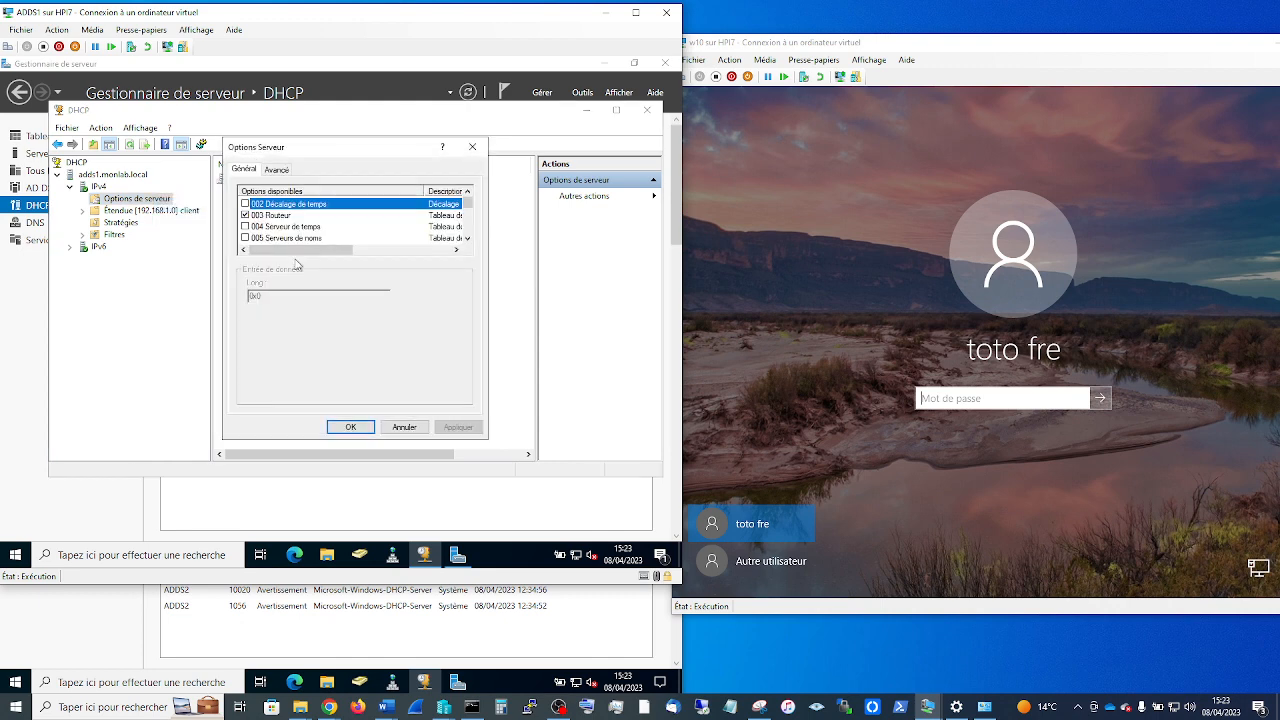
left_click(467, 238)
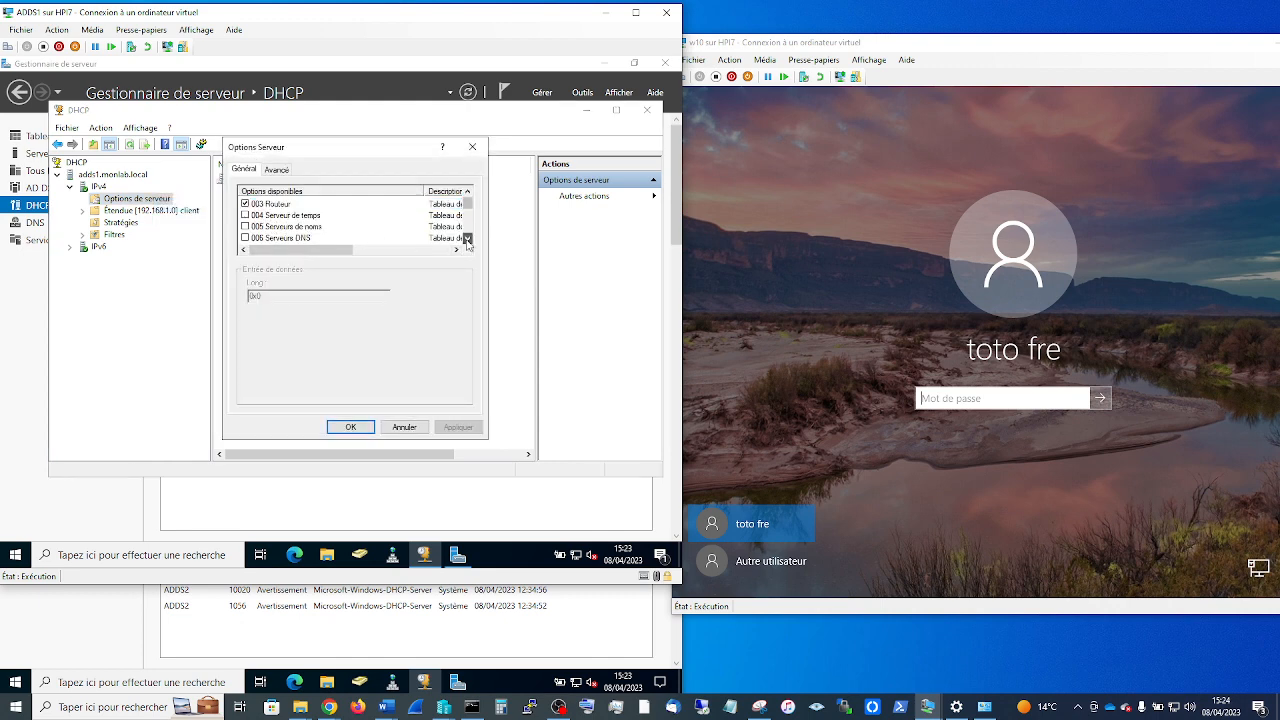
left_click(245, 238)
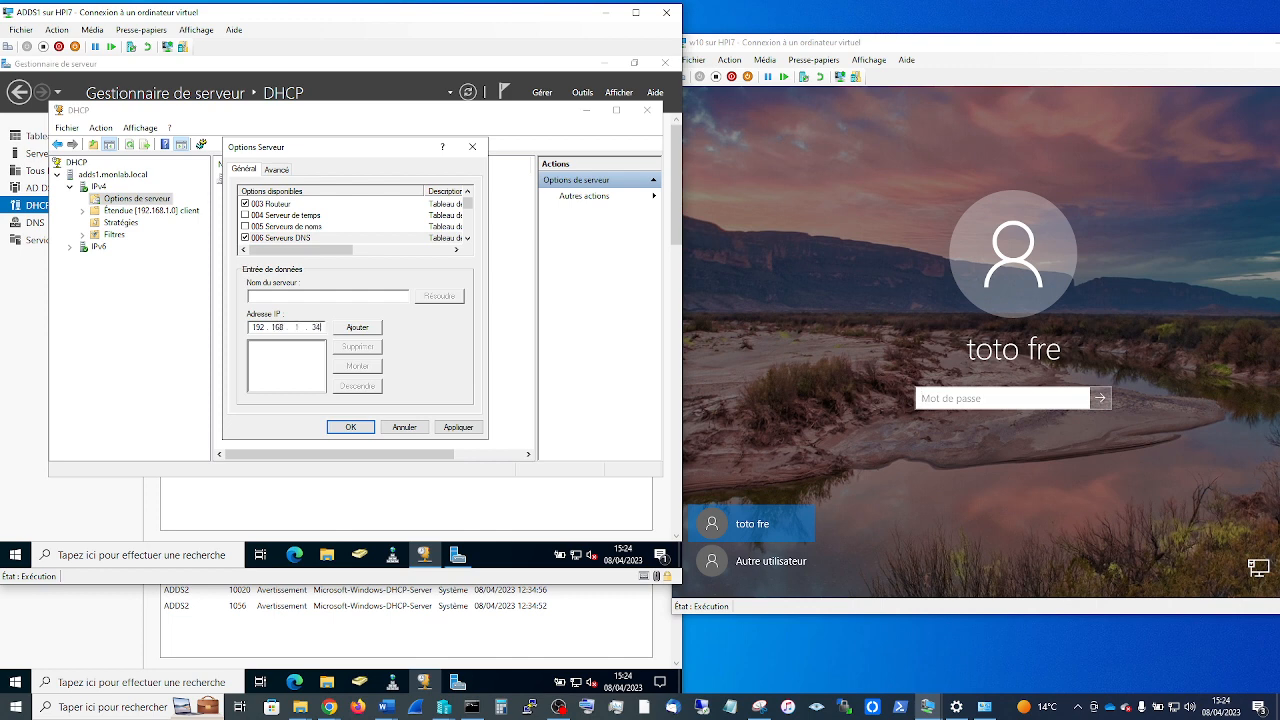
left_click(359, 333)
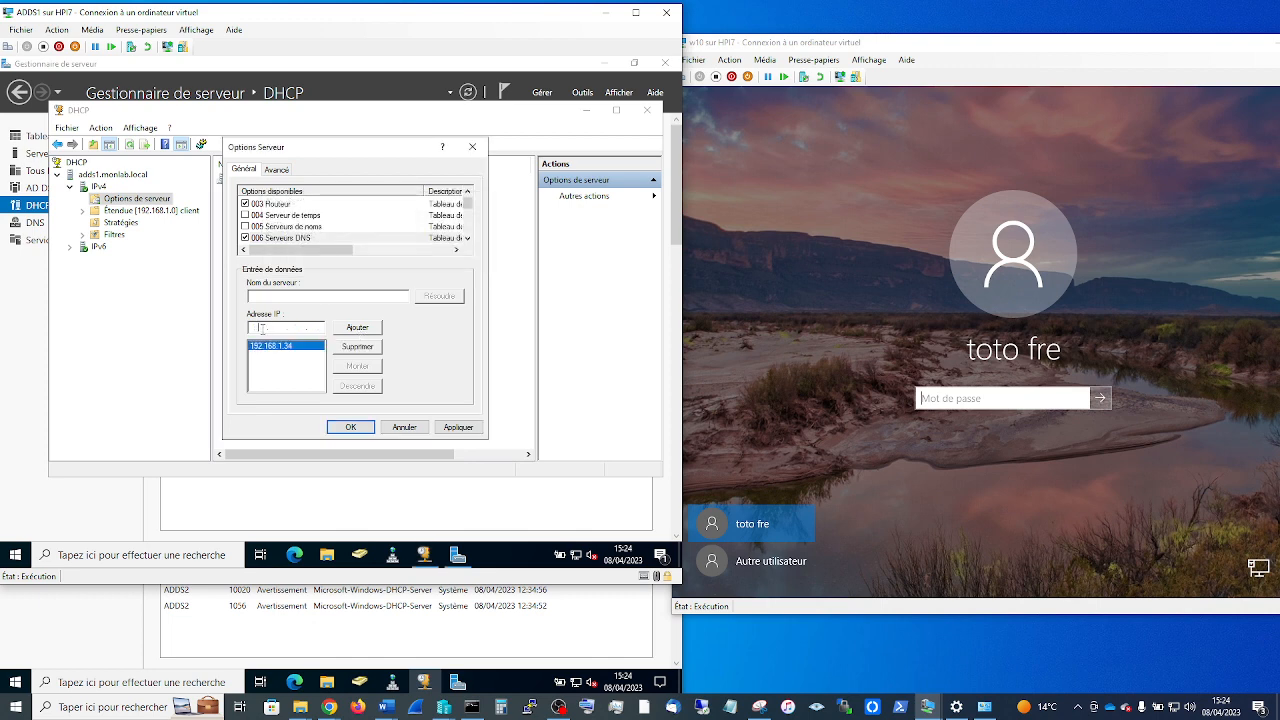
type("192 . 168 . 1 . 50")
left_click(358, 328)
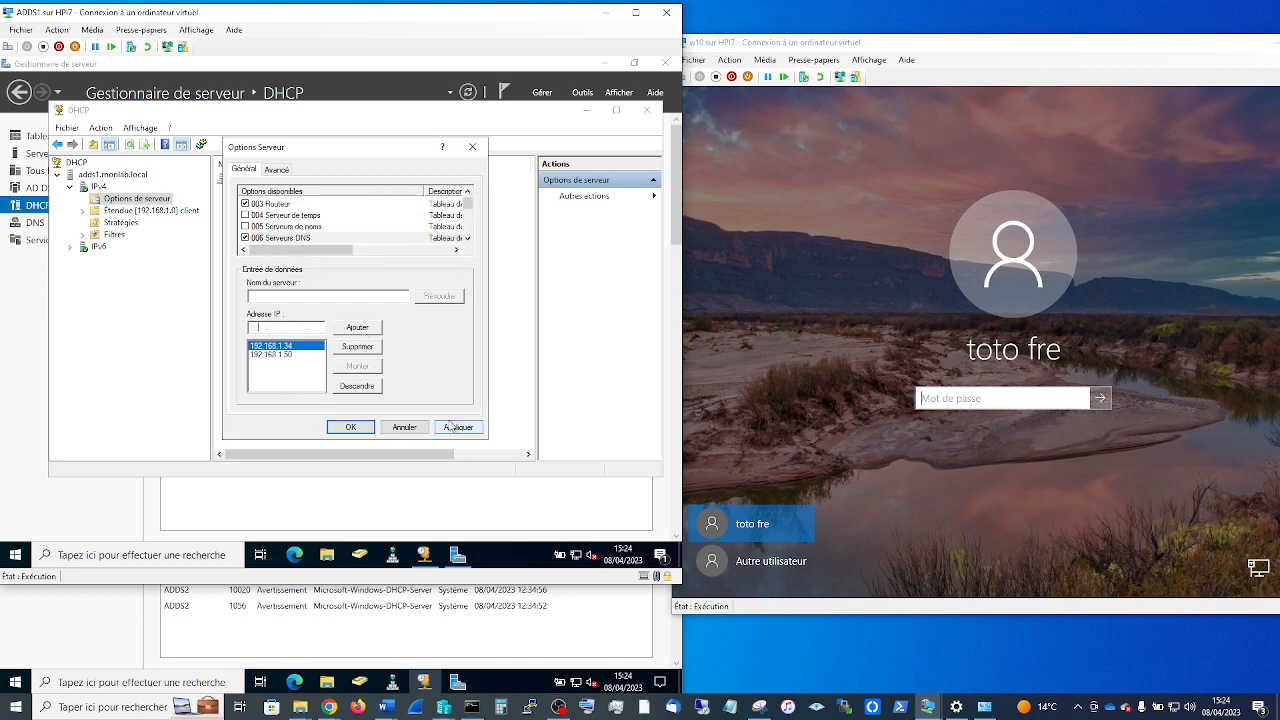
left_click(351, 427)
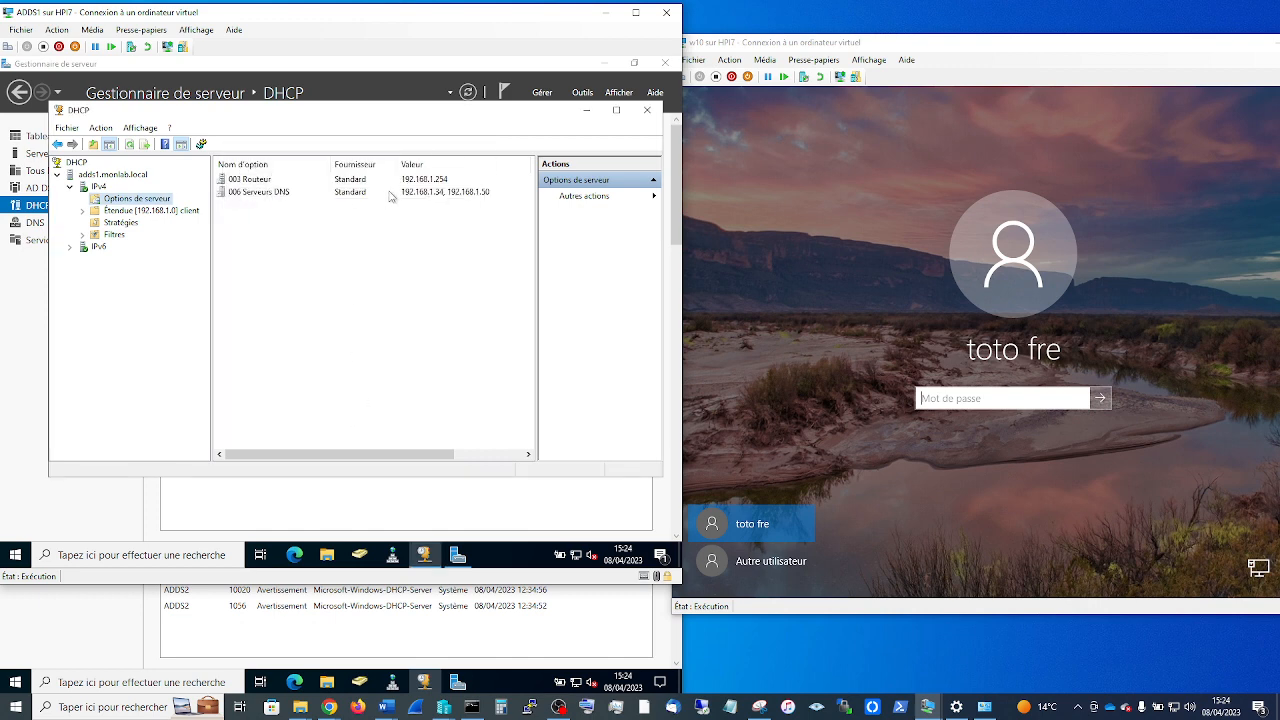
Examine the available IPv4 server options, including 066 and 067 for the boot server host and boot file, and leave them unchanged.
right_click(154, 200)
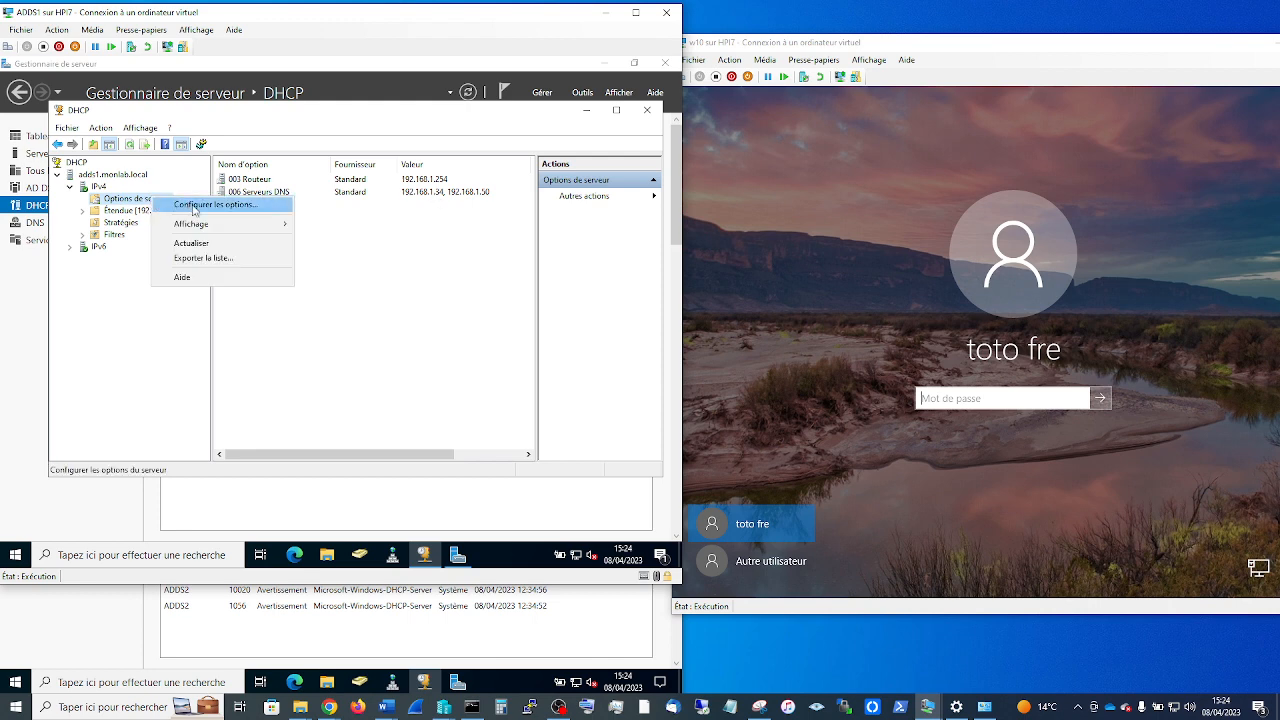
left_click(194, 208)
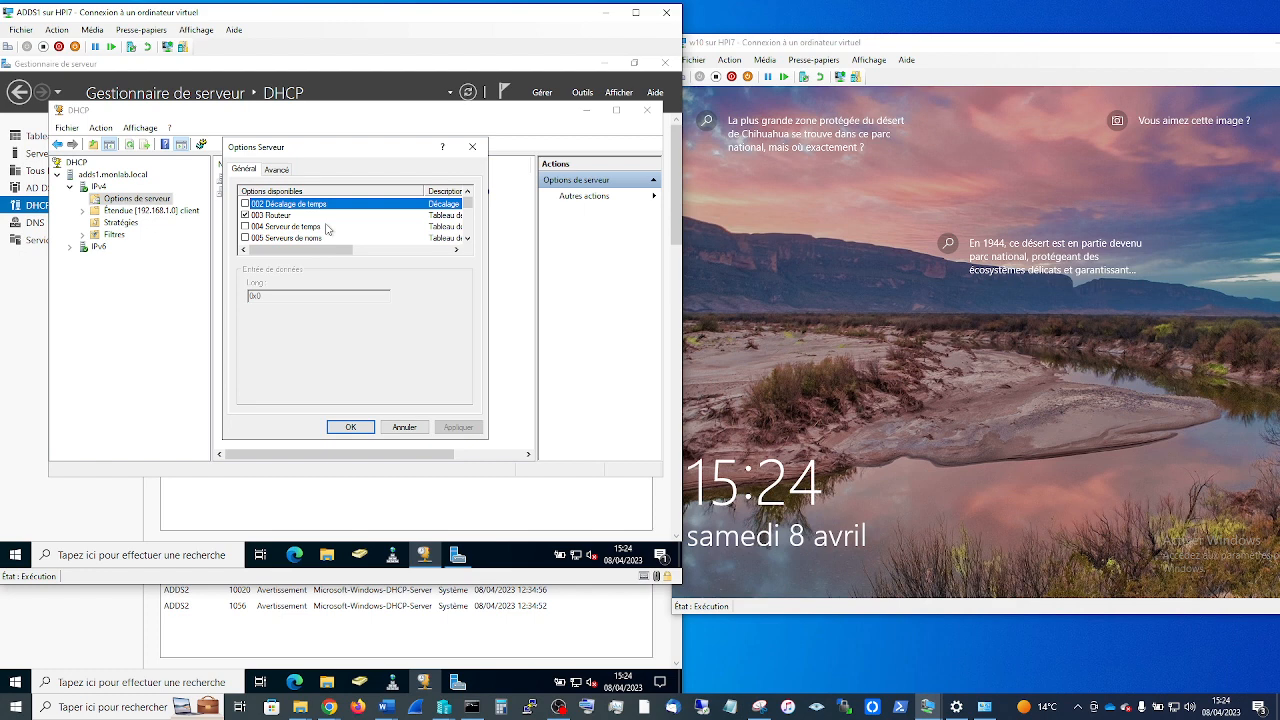
scroll(326, 229, "down", 20)
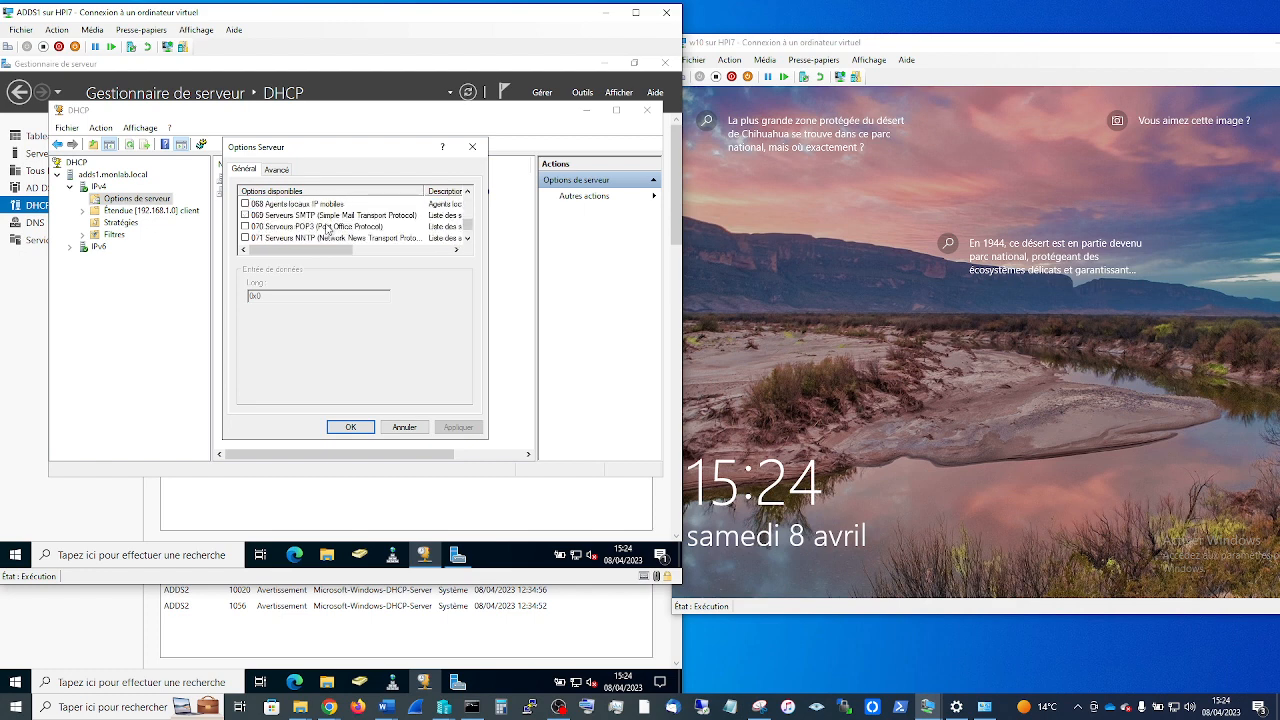
scroll(326, 229, "up", 1)
scroll(326, 229, "up", 6)
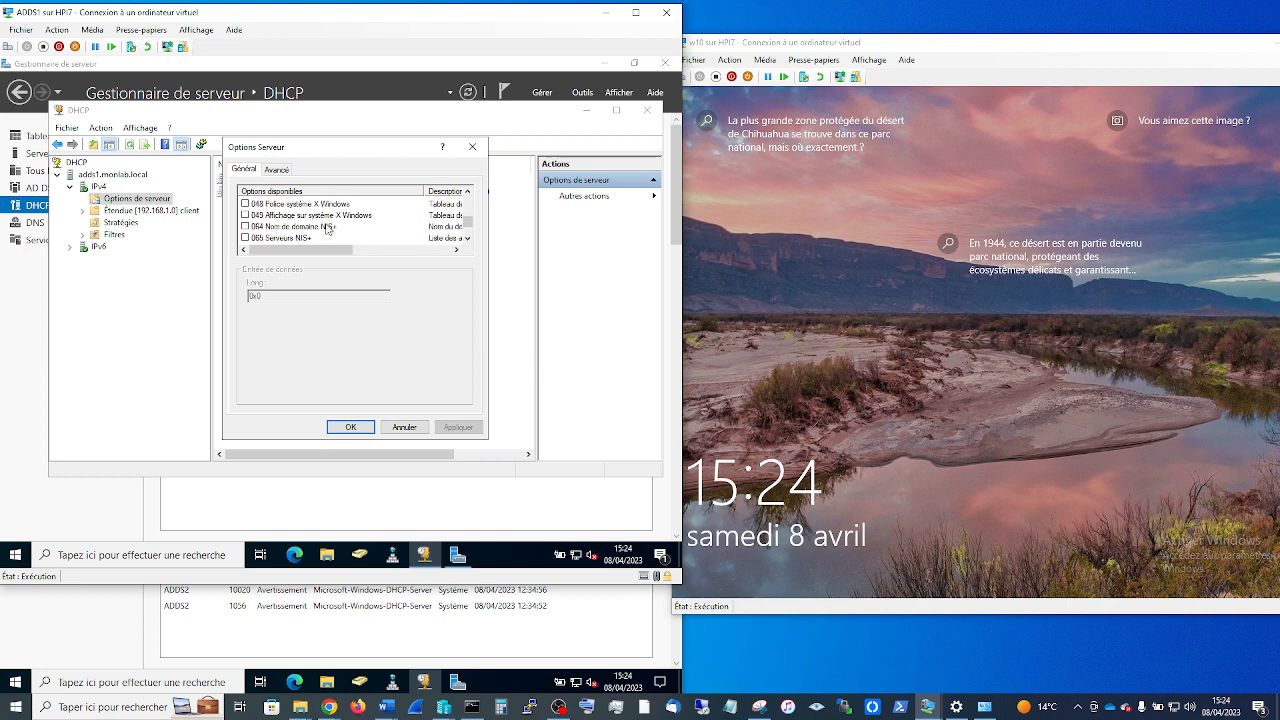
scroll(326, 229, "down", 1)
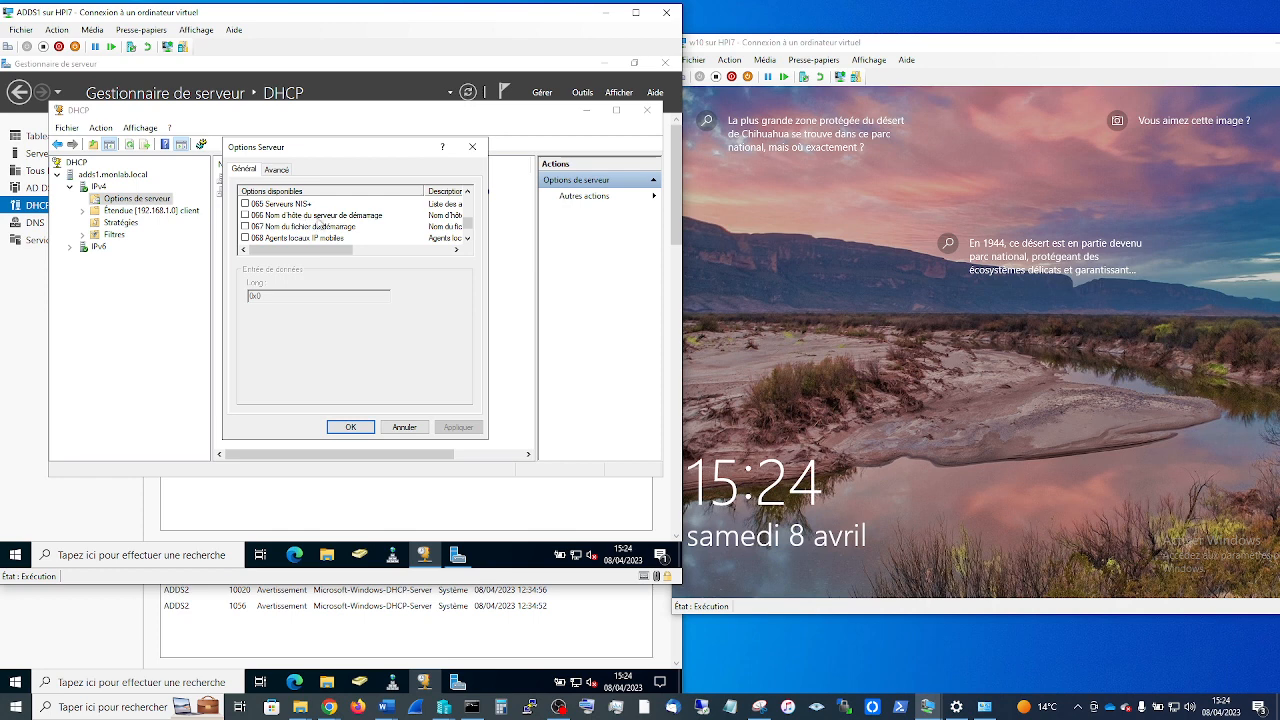
left_click(365, 217)
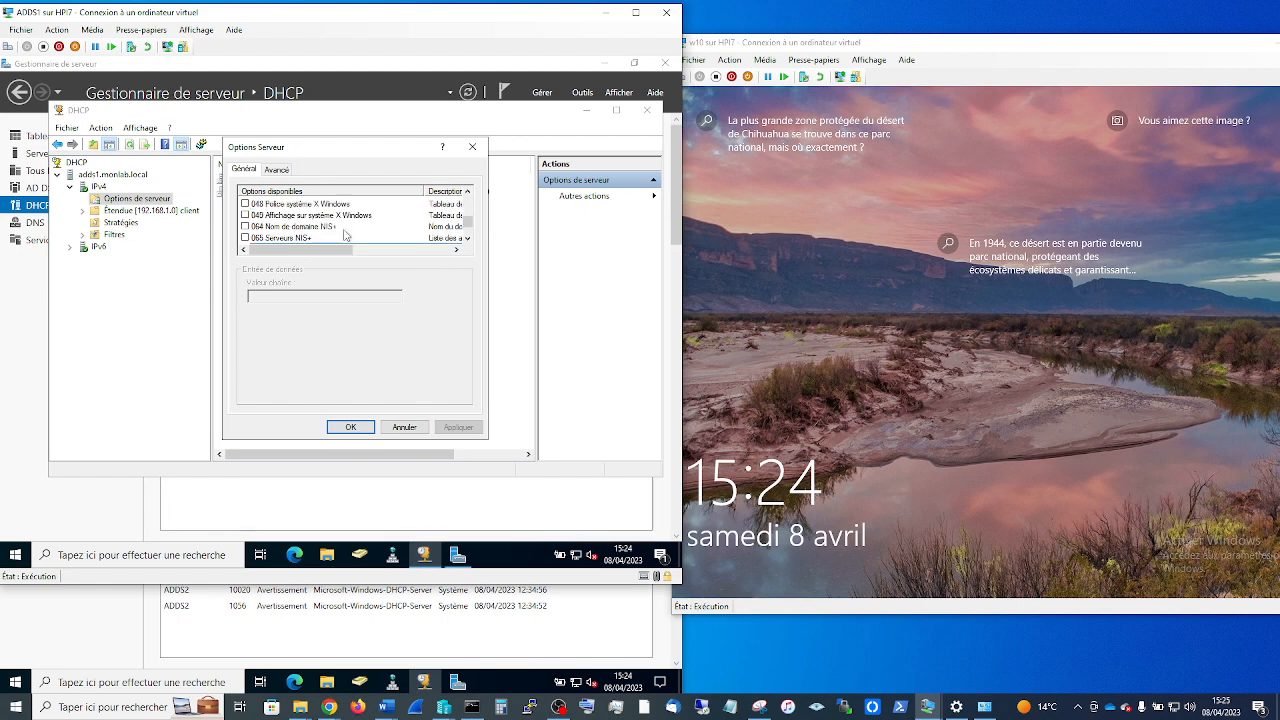
scroll(349, 235, "up", 20)
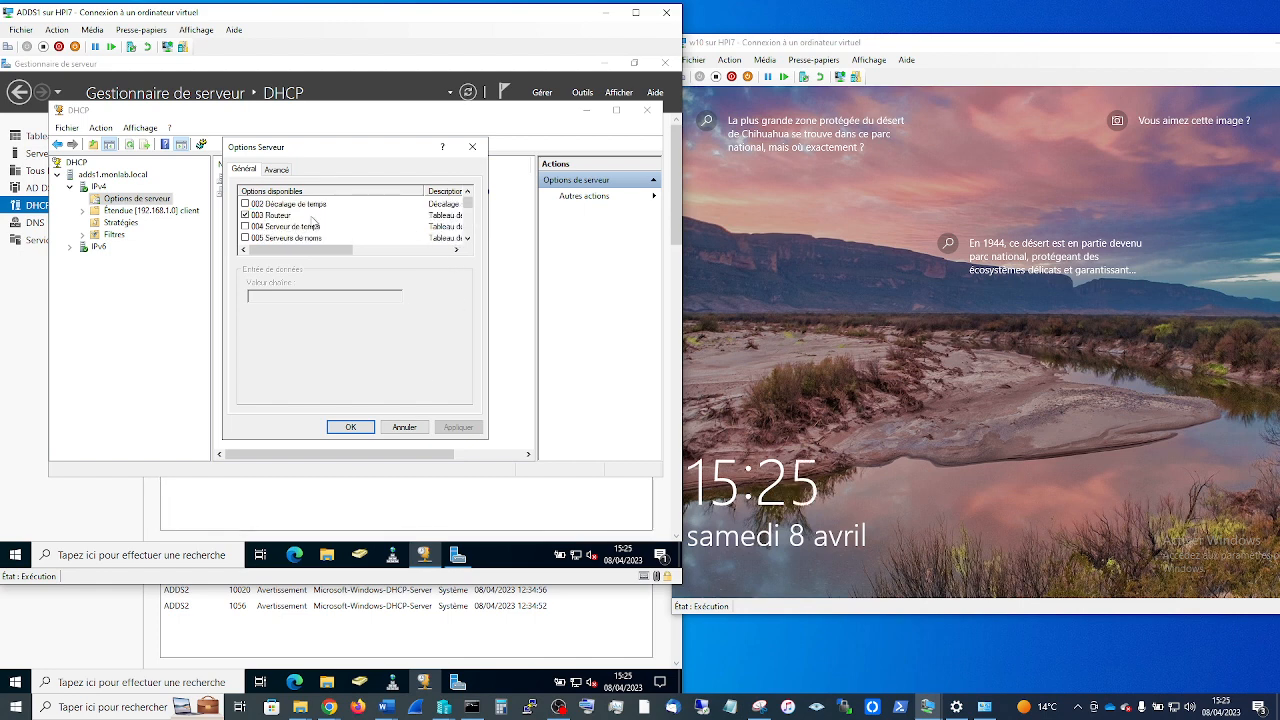
scroll(313, 222, "down", 3)
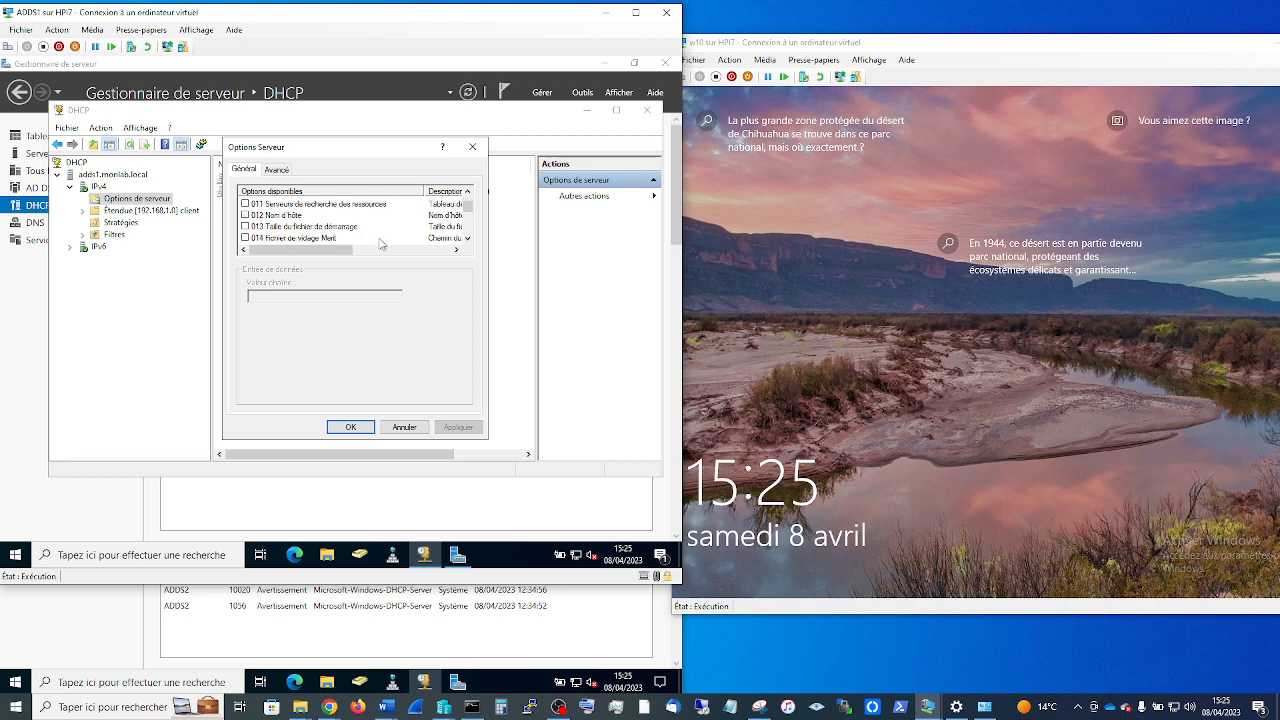
left_click(472, 150)
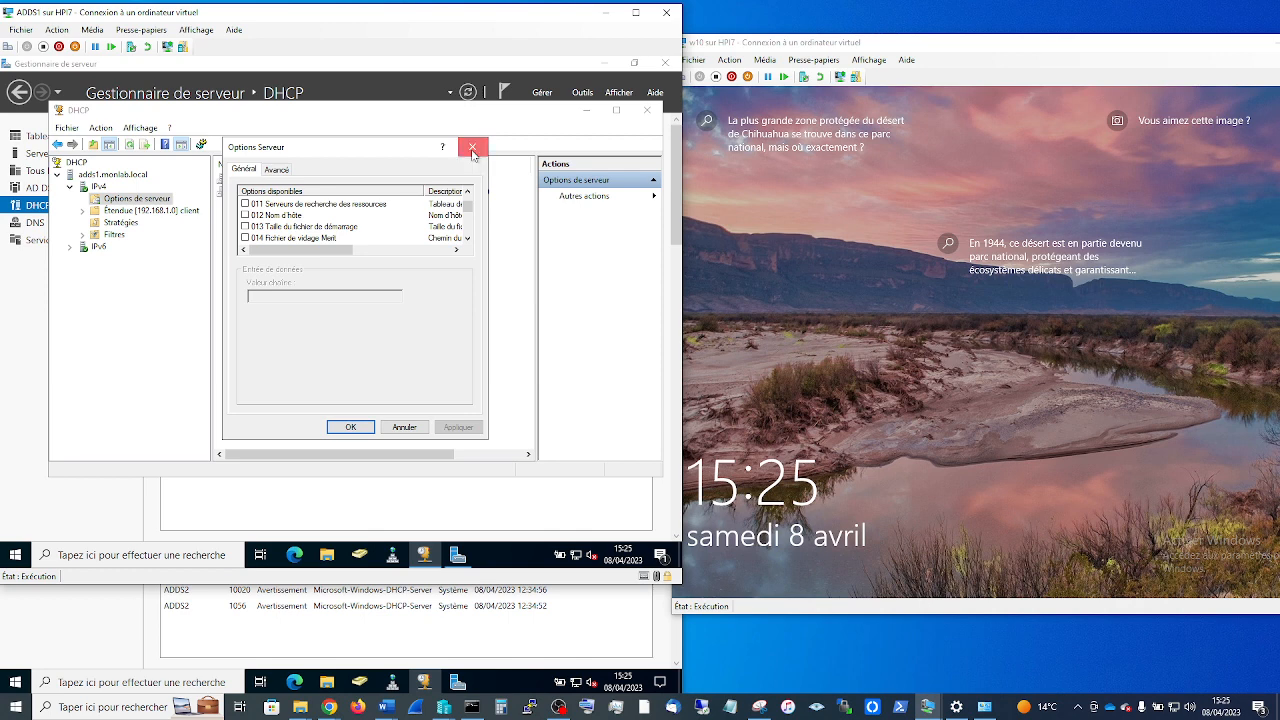
Start a new policy named filtrage macadress under the IPv4 Stratégies node and continue to its conditions.
left_click(119, 222)
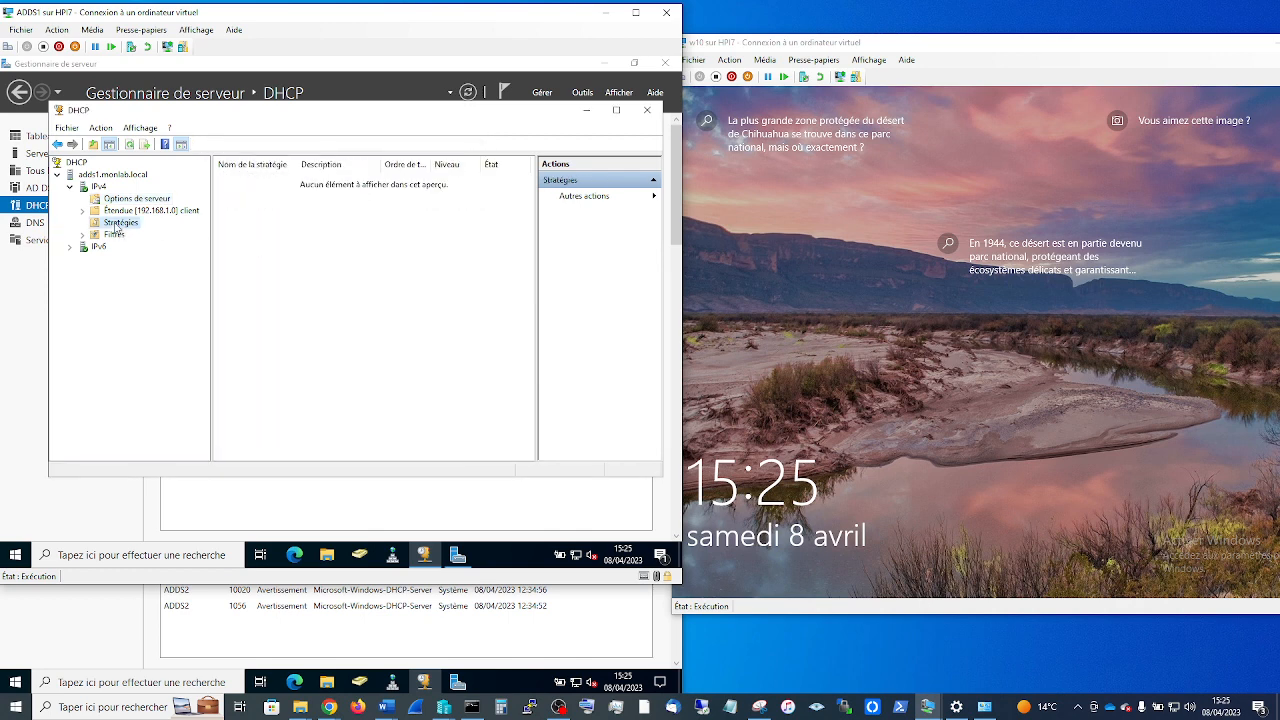
right_click(115, 227)
left_click(190, 233)
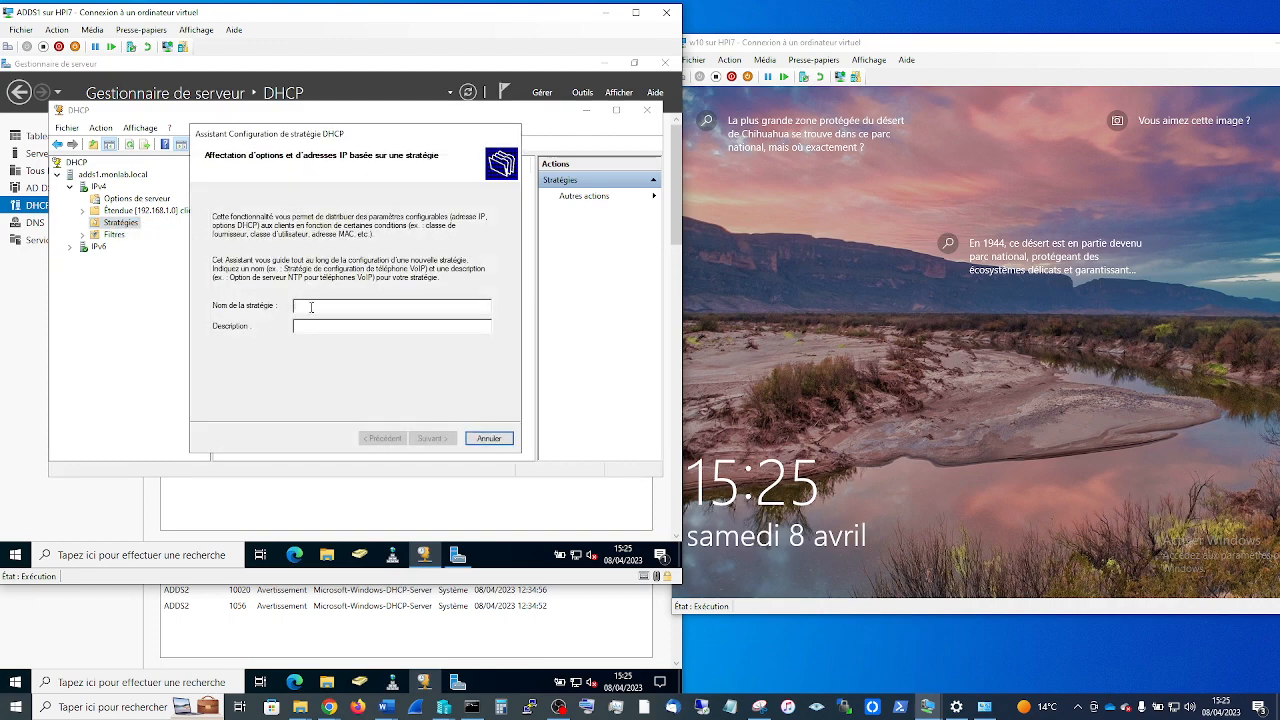
type("filtrage macadres")
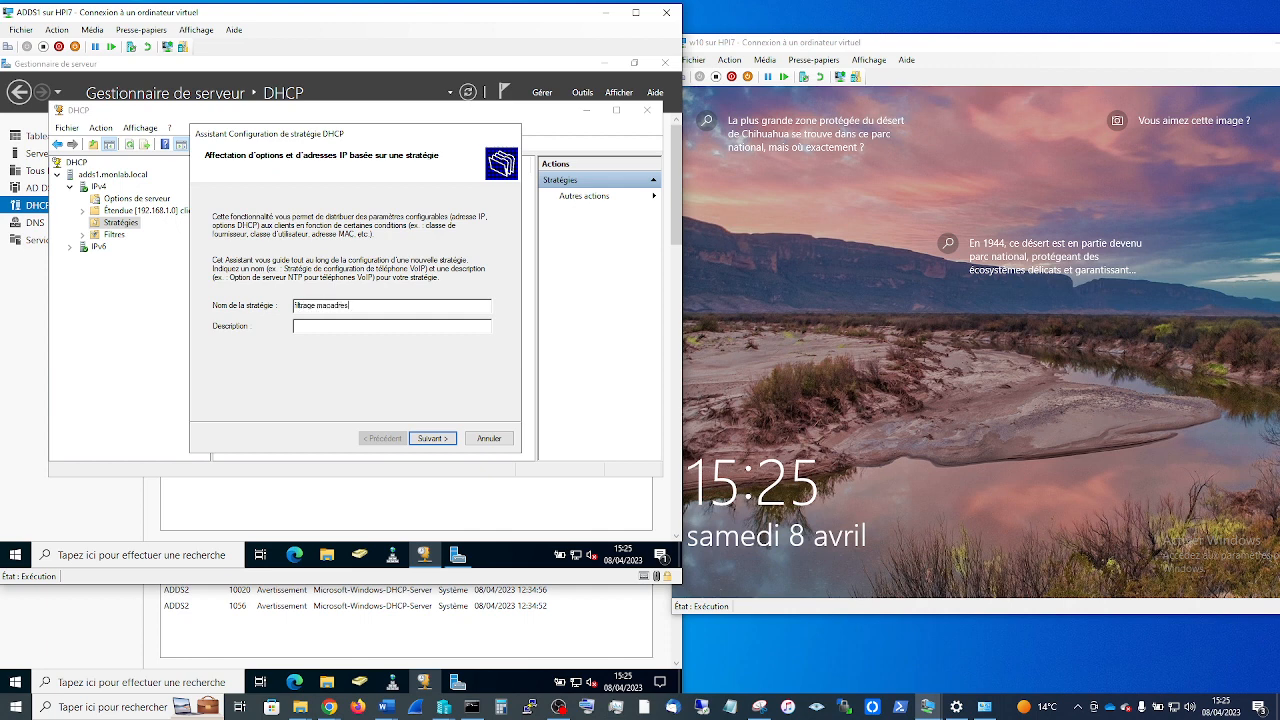
type("s")
left_click(432, 438)
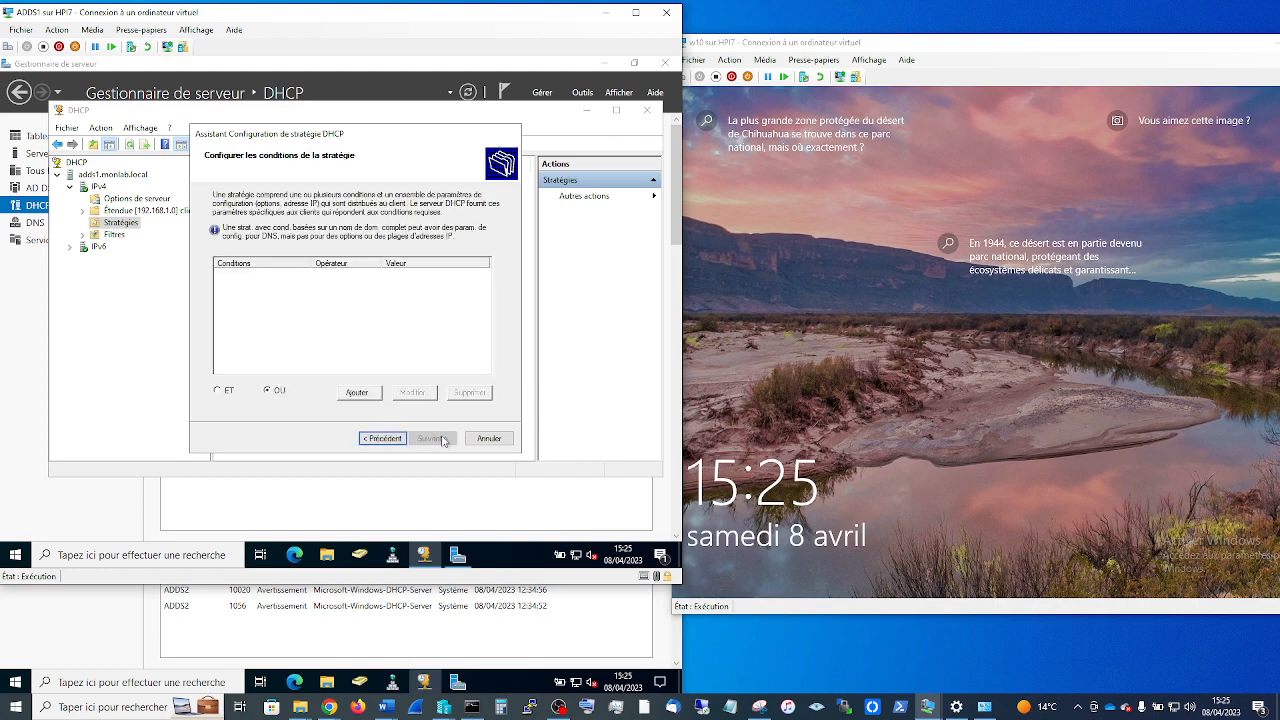
Try to add a policy condition where Adresse MAC equals 12506ef, and cancel the condition and the policy wizard.
left_click(358, 392)
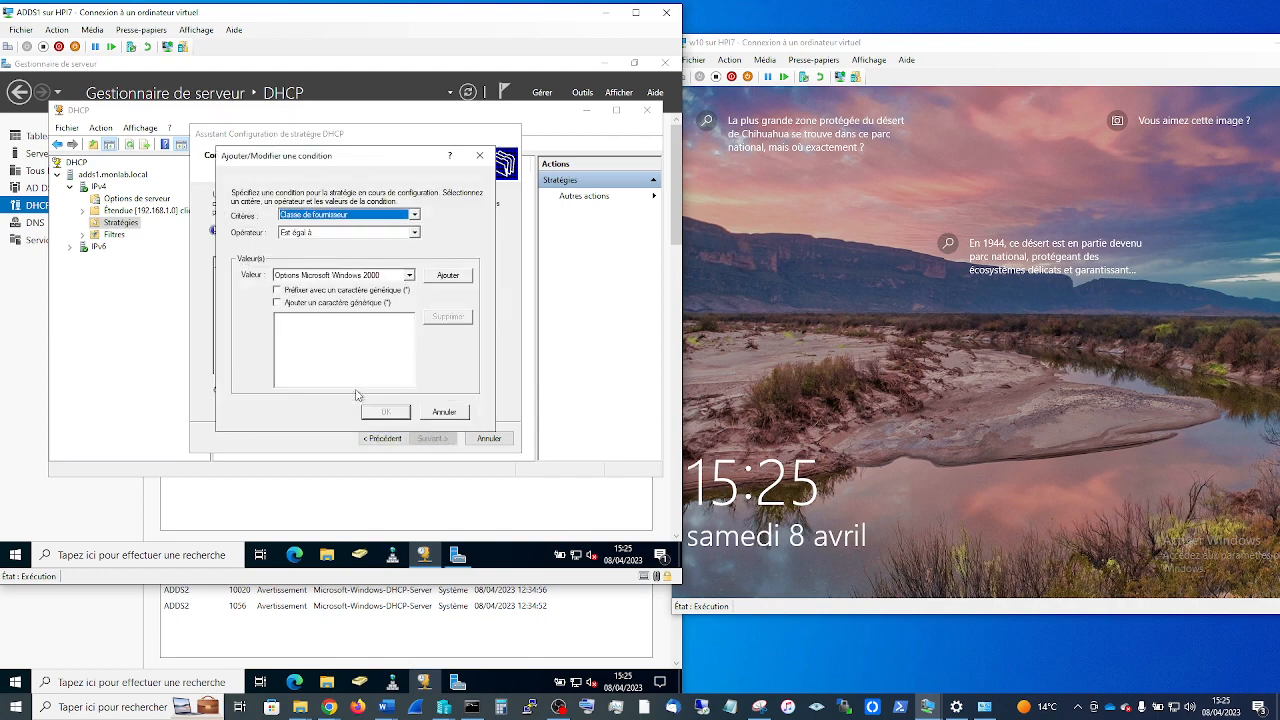
left_click(353, 218)
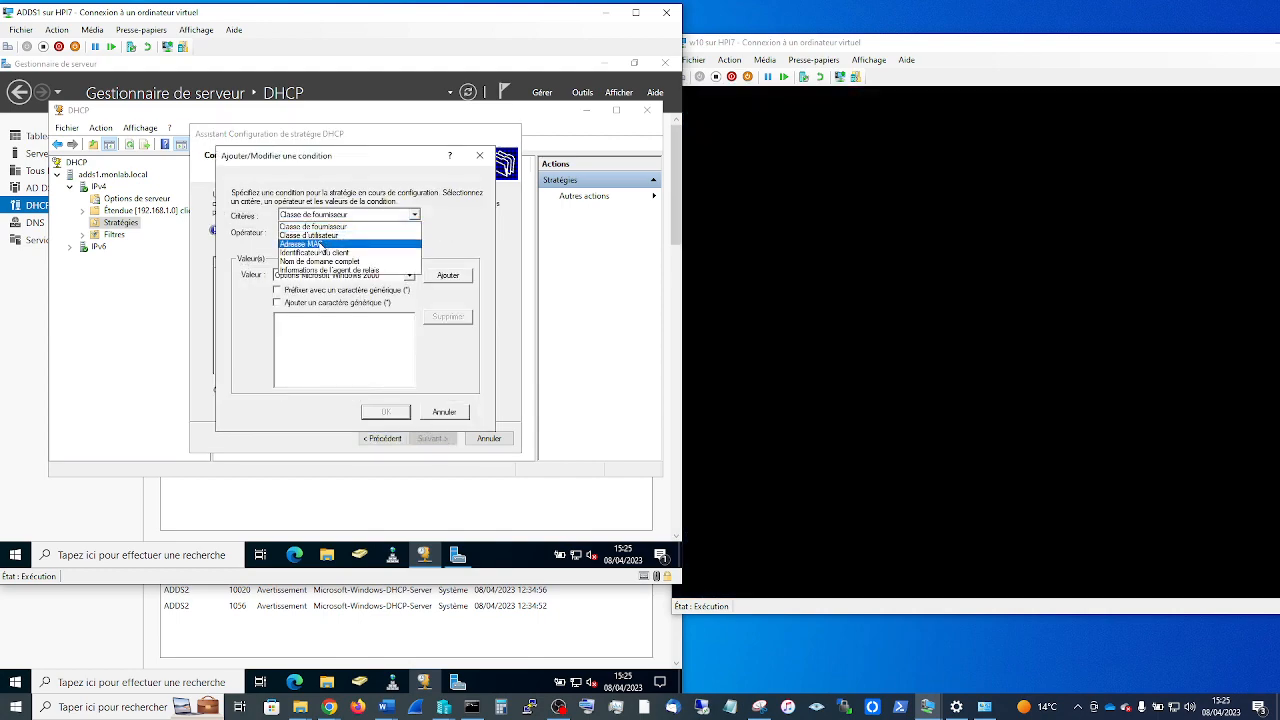
left_click(321, 247)
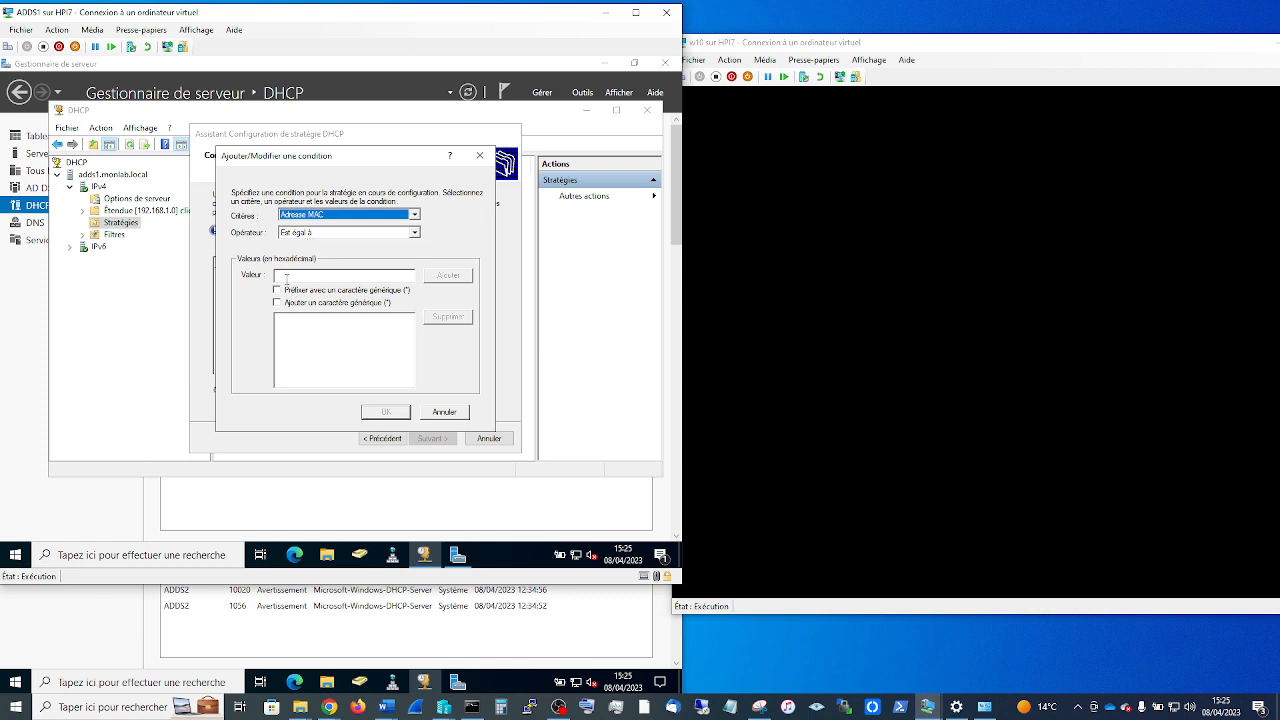
left_click(284, 275)
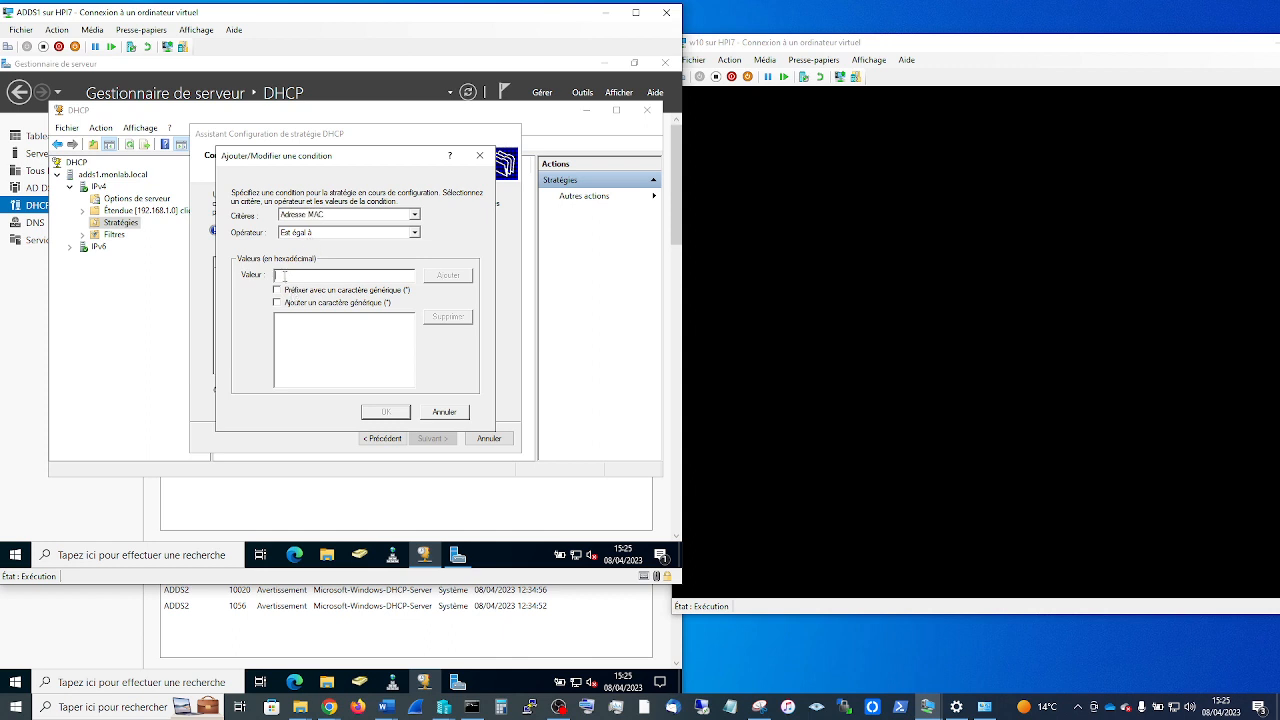
right_click(284, 276)
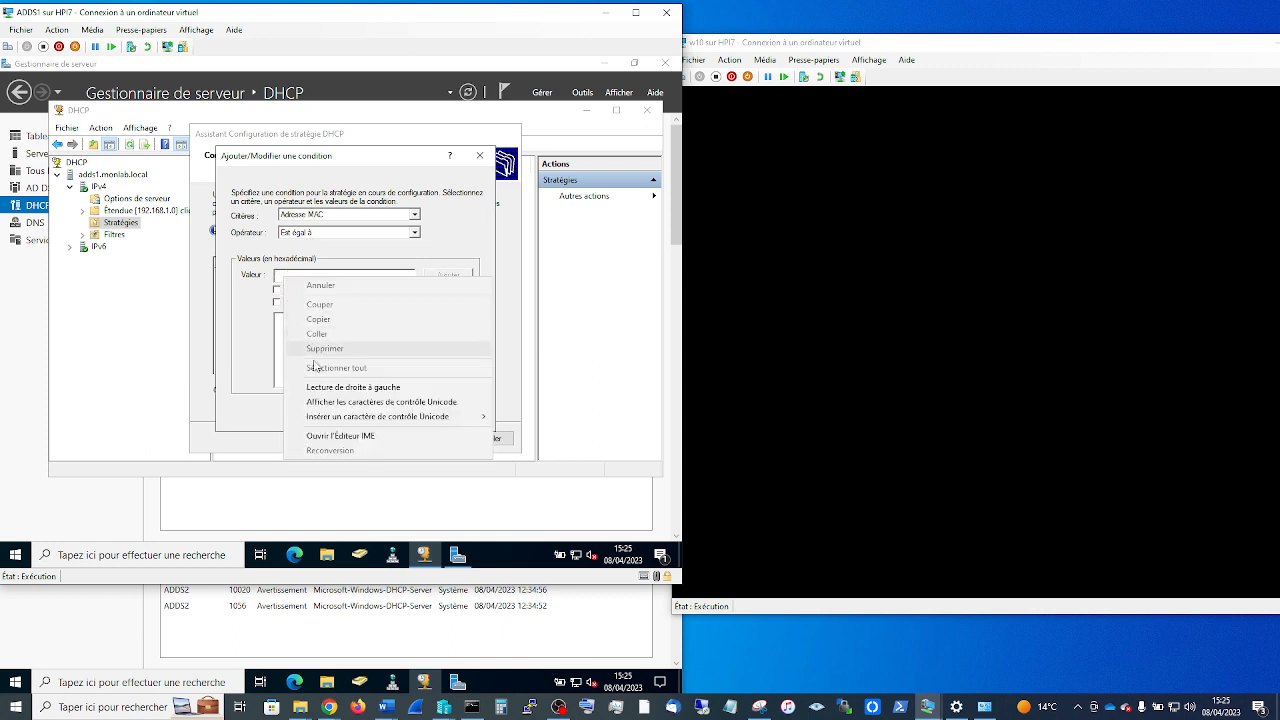
left_click(277, 279)
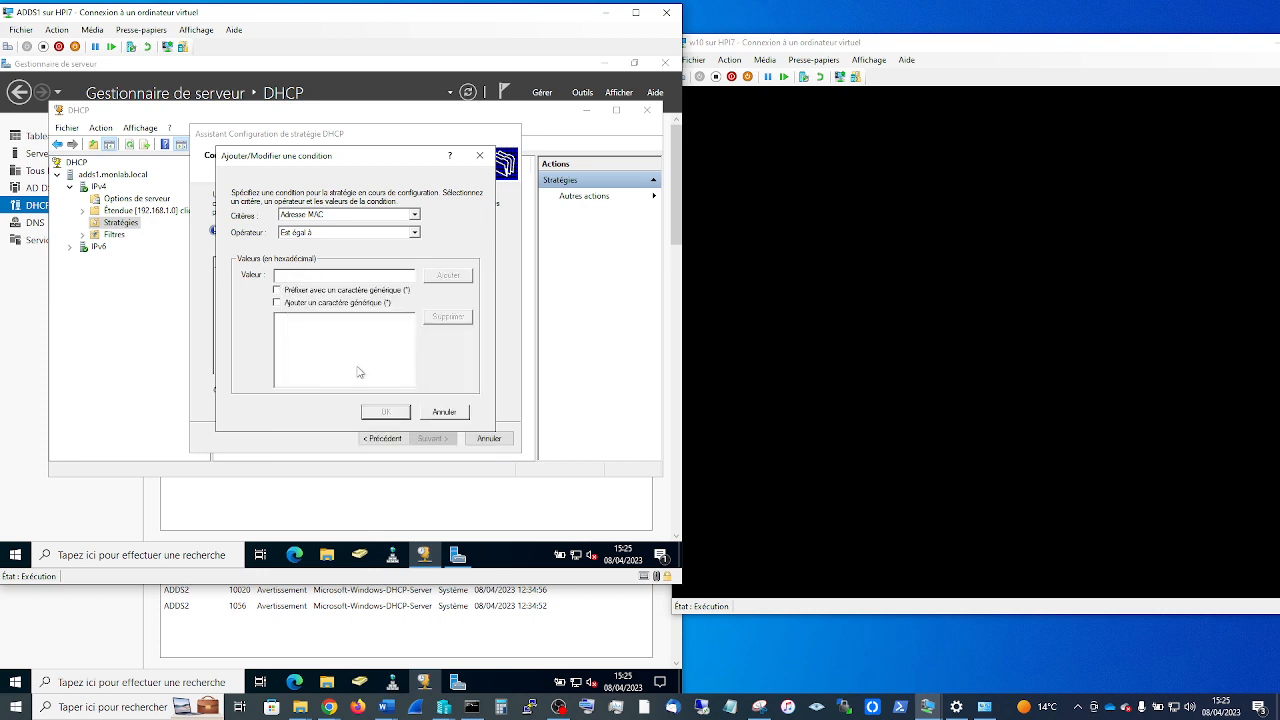
type("12500ef")
left_click(440, 280)
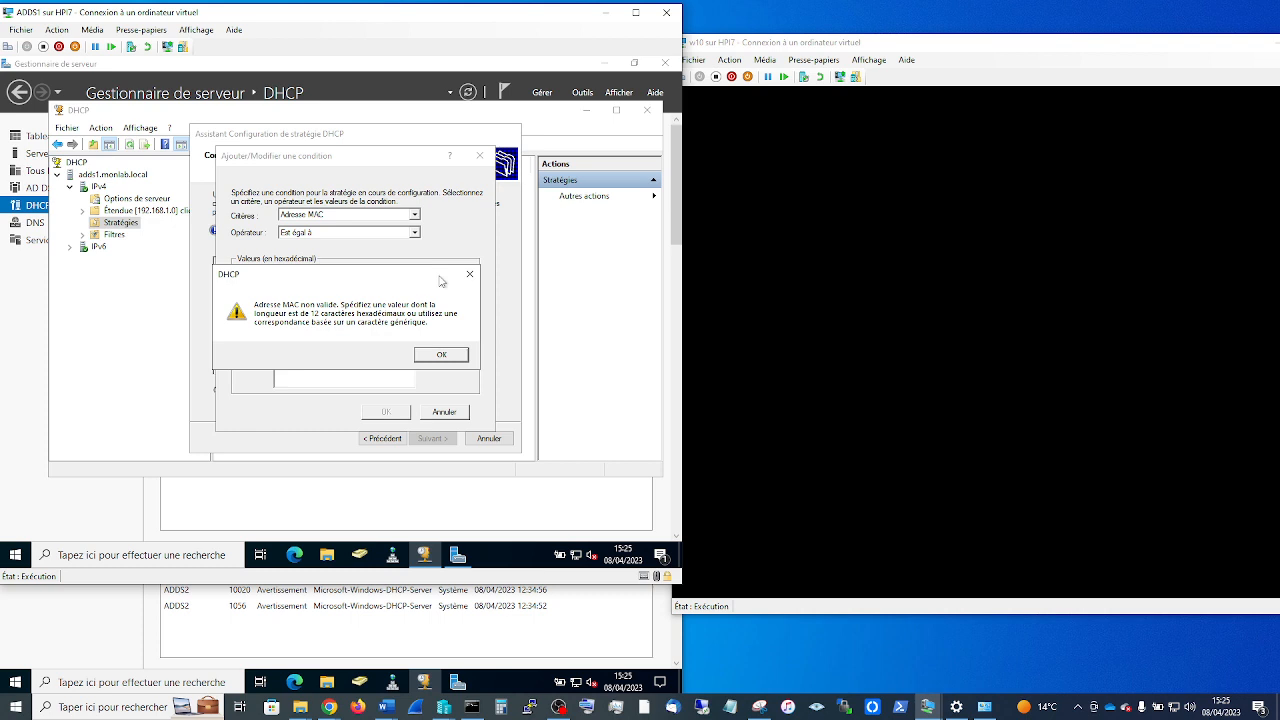
left_click(442, 356)
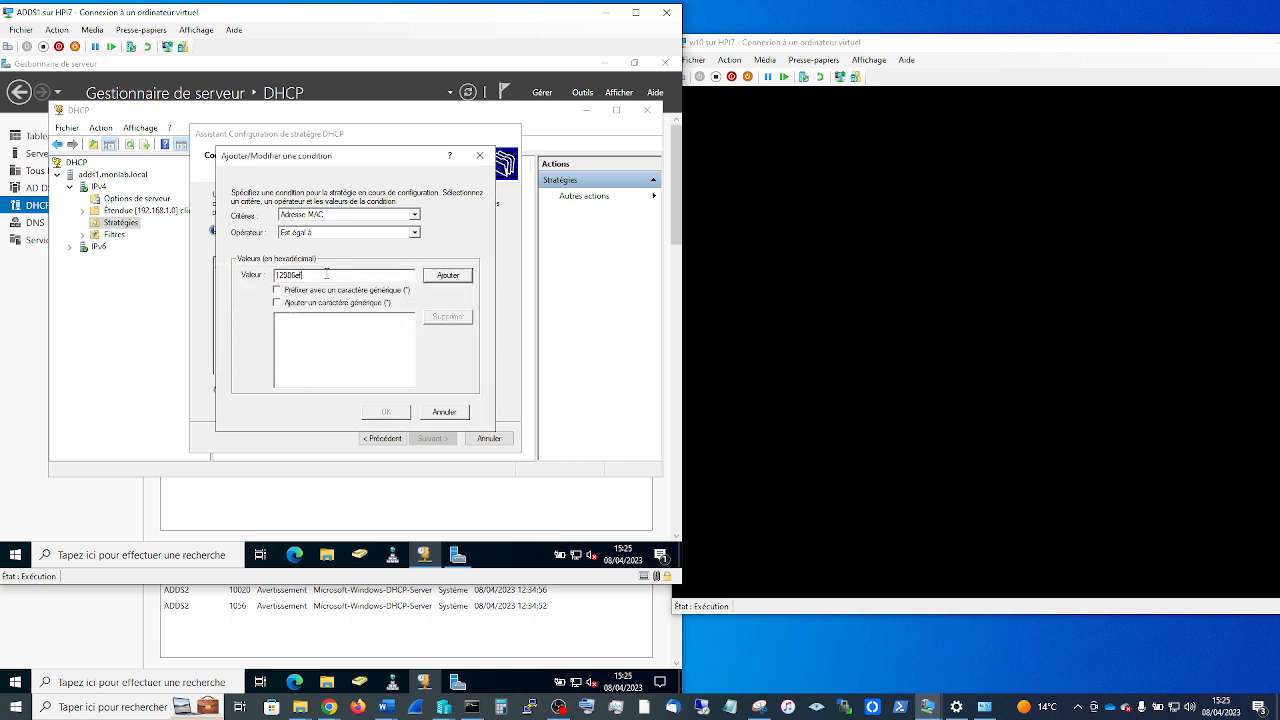
left_click(452, 278)
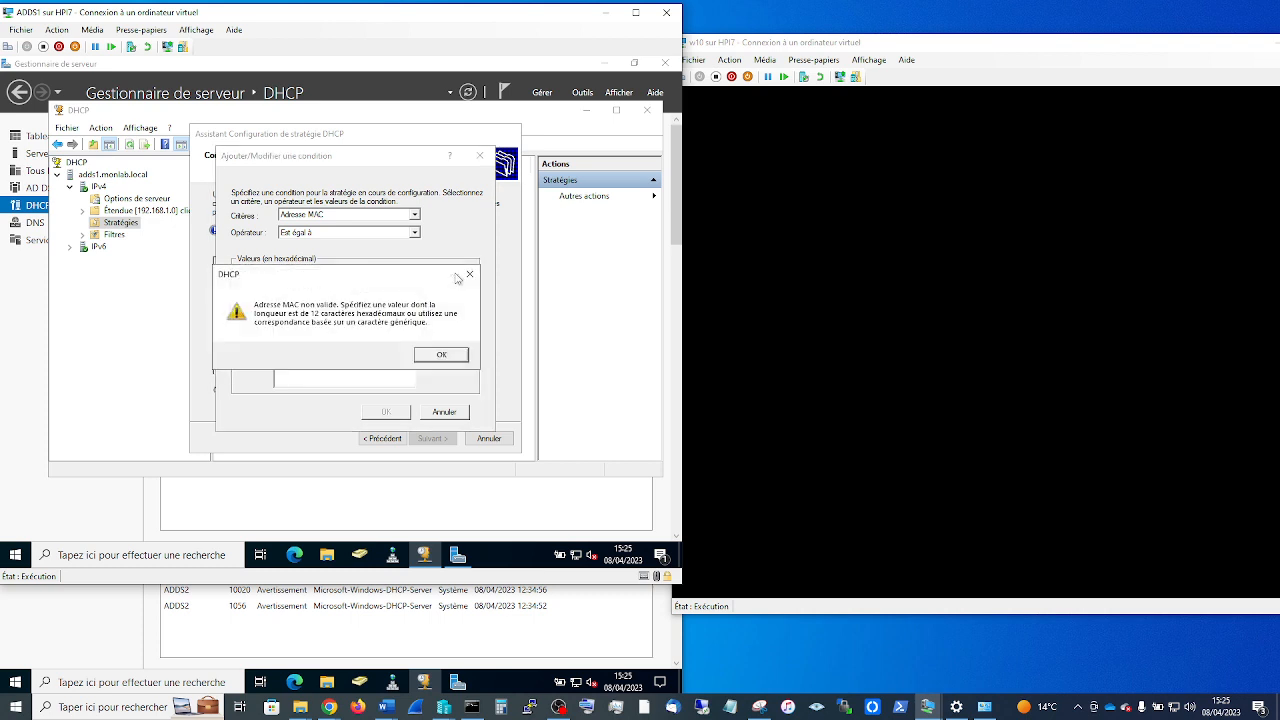
left_click(441, 355)
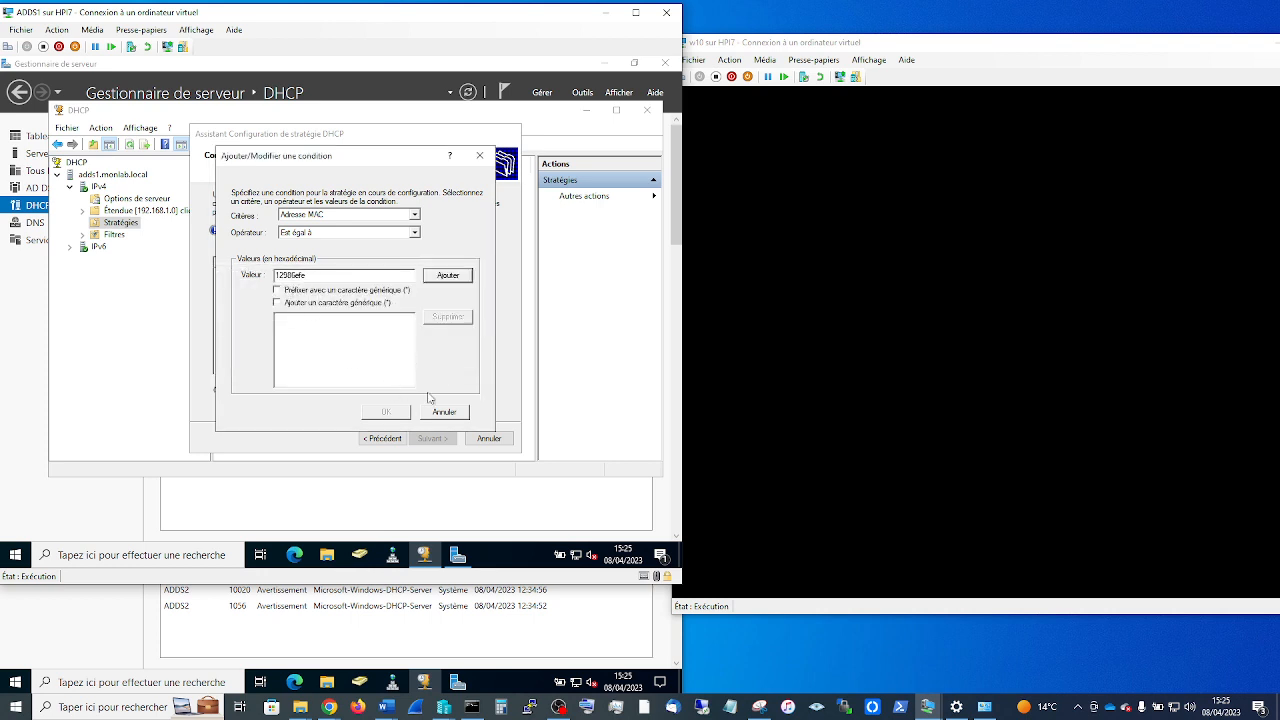
left_click(479, 156)
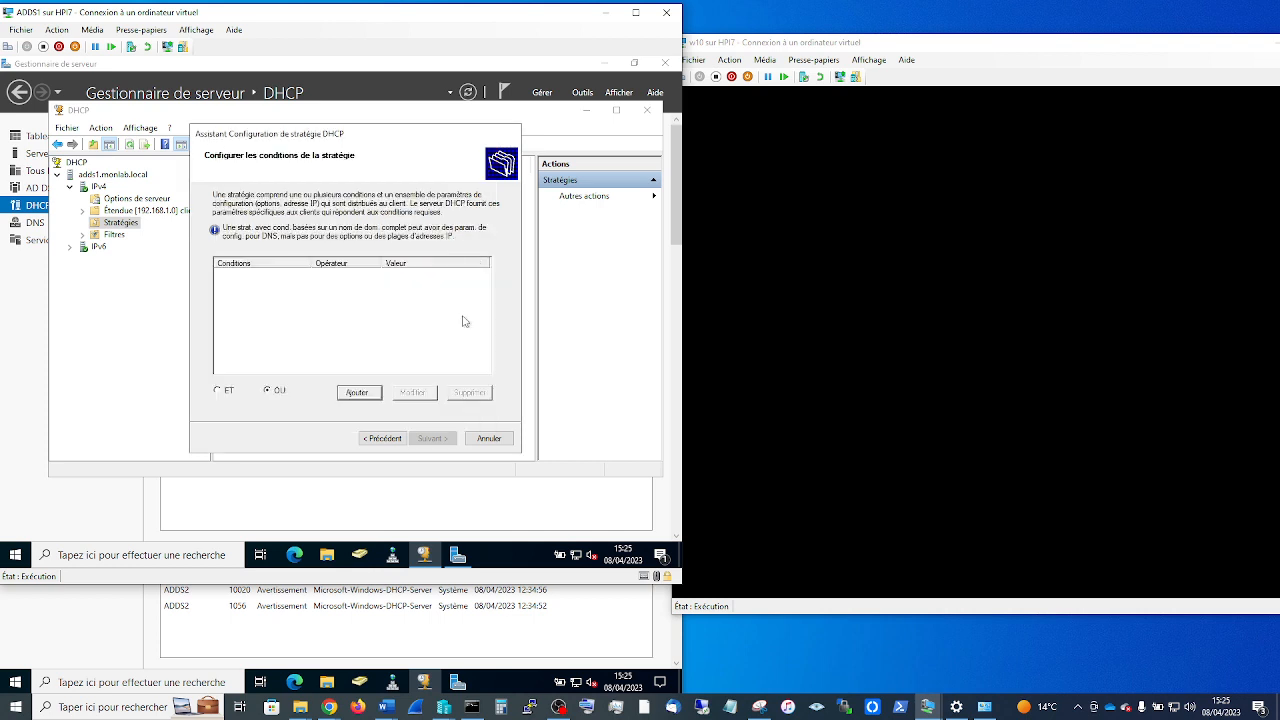
left_click(488, 439)
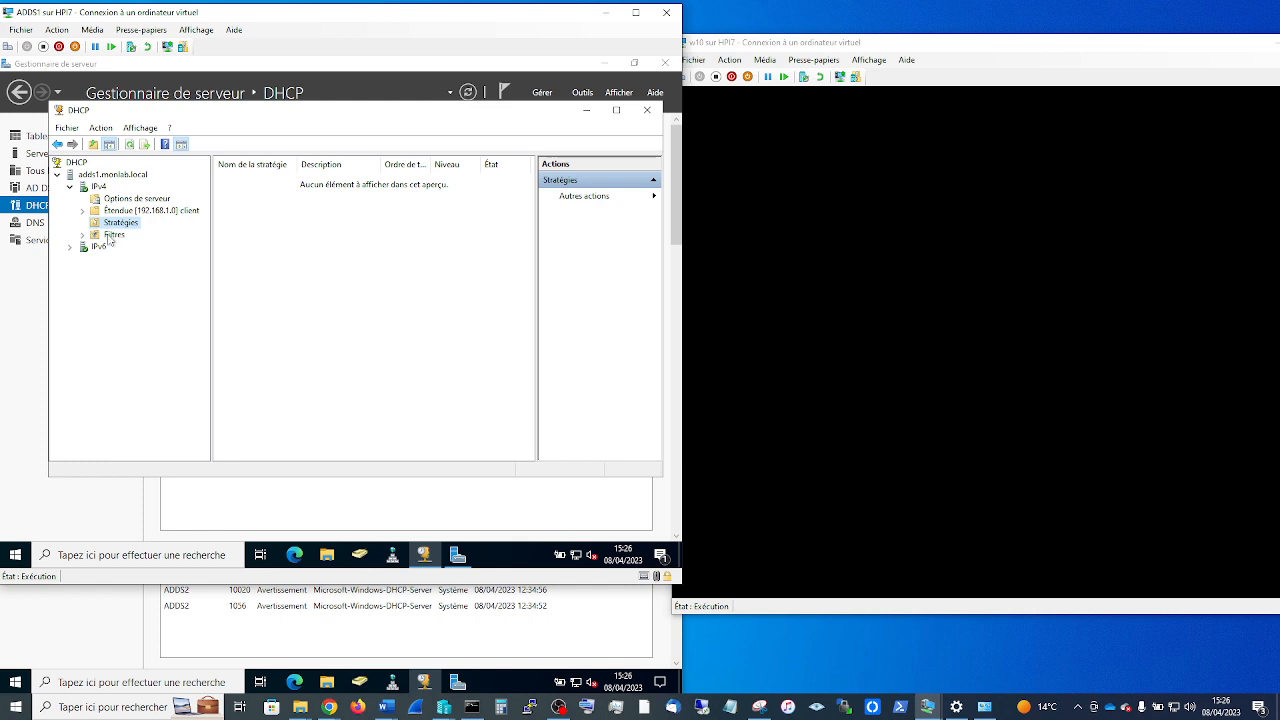
Expand the IPv4 Filtres node and examine the Autorisation and Exclusion filter lists and the commands each one offers.
left_click(112, 235)
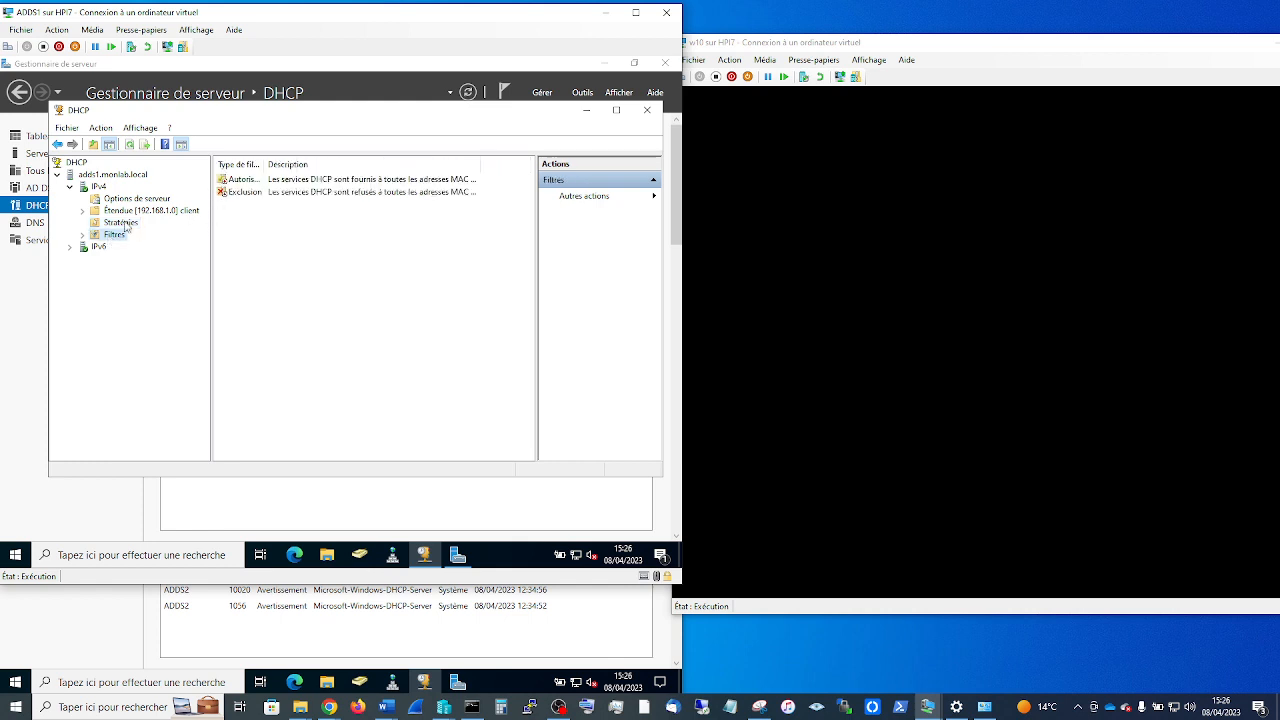
left_click(82, 236)
left_click(135, 247)
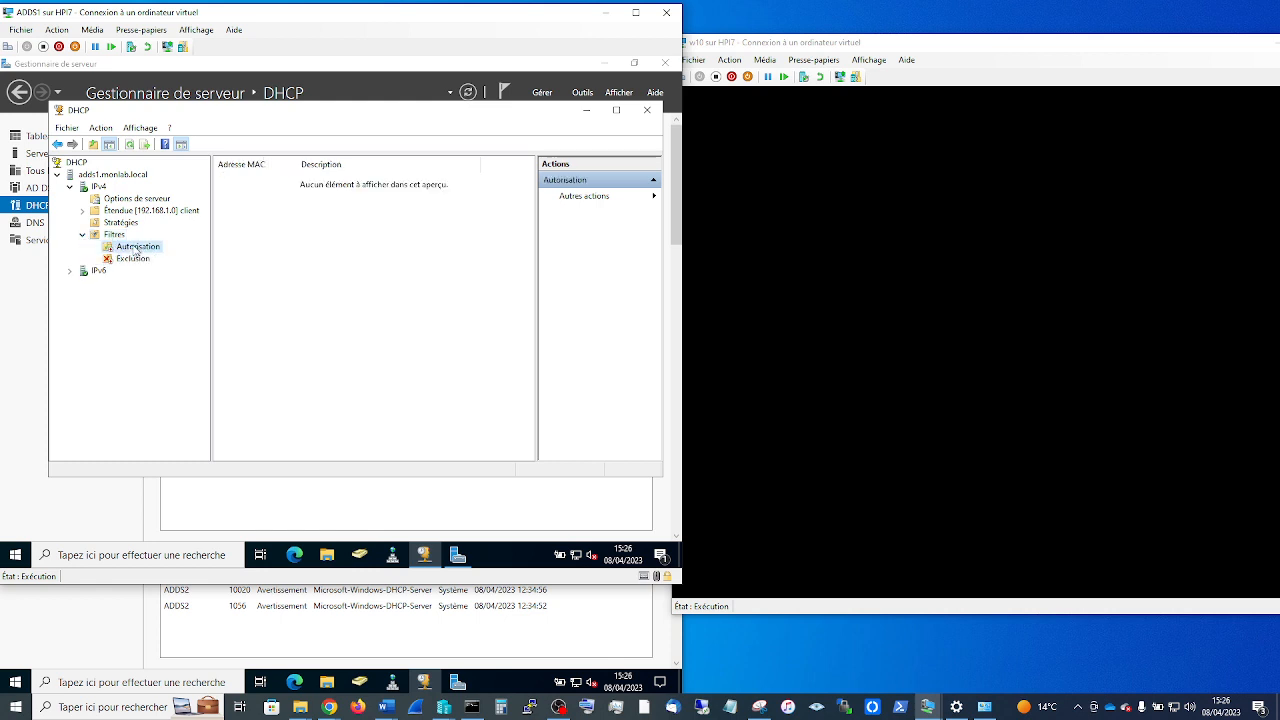
left_click(136, 260)
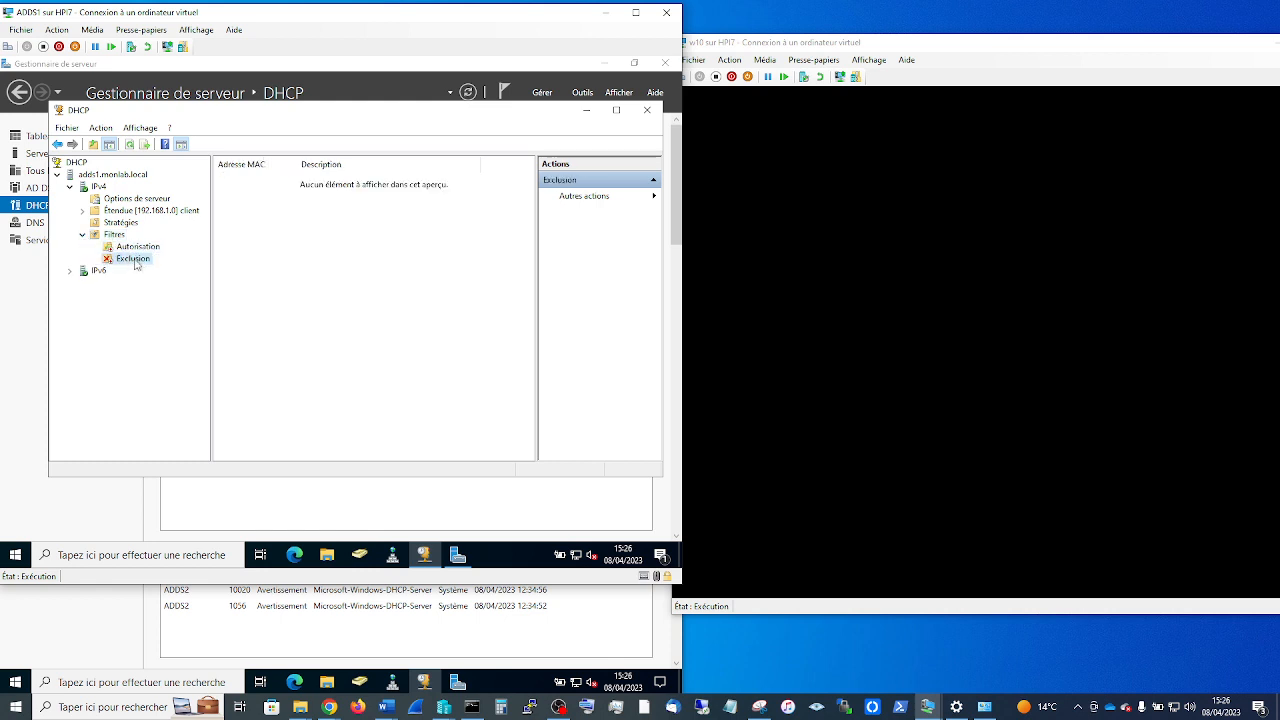
left_click(145, 248)
left_click(139, 261)
left_click(142, 249)
right_click(143, 254)
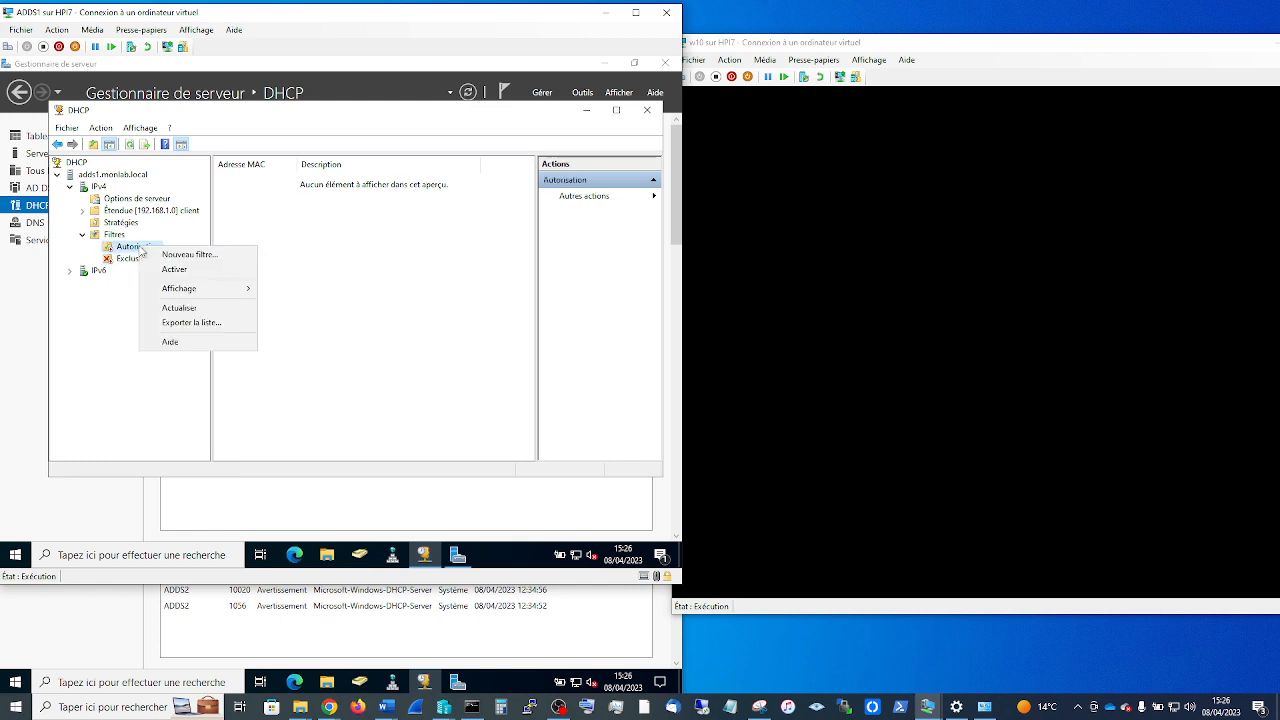
left_click(121, 259)
right_click(120, 256)
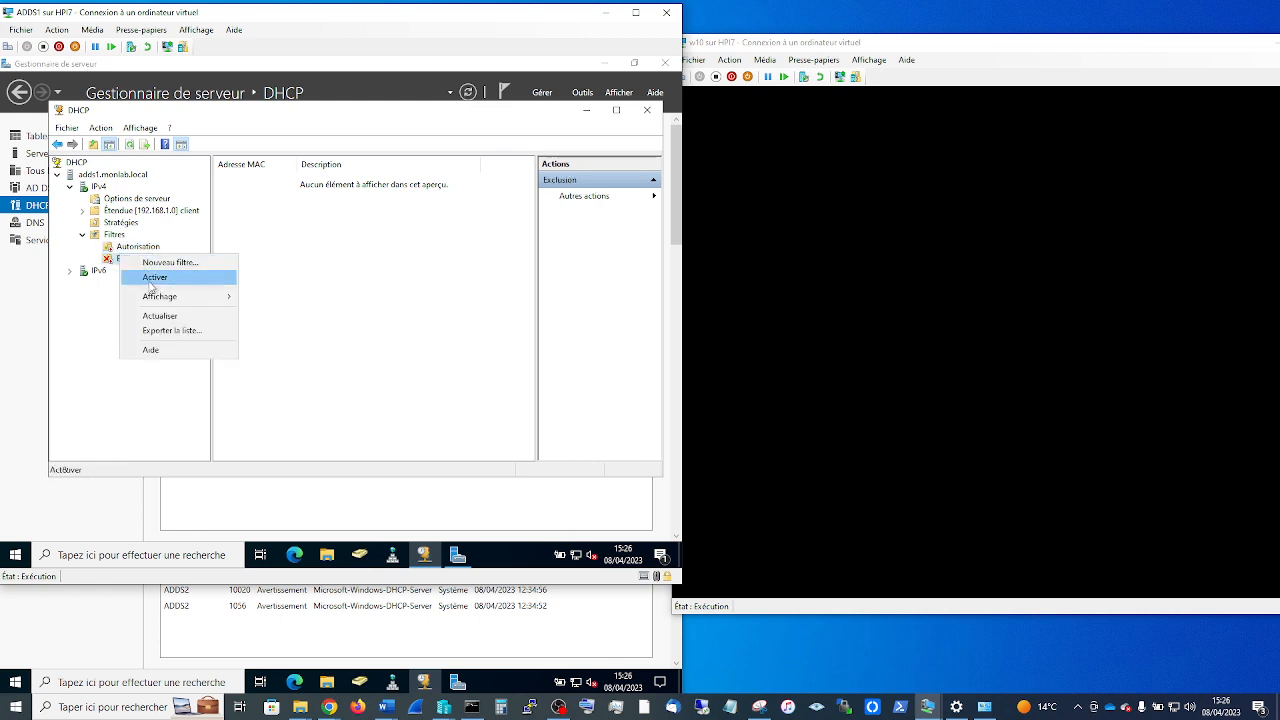
left_click(155, 375)
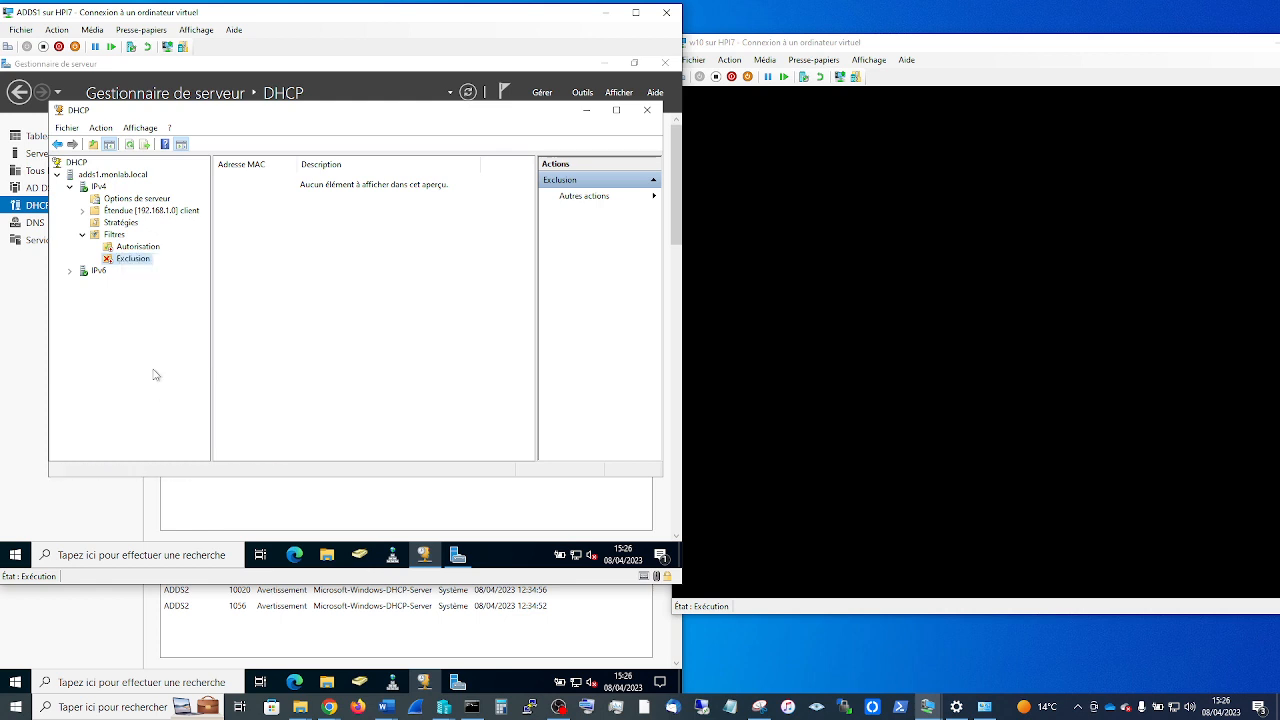
Display the address leases (Baux d'adresses) of the scope [192.168.1.0] client, and sign in to the w10 client with the account password.
left_click(84, 211)
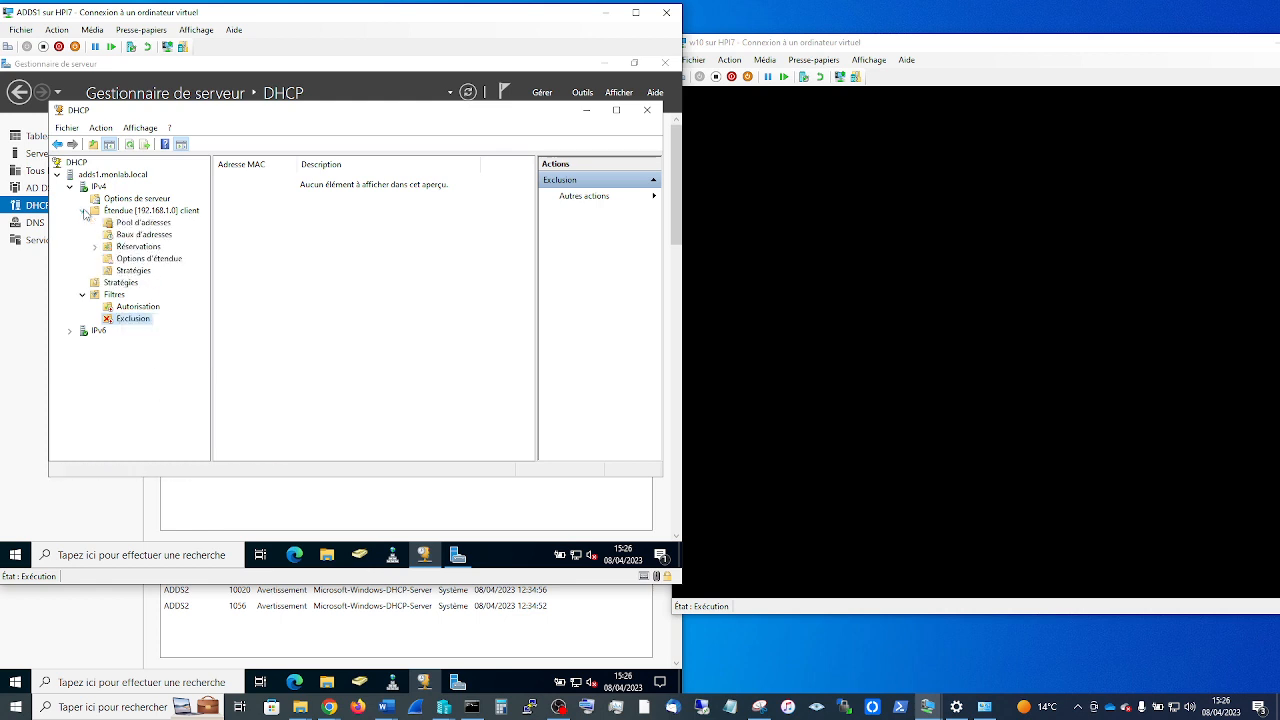
left_click(134, 236)
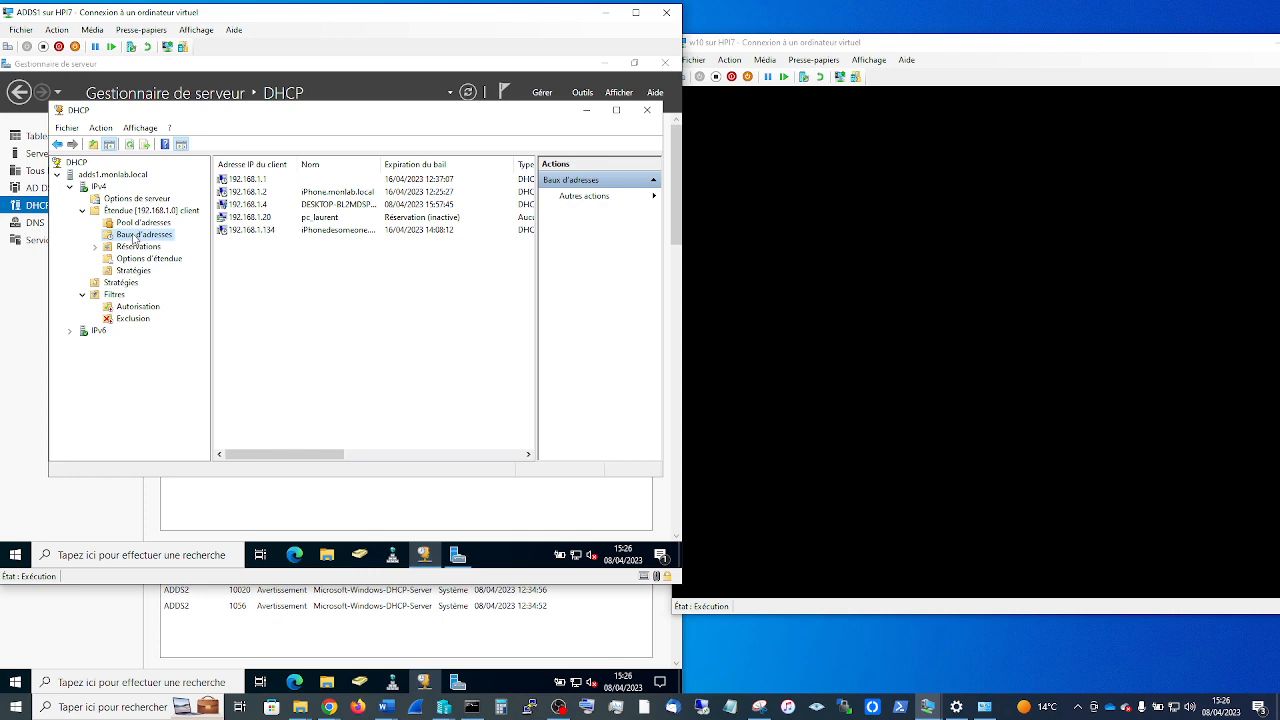
left_click(946, 298)
left_click(944, 298)
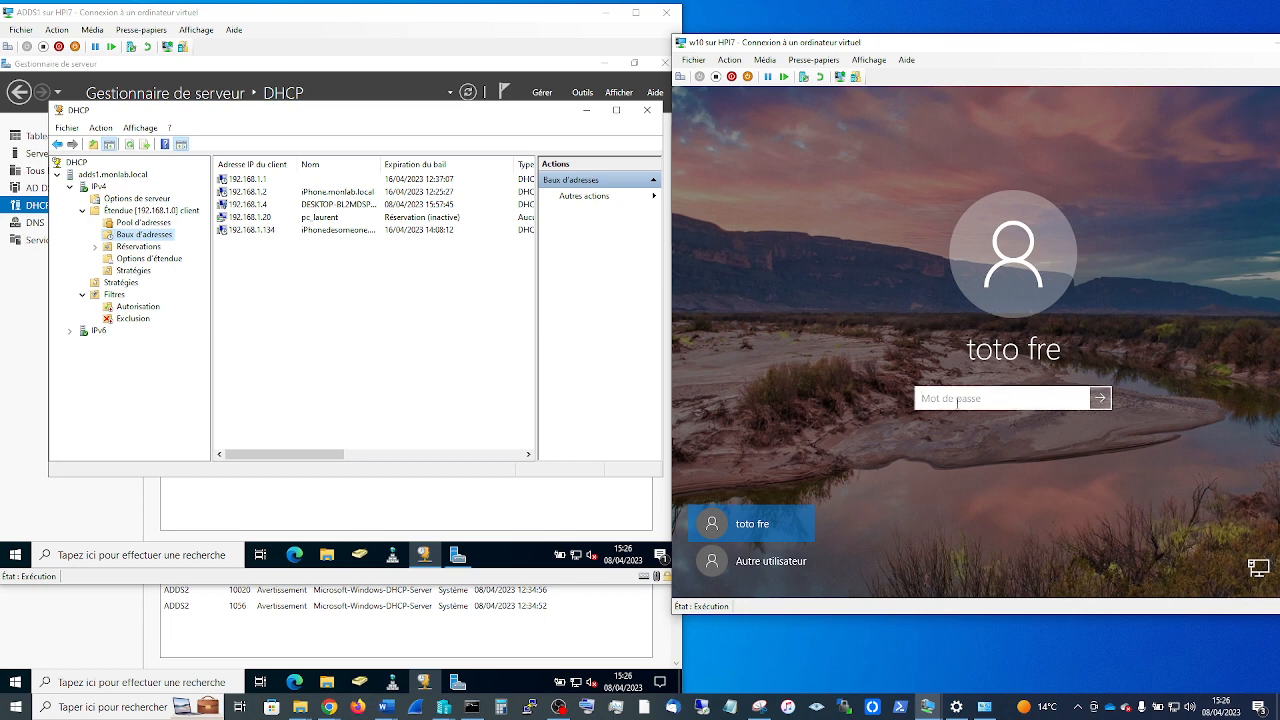
type("***********")
key("Return")
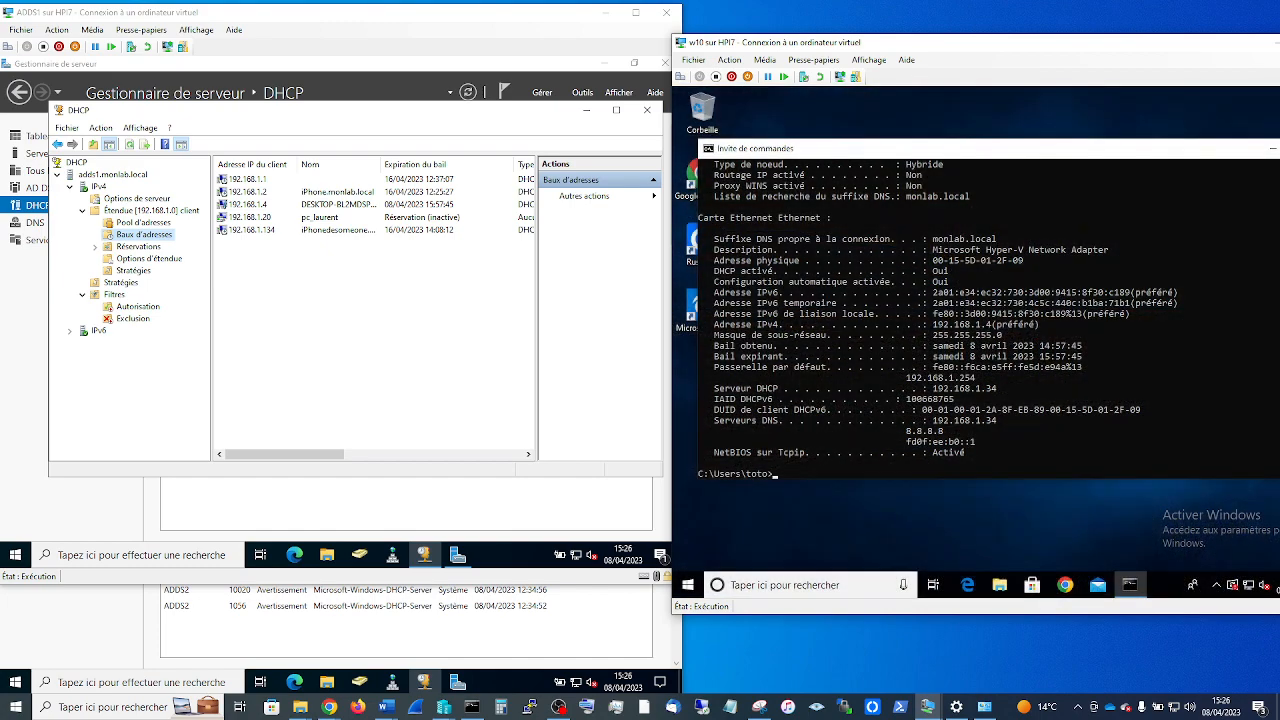
Check the w10 client's computer name in its system information and select the matching address lease on ADDS1.
left_click(999, 590)
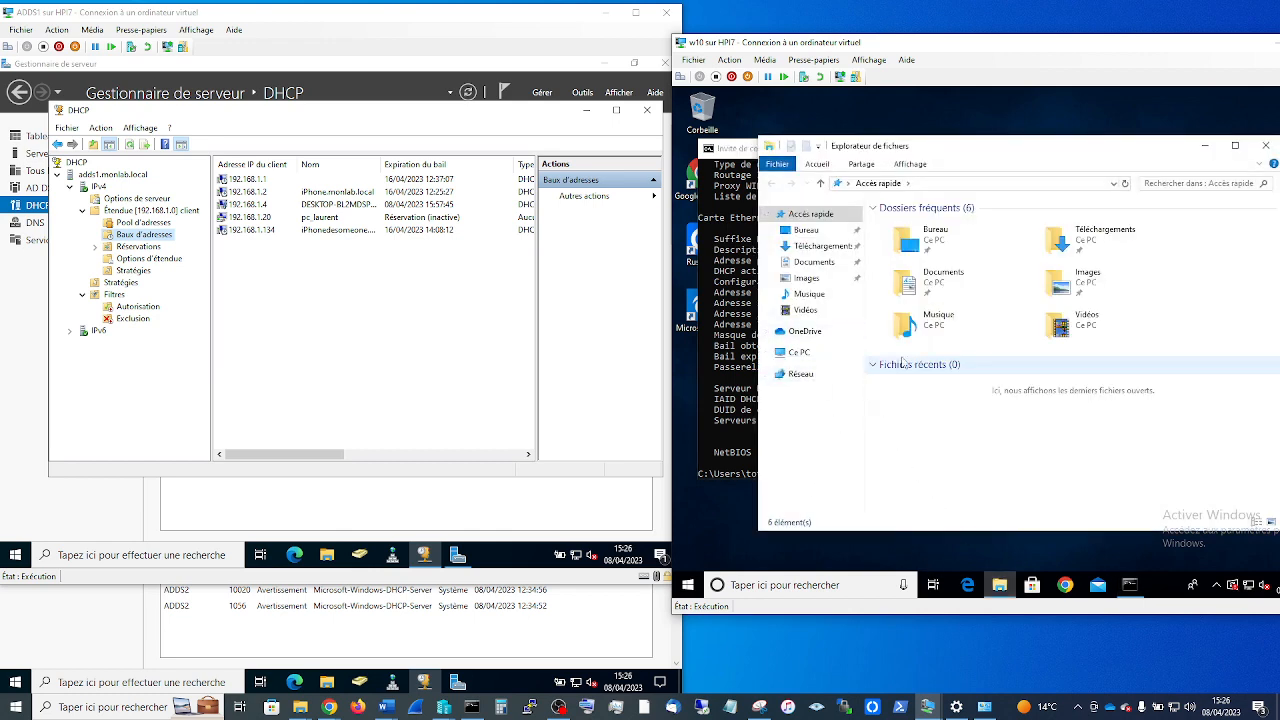
right_click(798, 353)
left_click(836, 527)
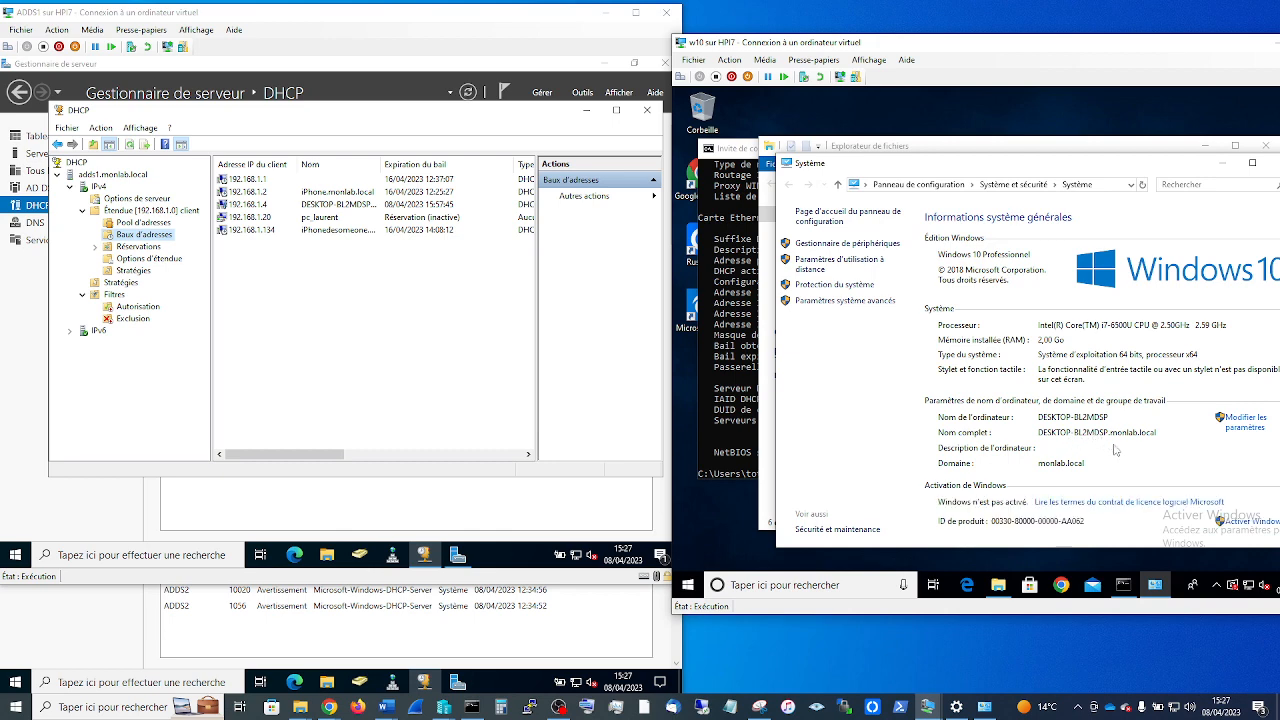
left_click(330, 205)
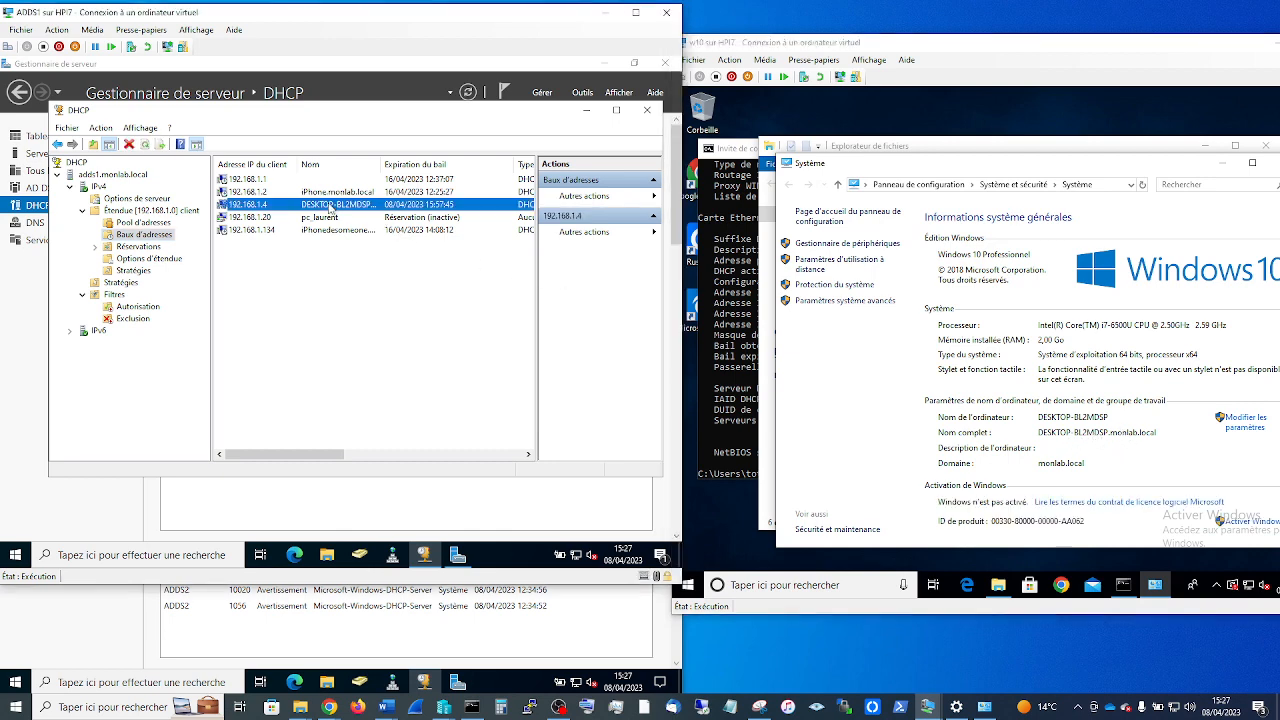
right_click(257, 206)
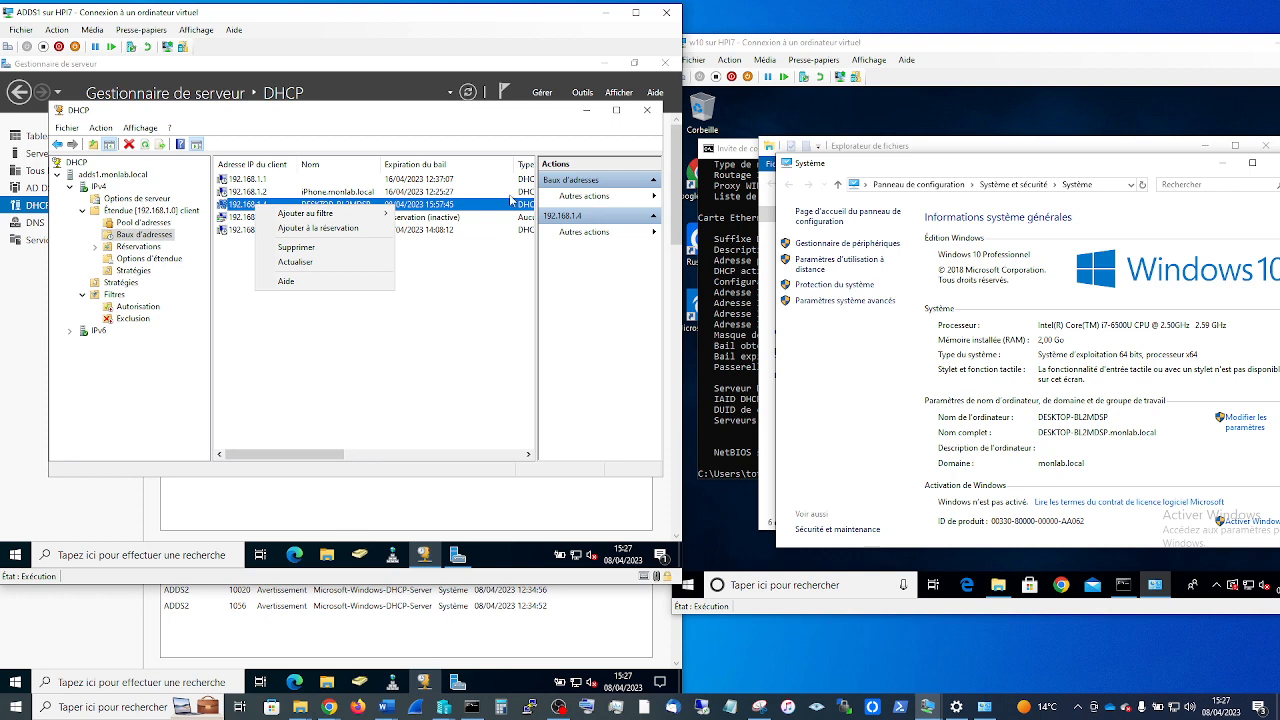
Close the System and File Explorer windows on w10 and run ipconfig /all in the command prompt.
left_click(1213, 161)
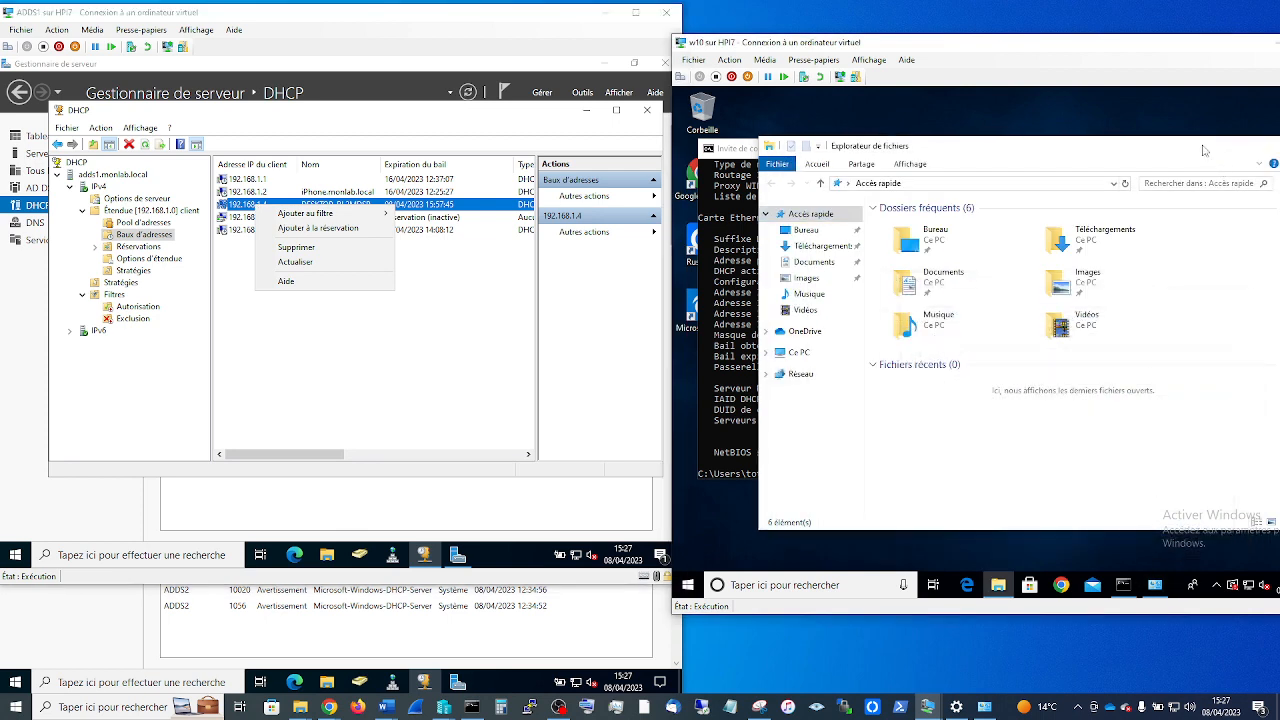
left_click(1205, 146)
left_click(838, 464)
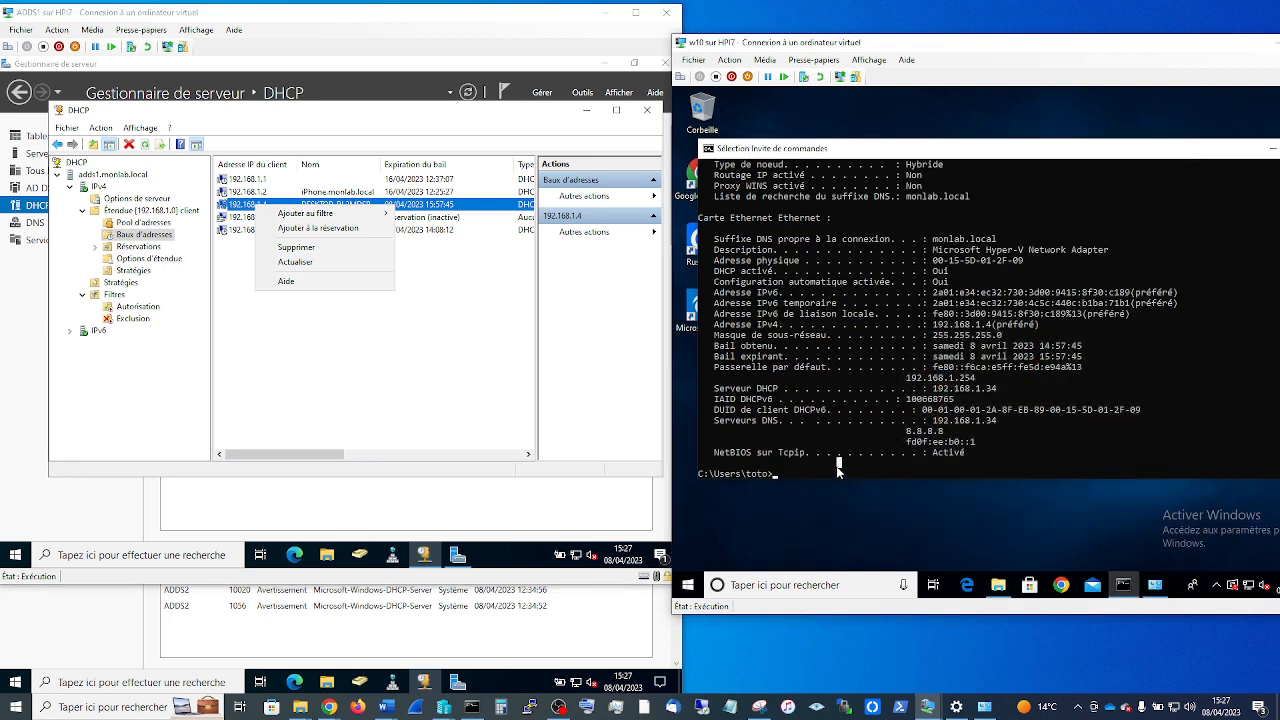
type("ipconfig /al")
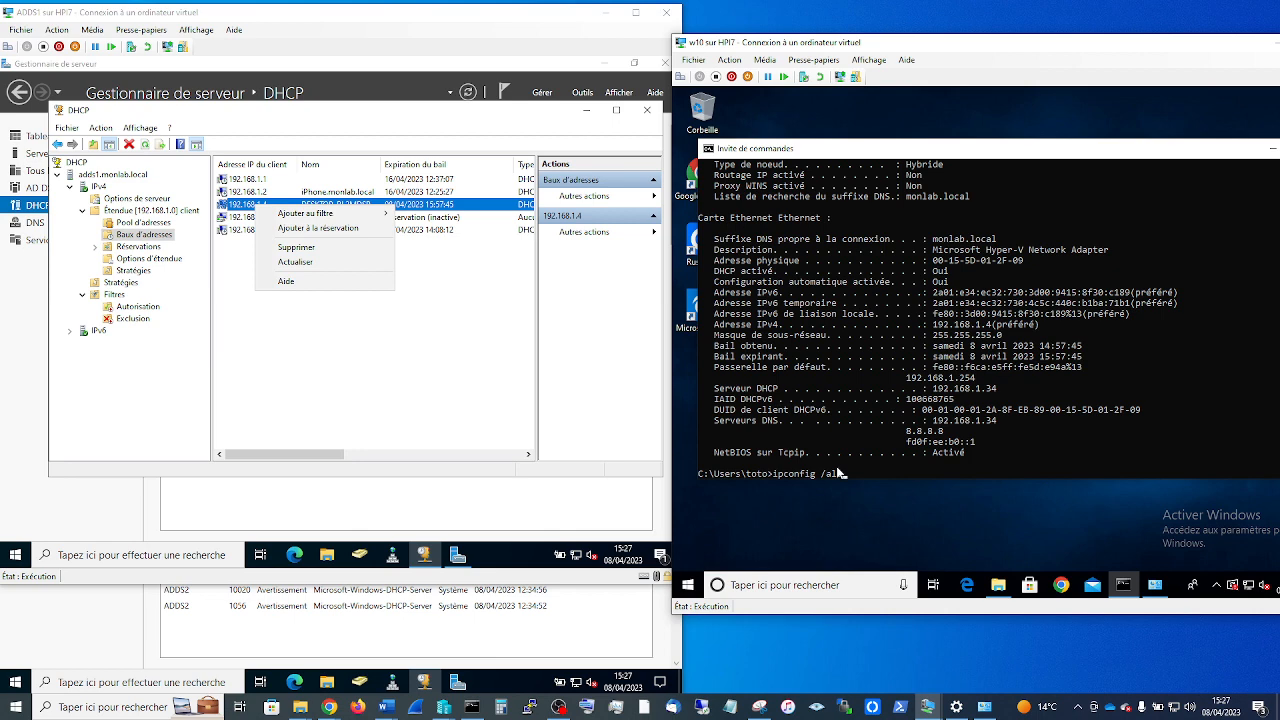
type("l")
key("Return")
Add the DESKTOP-BL2MDSP lease (192.168.1.4) to the Exclusion filter on ADDS1 and display the Exclusion list.
left_click(297, 218)
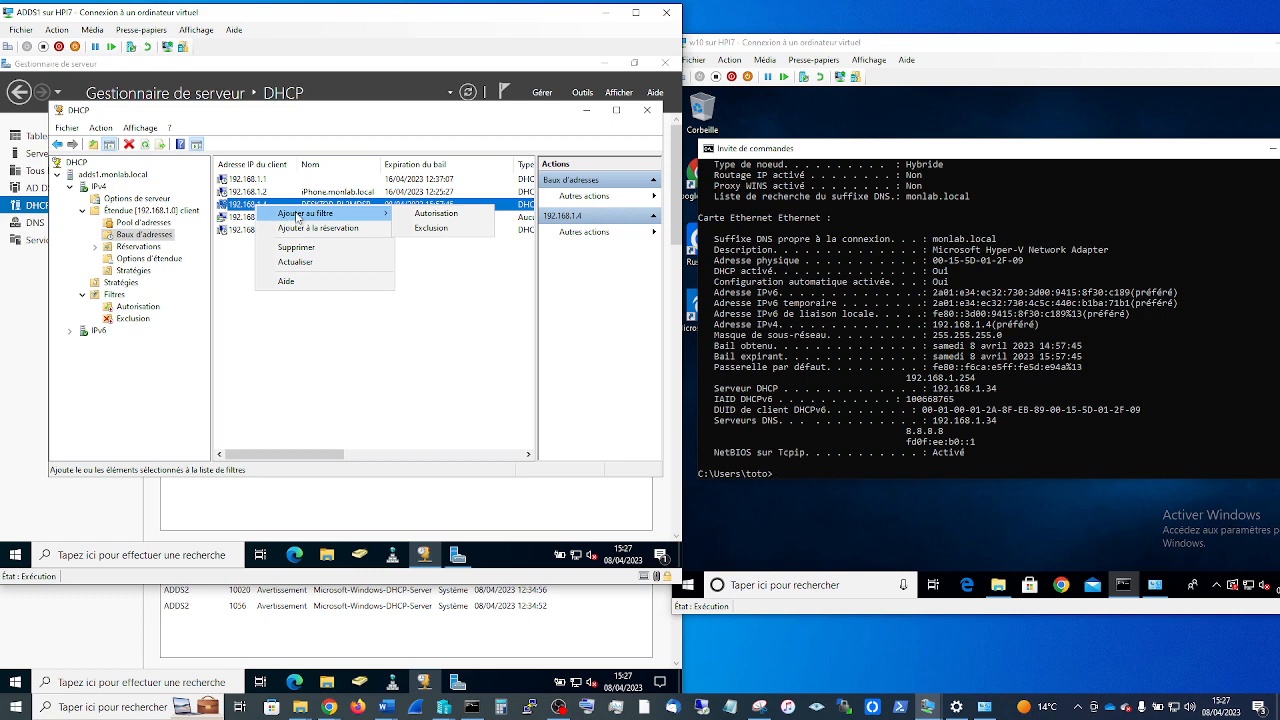
left_click(428, 232)
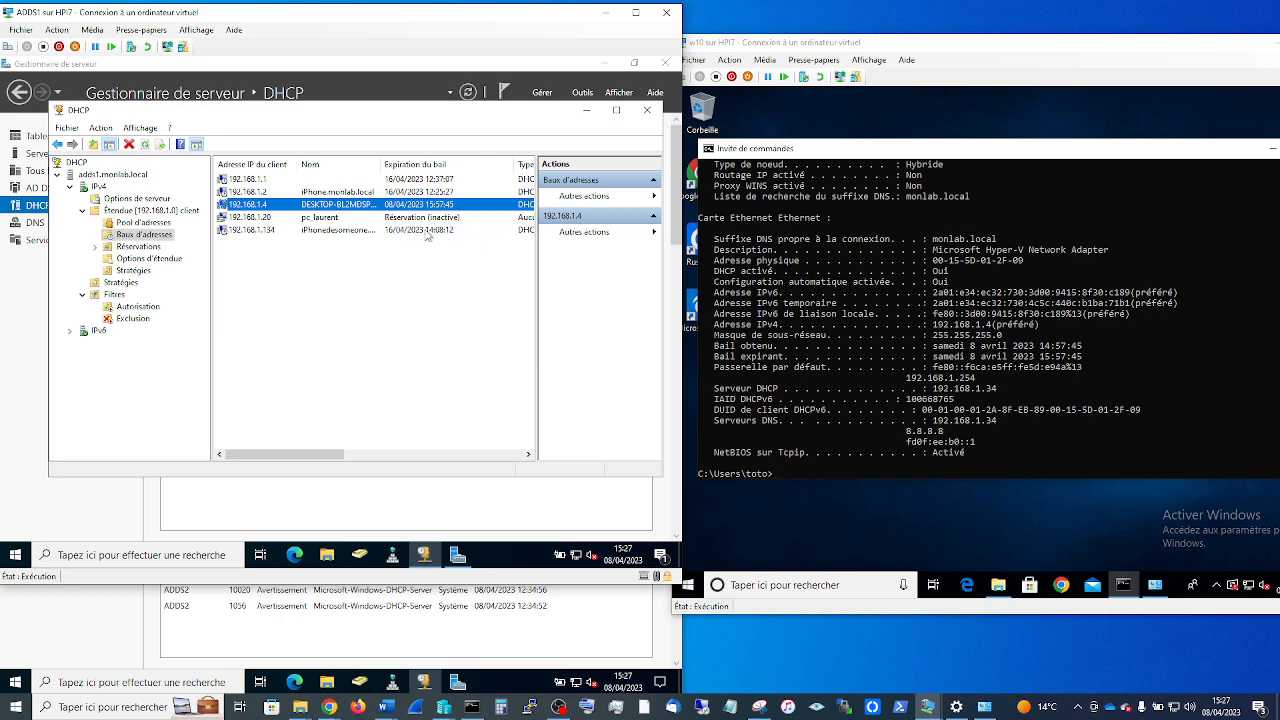
left_click(135, 319)
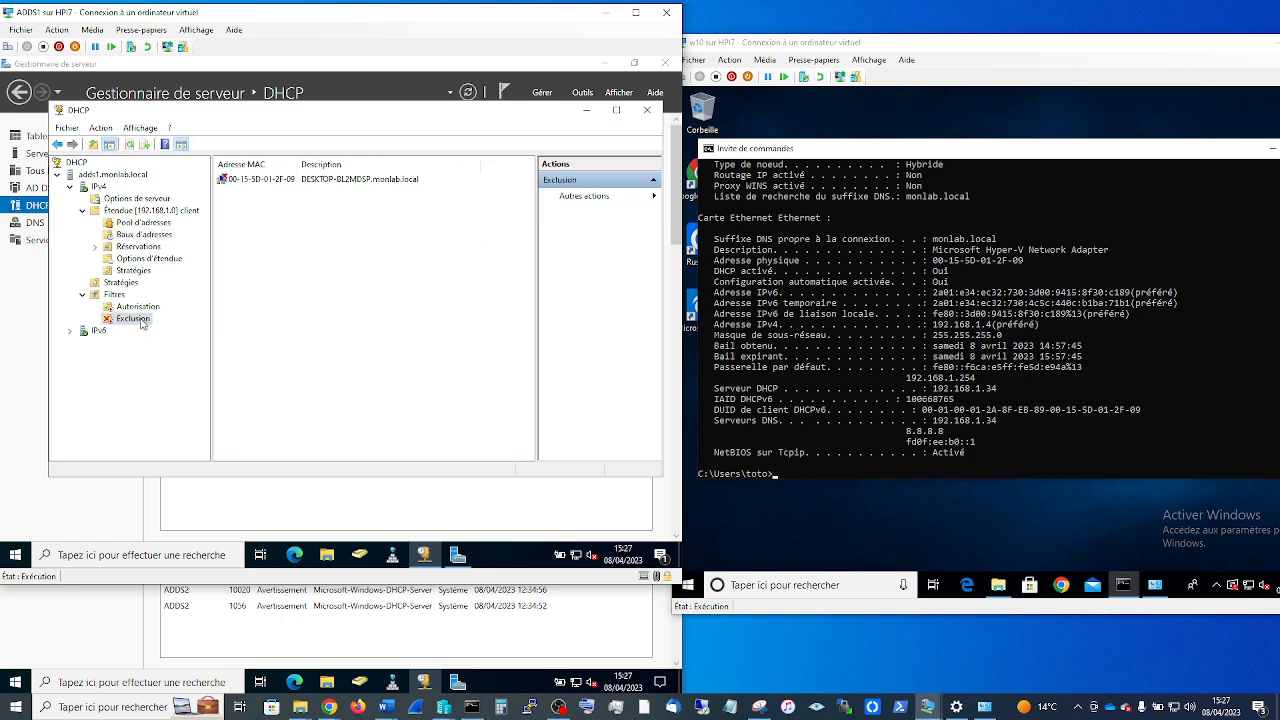
Examine the commands for the excluded client's filter and the Exclusion node, and view the empty new-filter form without adding an entry.
left_click(259, 183)
right_click(260, 184)
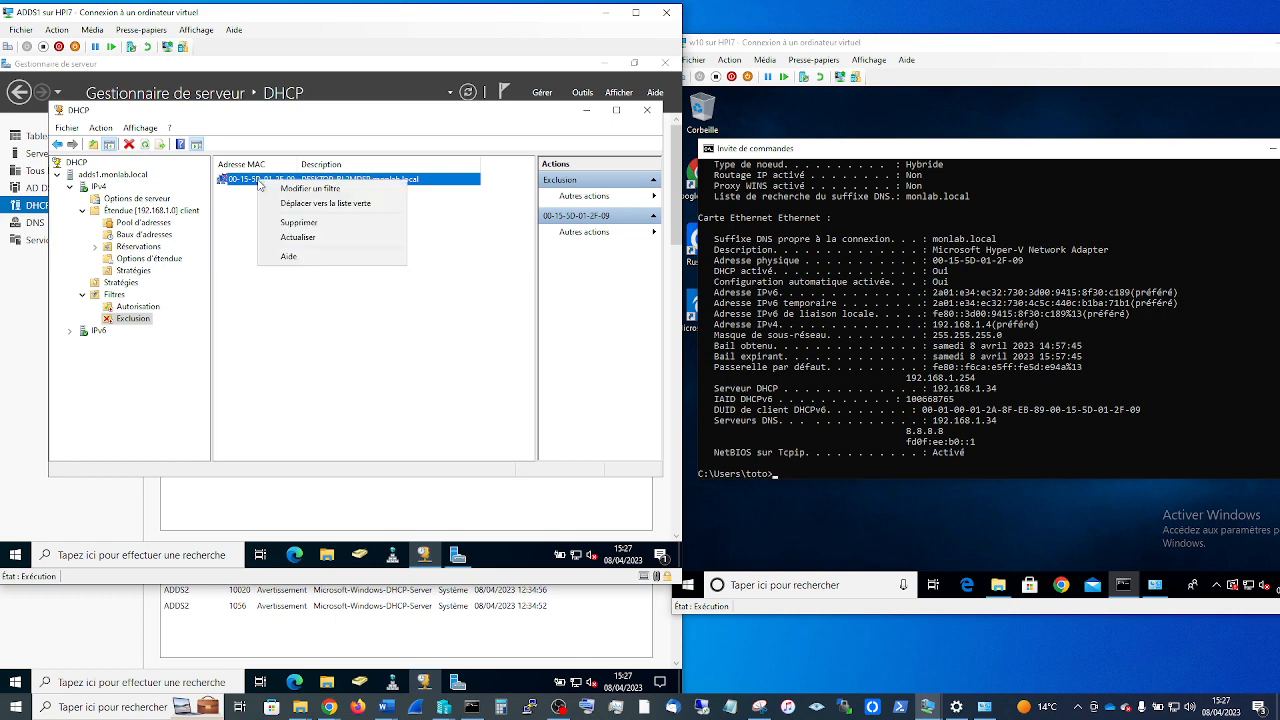
right_click(143, 320)
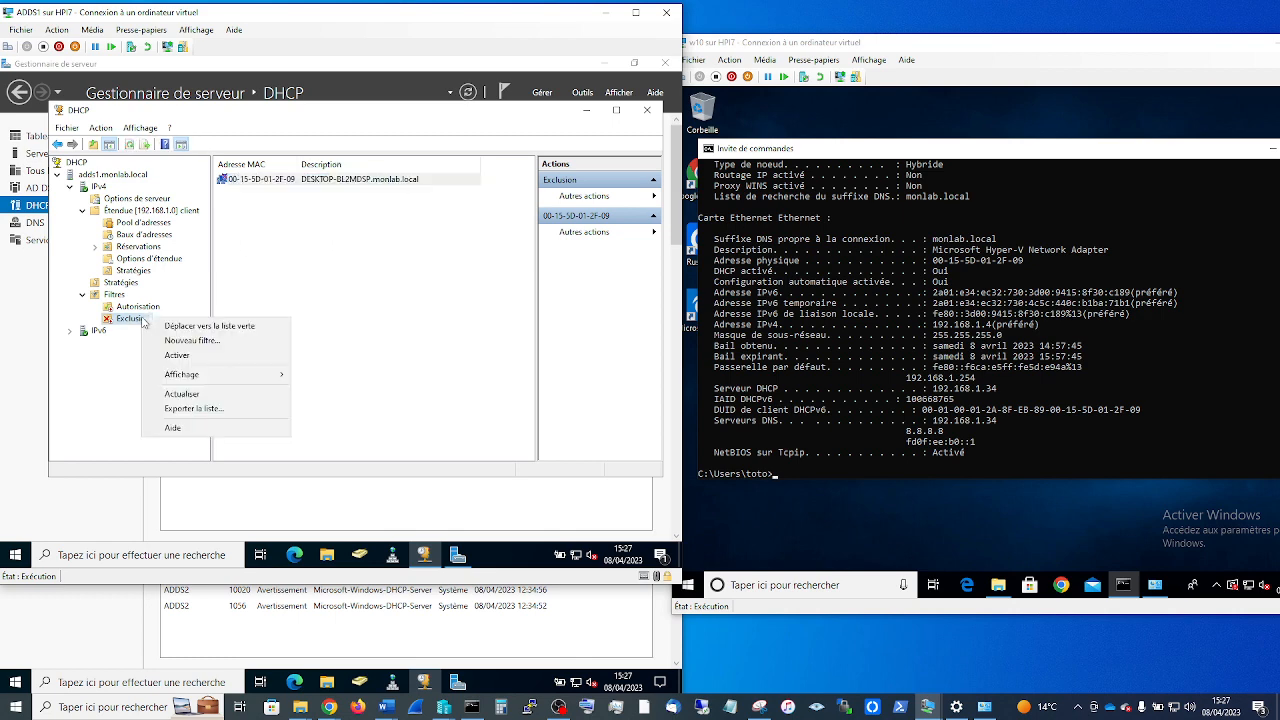
left_click(143, 320)
right_click(141, 322)
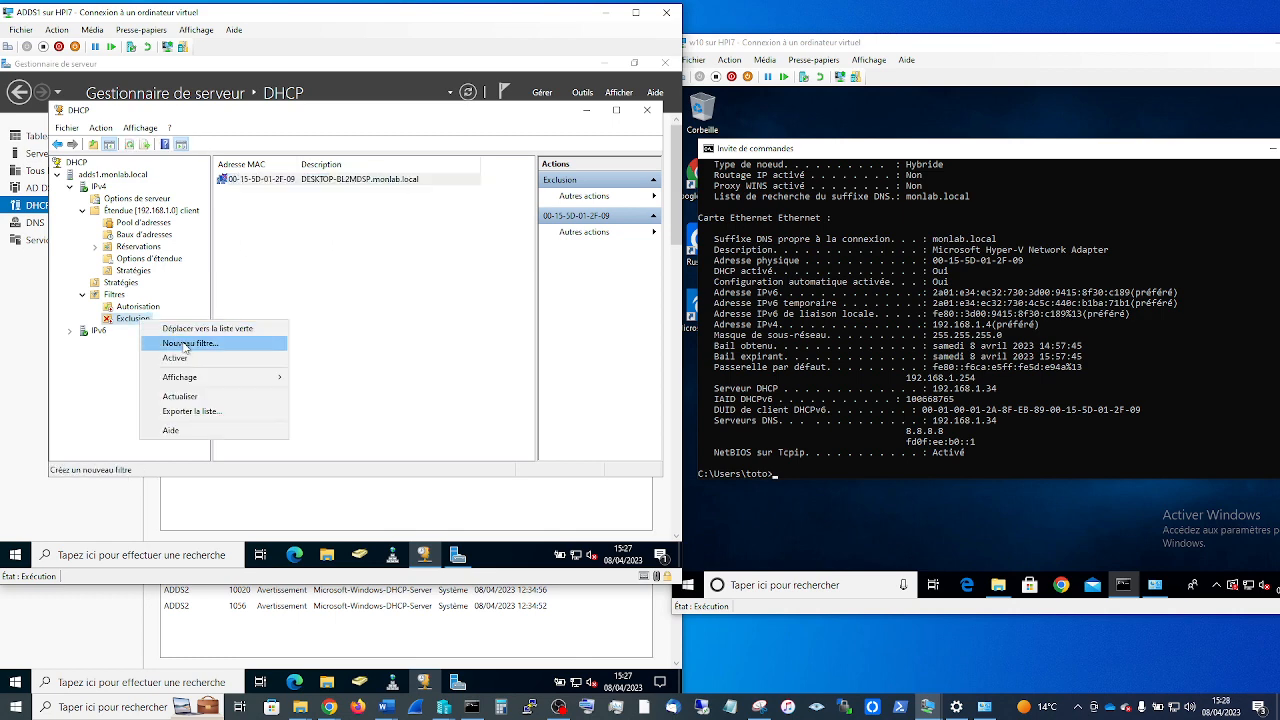
left_click(186, 344)
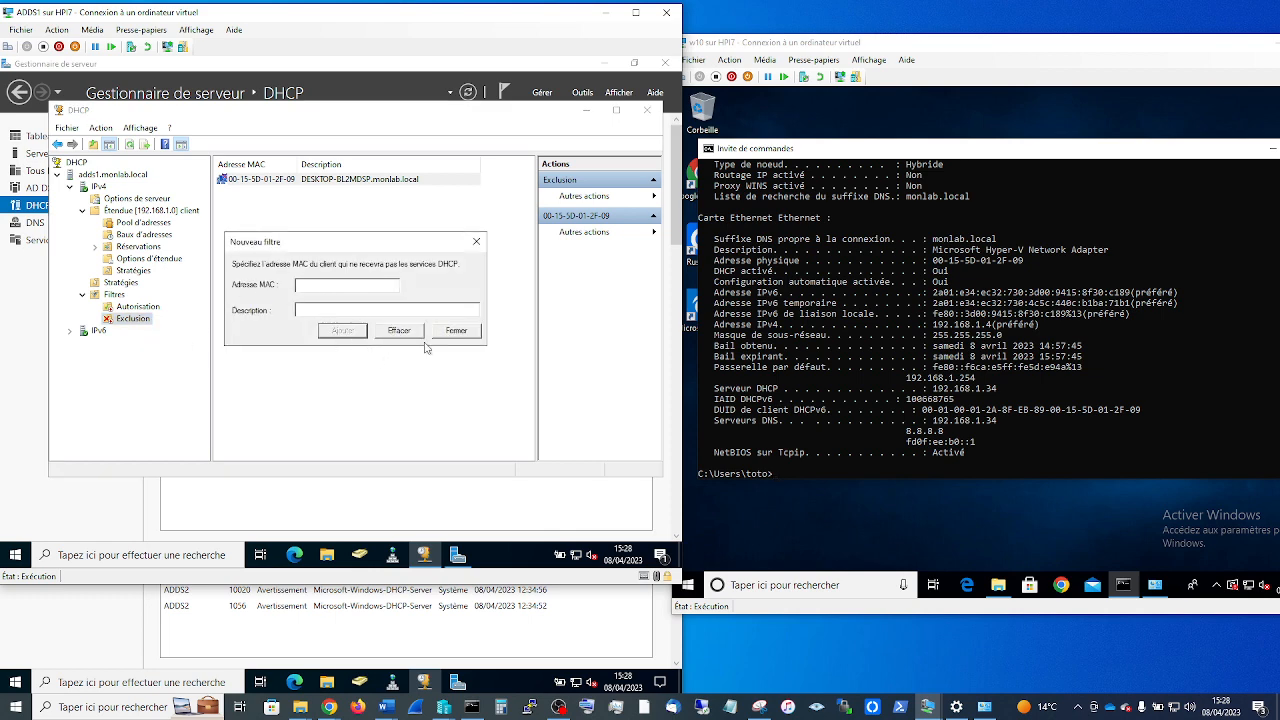
left_click(477, 244)
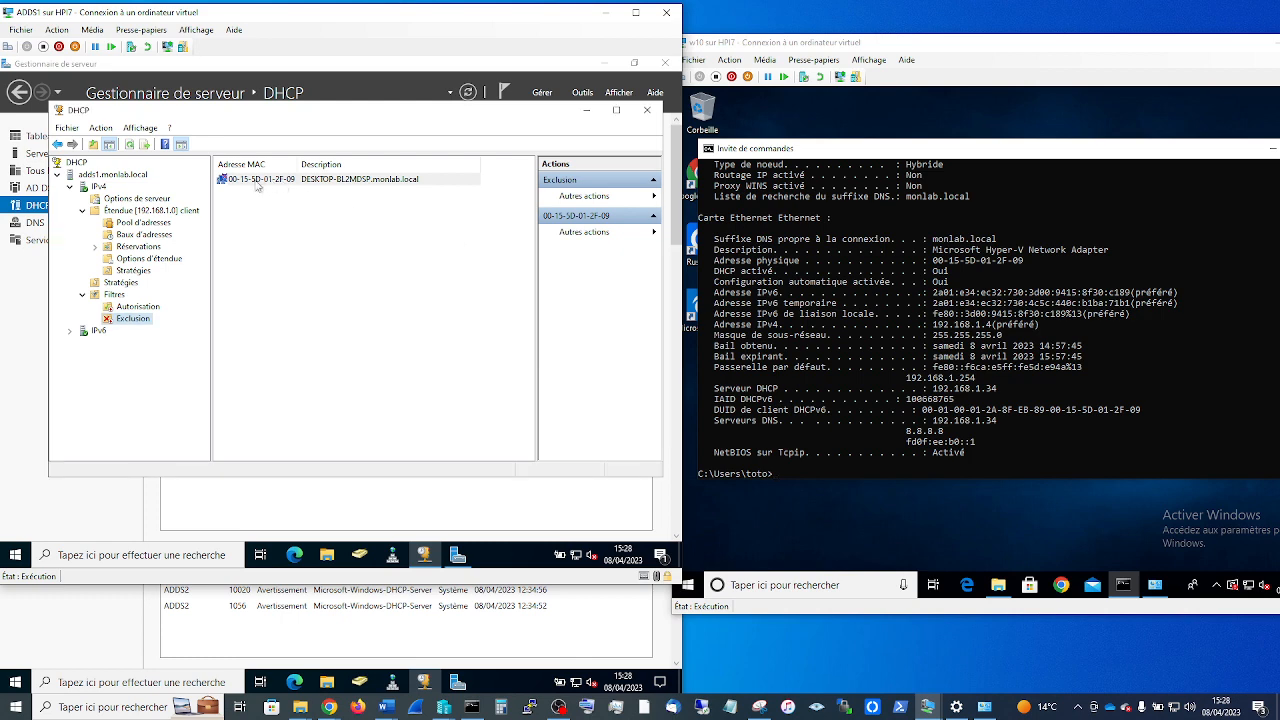
left_click(1014, 454)
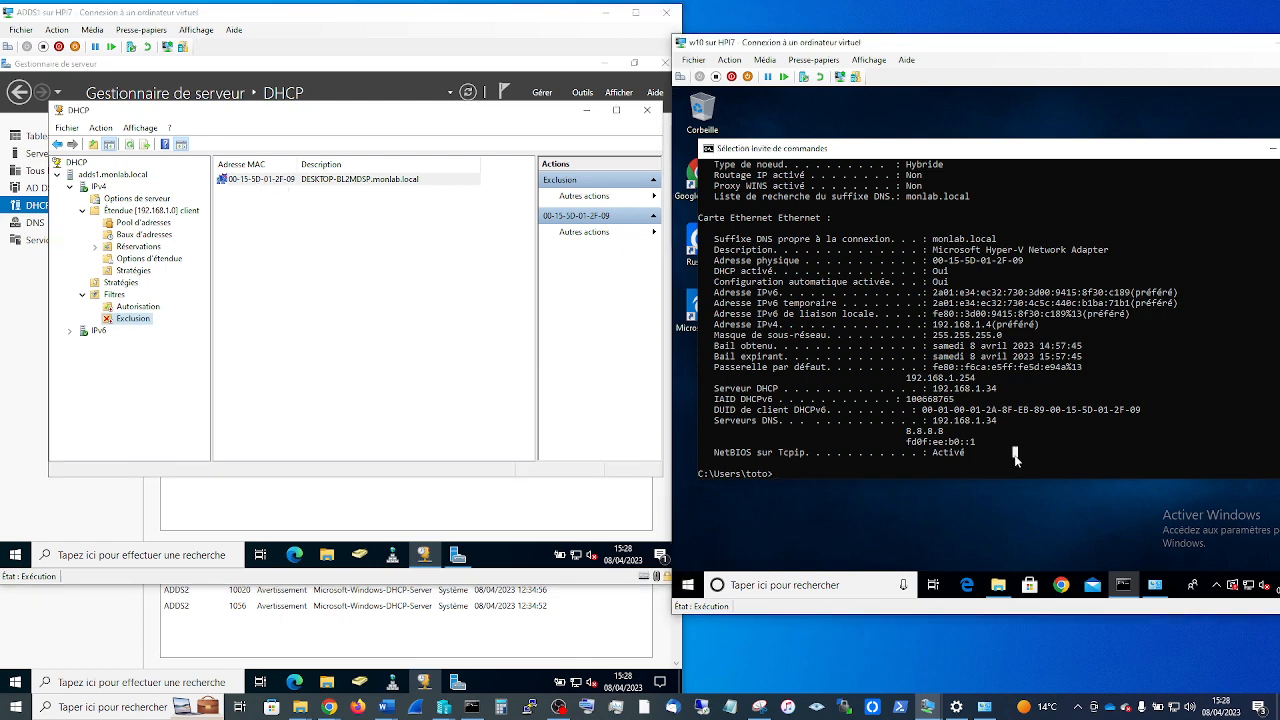
Activate the Exclusion filter list on ADDS1 and refresh its contents.
right_click(137, 318)
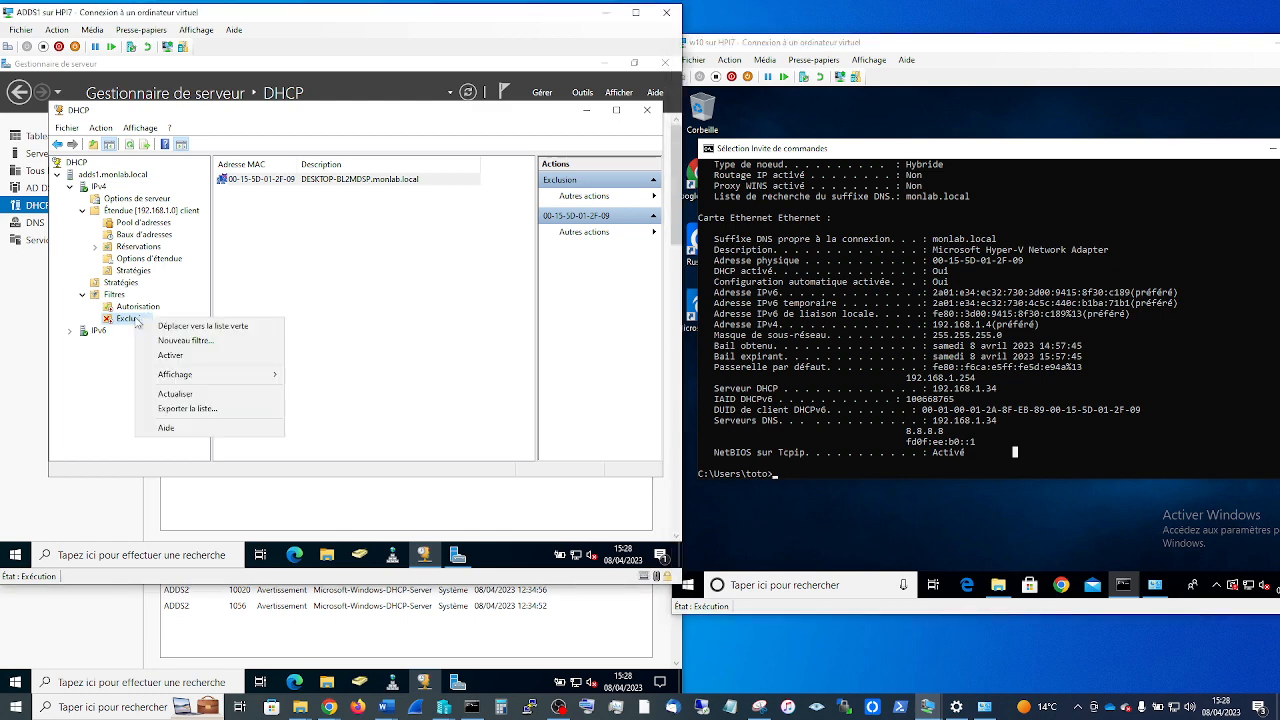
left_click(178, 356)
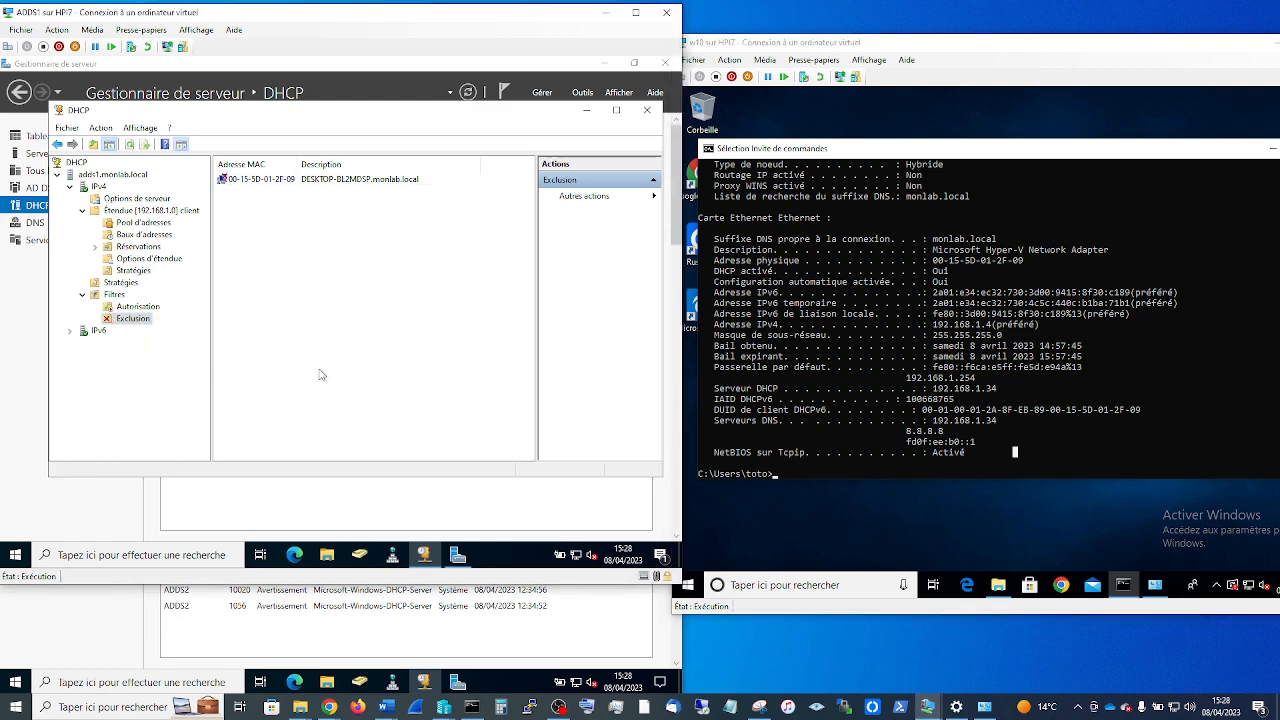
right_click(320, 377)
left_click(365, 380)
Release the w10 client's current IPv4 lease by running ipconfig /release in its command prompt.
left_click(821, 468)
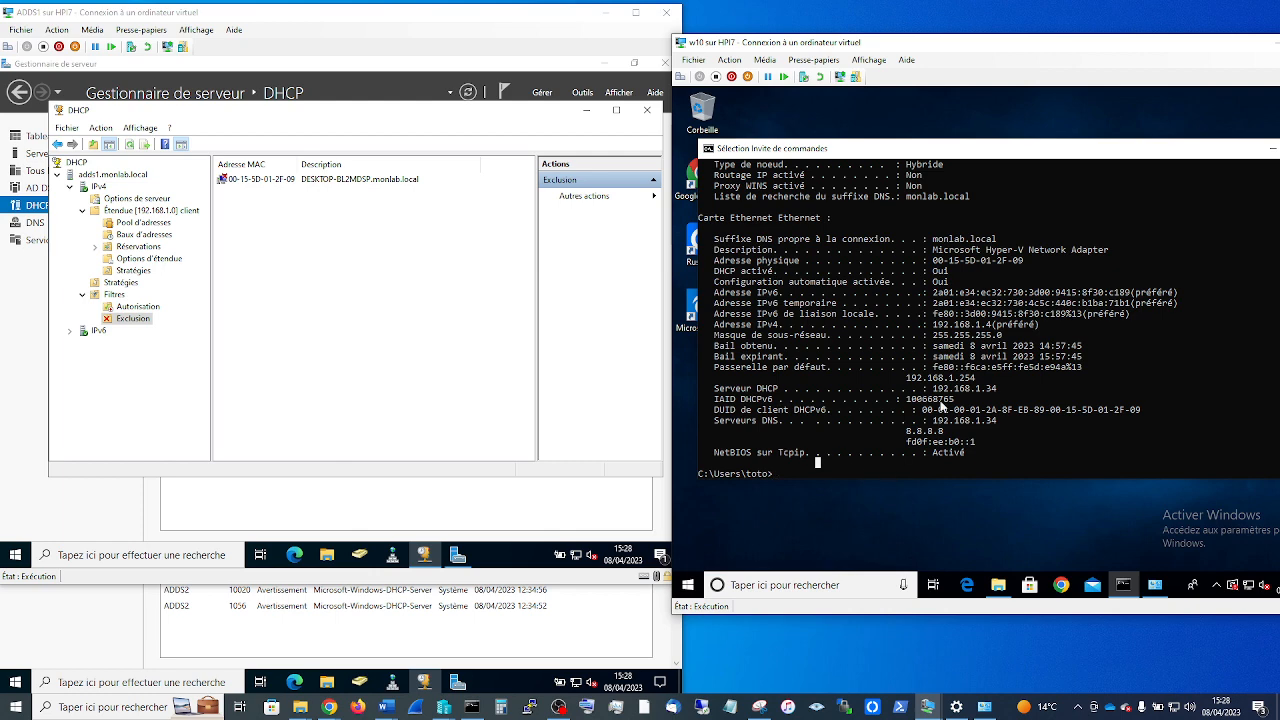
left_click_drag(1001, 390, 983, 389)
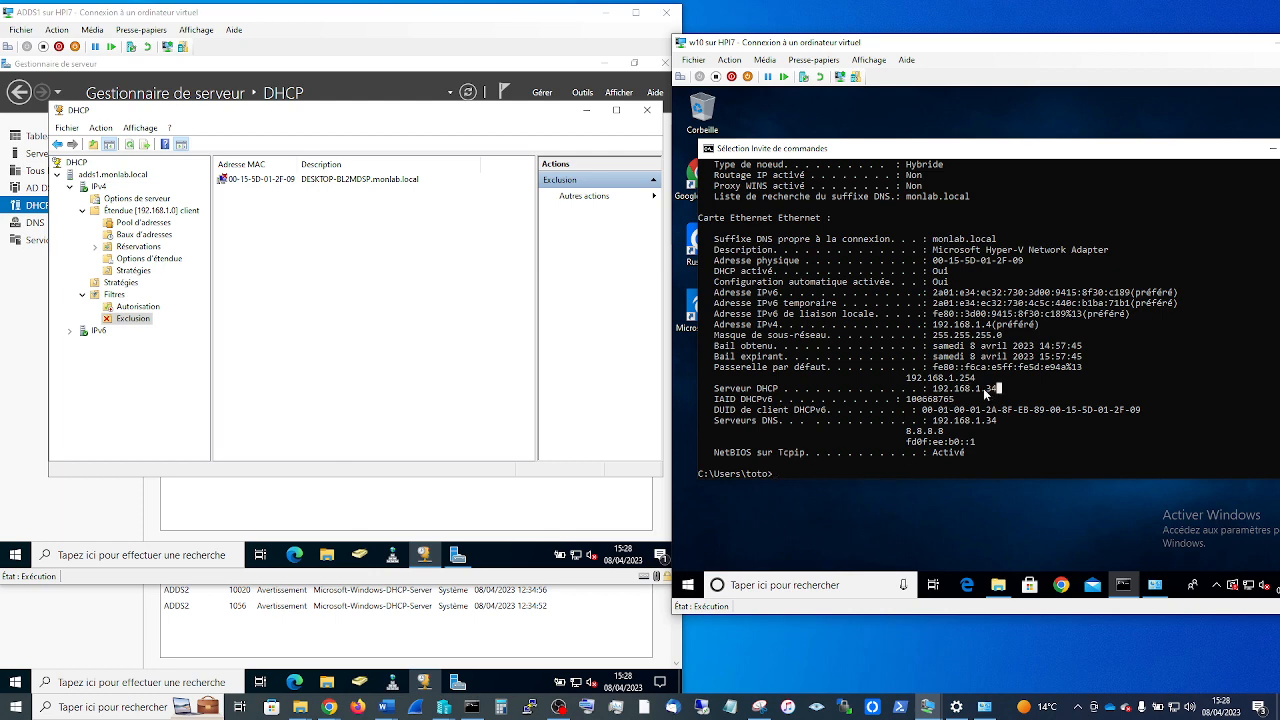
right_click(808, 474)
key("Up")
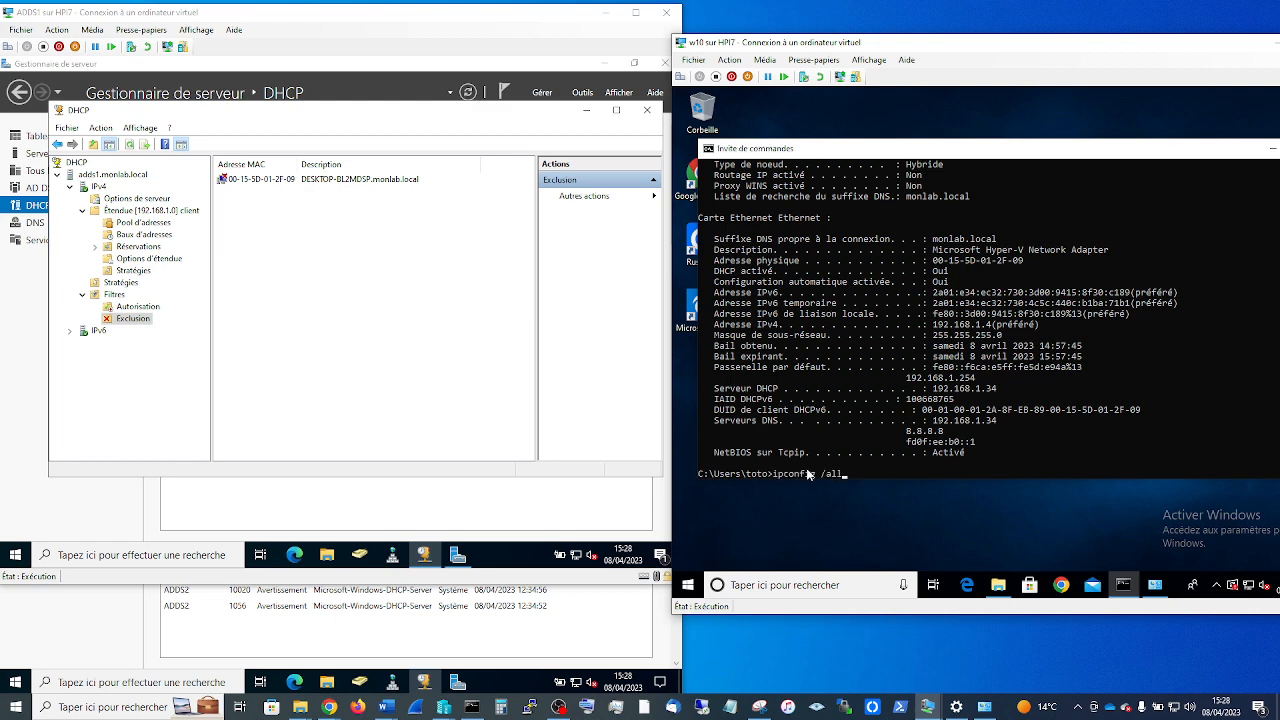
key("BackSpace")
key("BackSpace")
key("BackSpace")
type("renew")
key("Up")
key("Return")
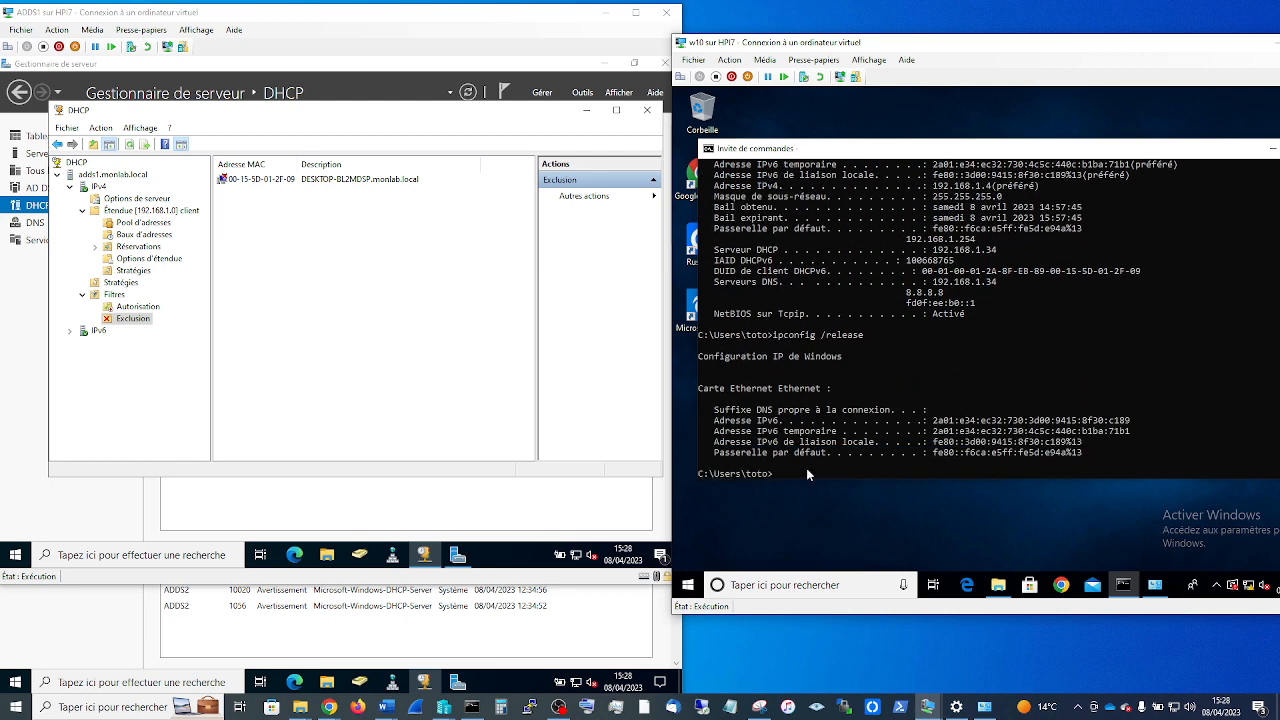
Request a new address for the w10 client by running ipconfig /renew.
key("Up")
key("Up")
key("Up")
key("Up")
left_click(866, 475)
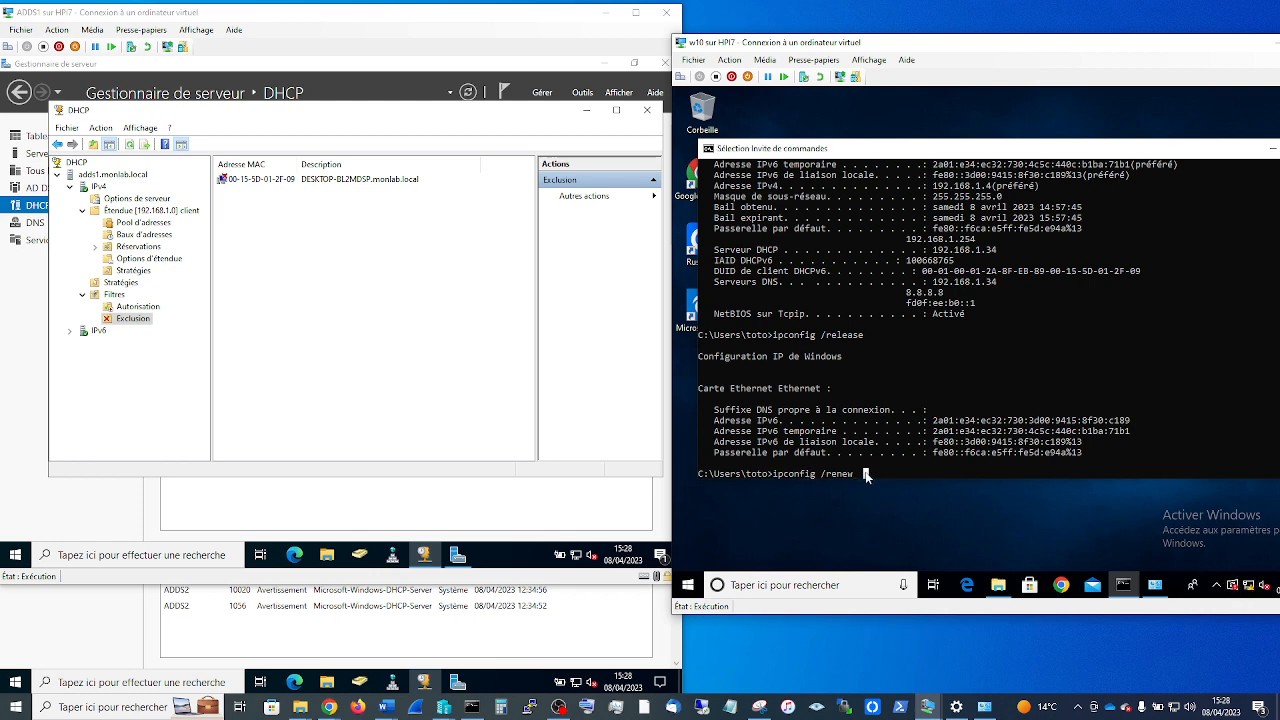
key("Return")
key("Return")
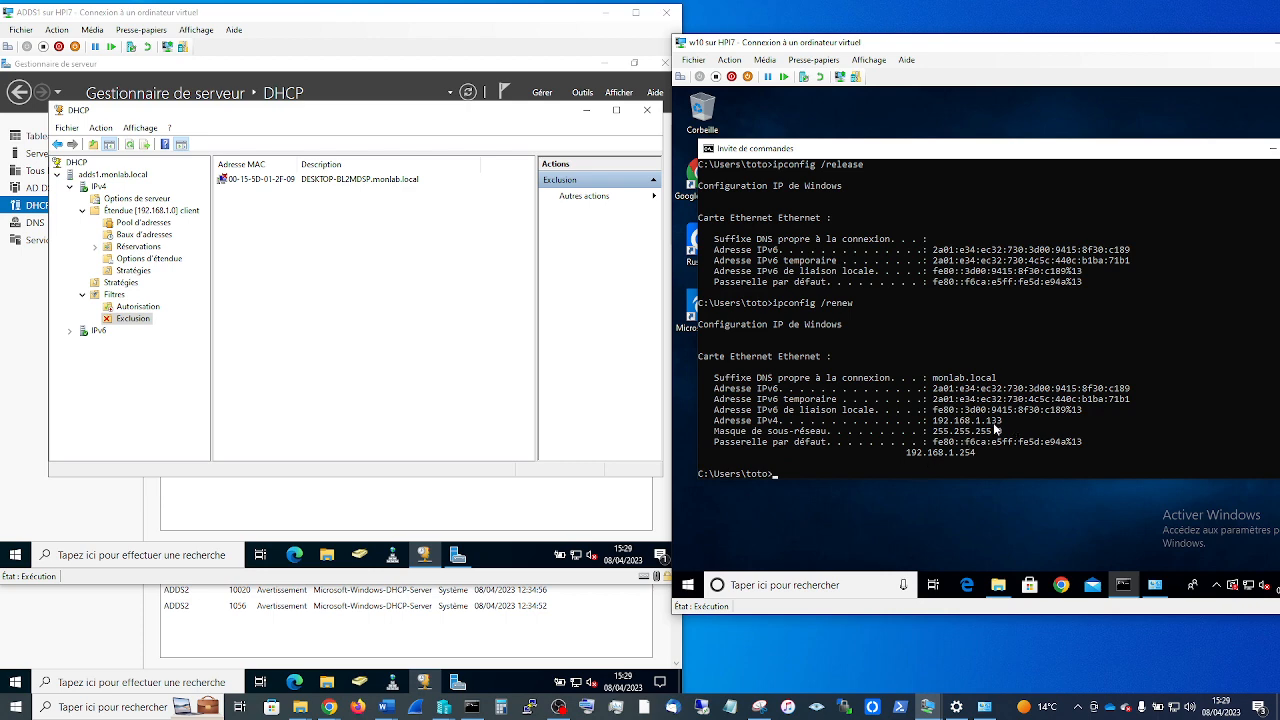
Run ipconfig /all on w10 again to check which DHCP server issued the new lease.
left_click(834, 474)
key("Up")
key("Up")
key("Return")
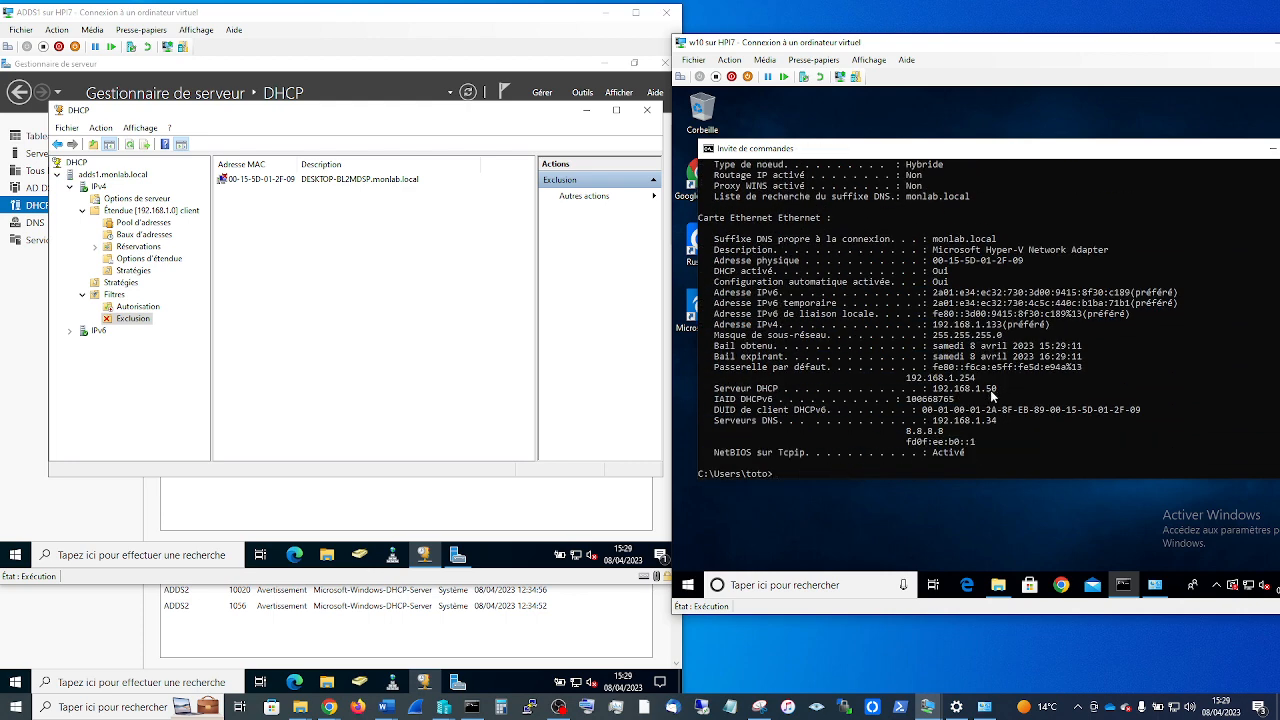
Switch to ADDS2, bring up its enlarged DHCP console, and expand adds2.monlab.local and its IPv4 node with a wider tree.
left_click(259, 15)
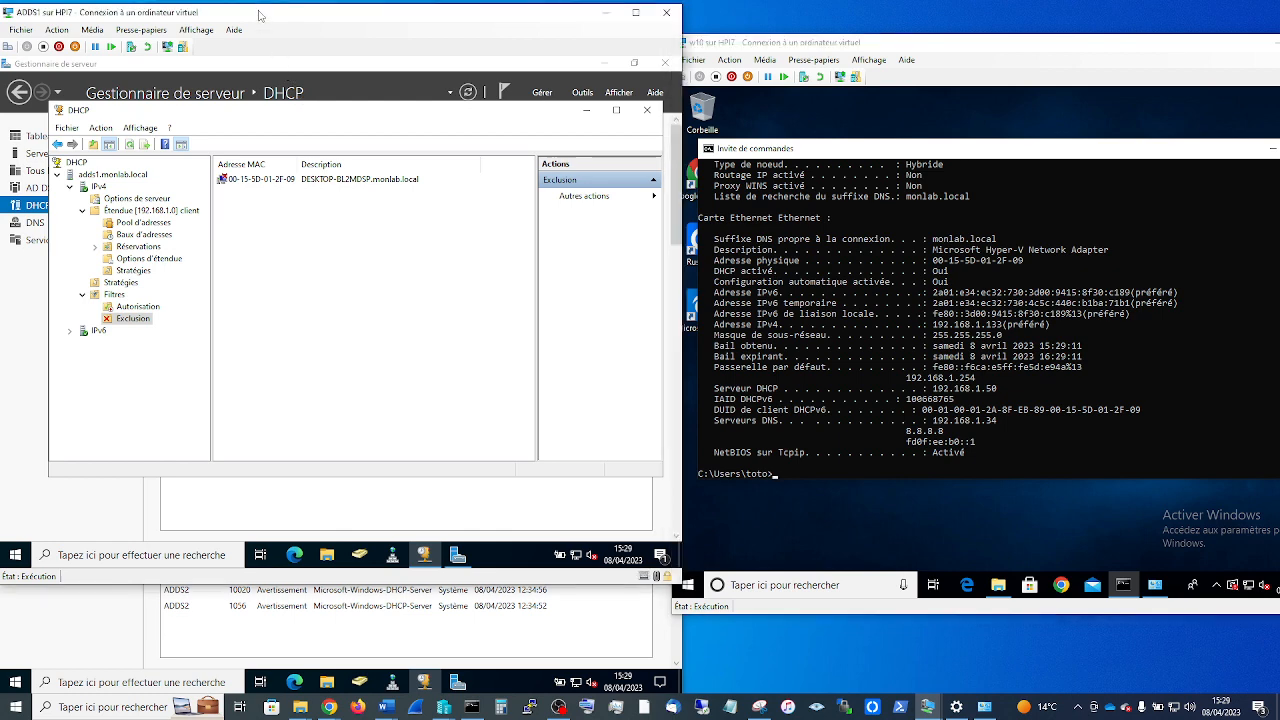
left_click(119, 635)
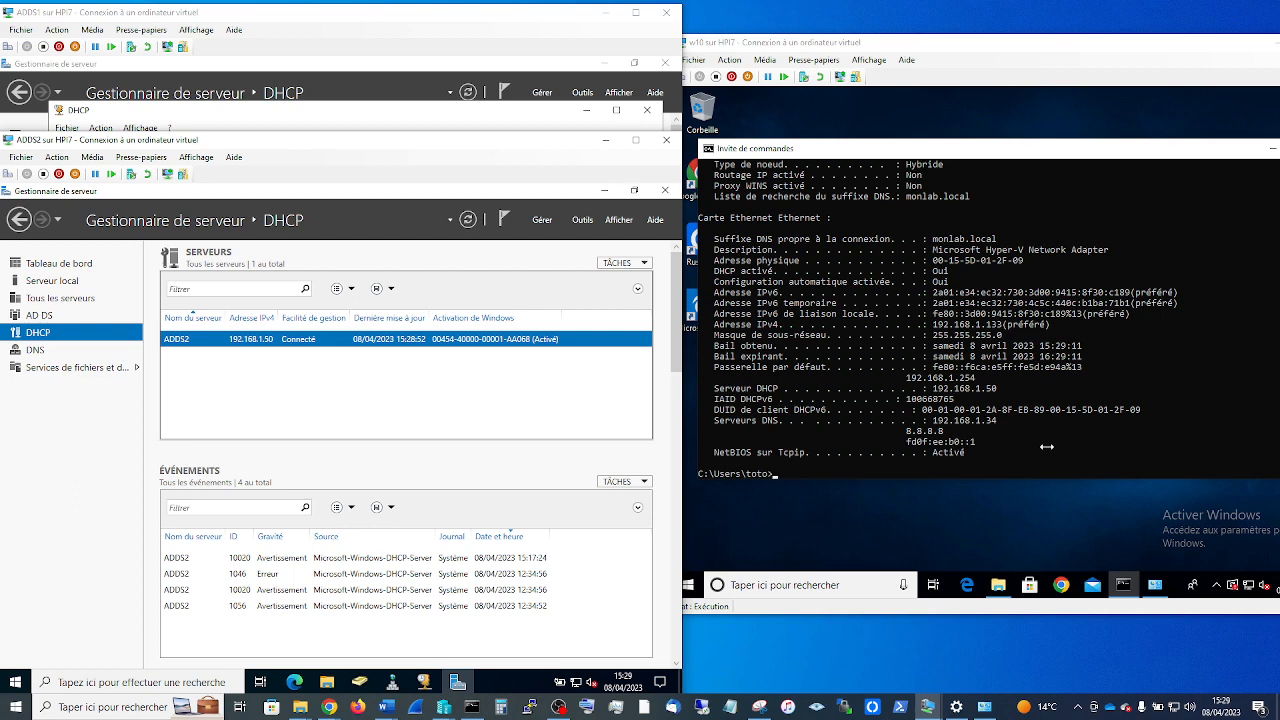
left_click(425, 682)
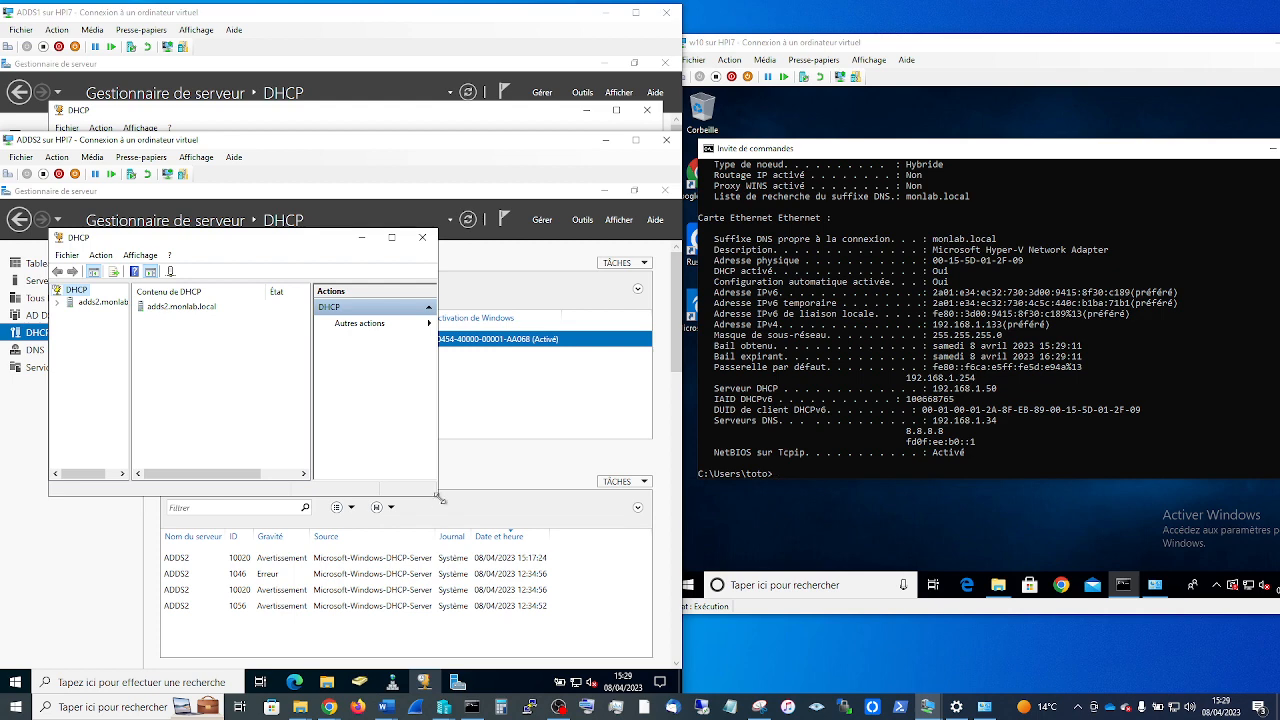
left_click_drag(437, 495, 580, 594)
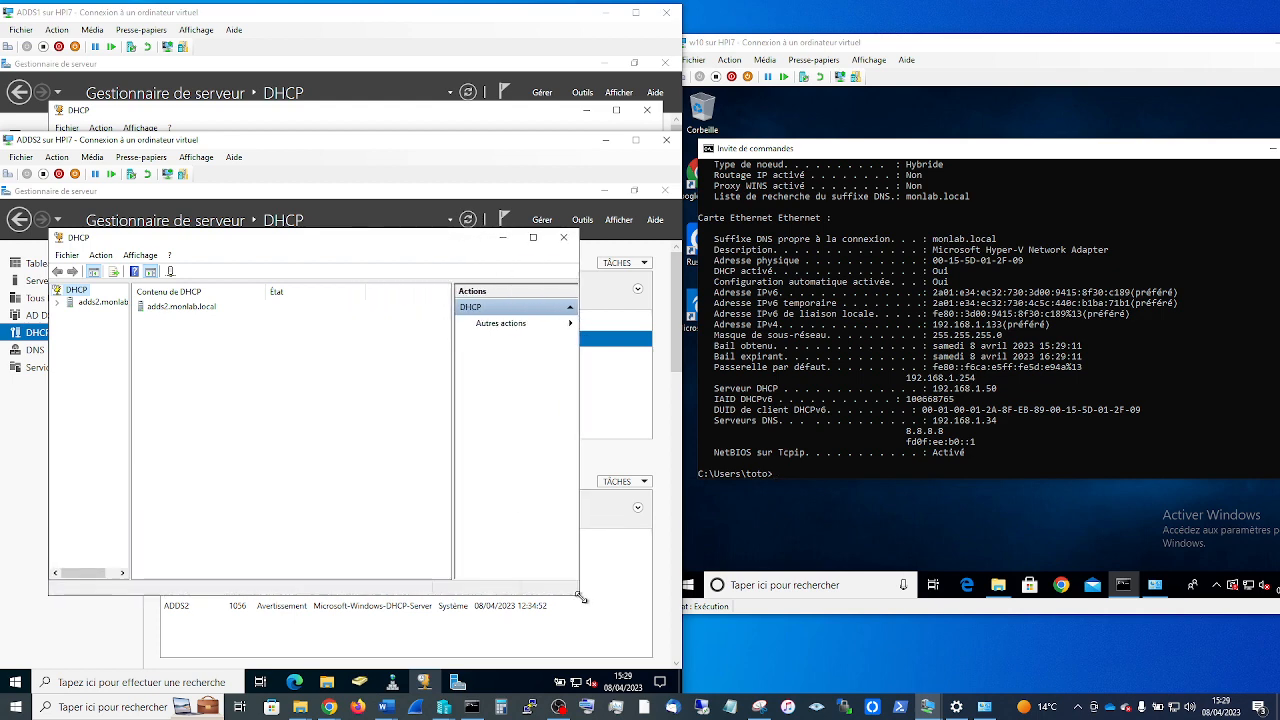
left_click(58, 303)
left_click(70, 314)
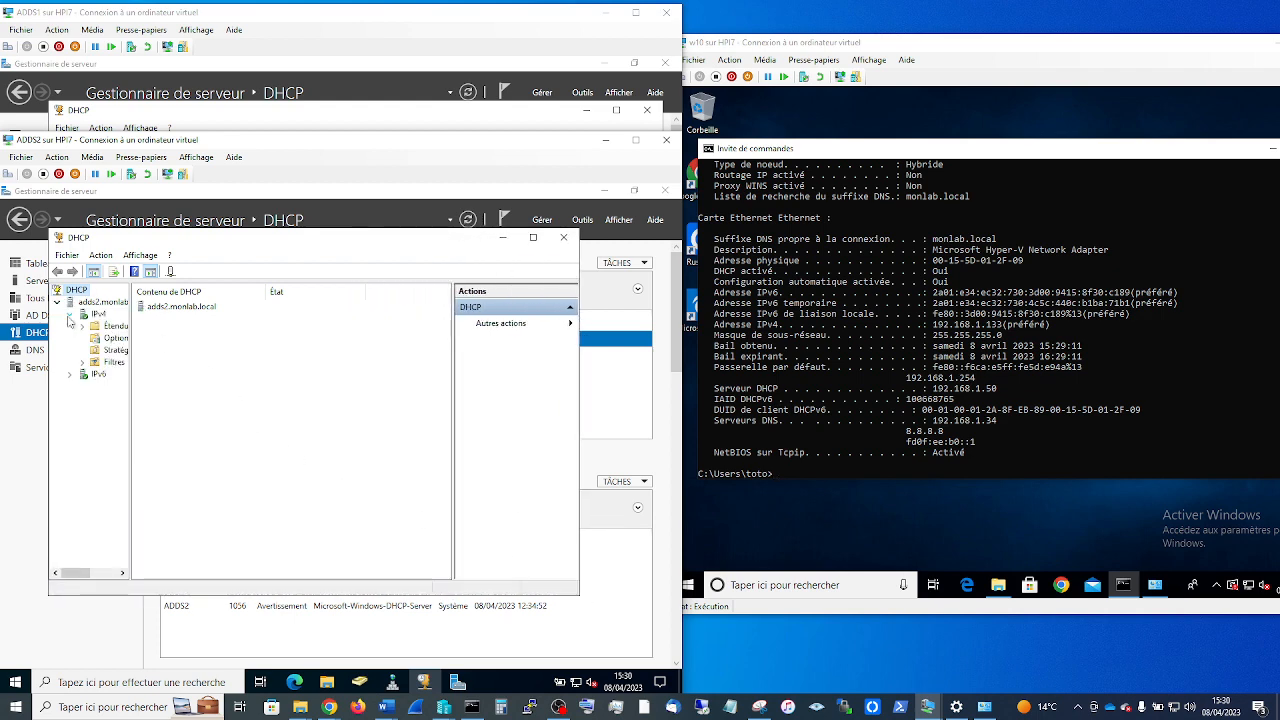
left_click_drag(130, 345, 200, 345)
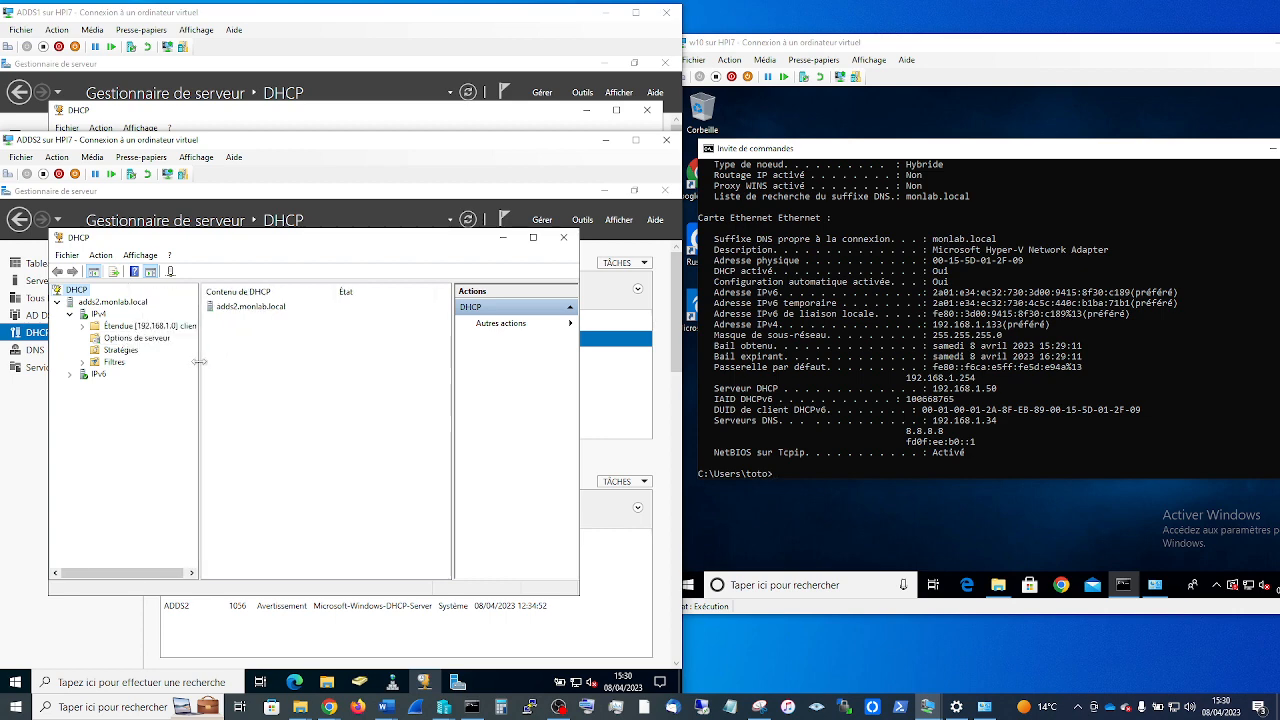
Display the address leases (Baux d'adresses) of the scope [192.168.1.0] client on ADDS2 and refresh the list.
double_click(140, 326)
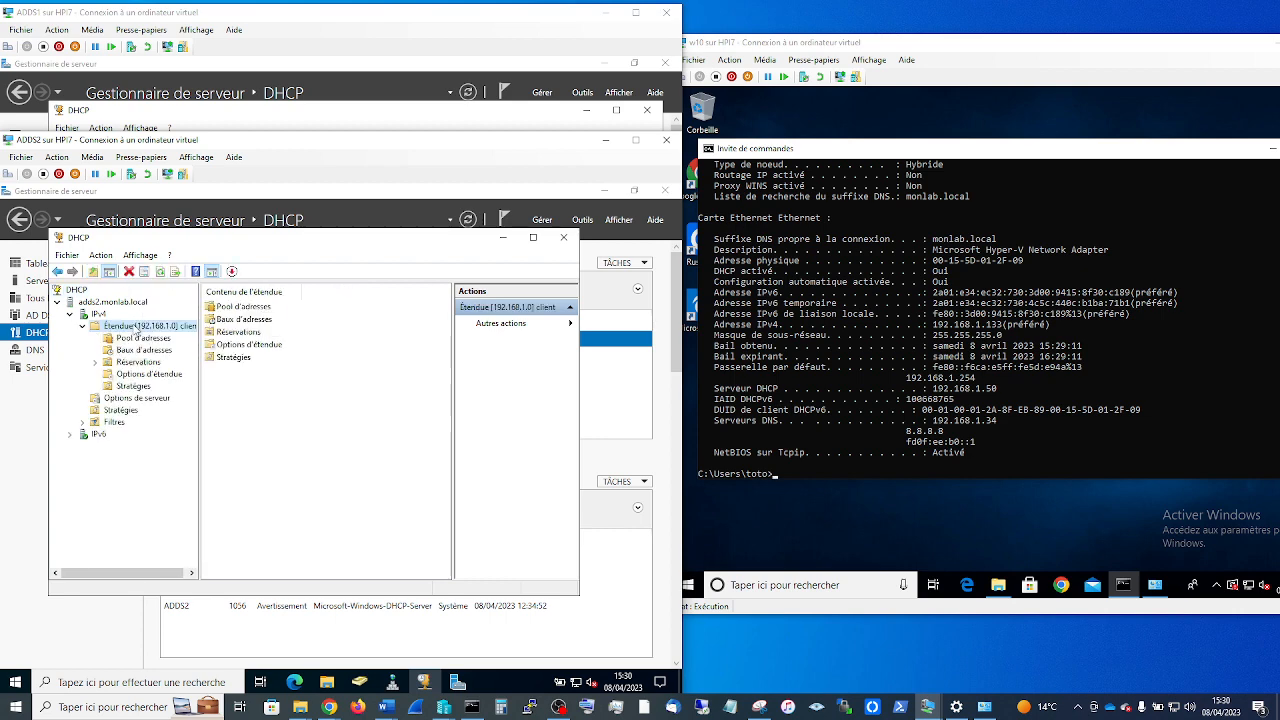
double_click(246, 320)
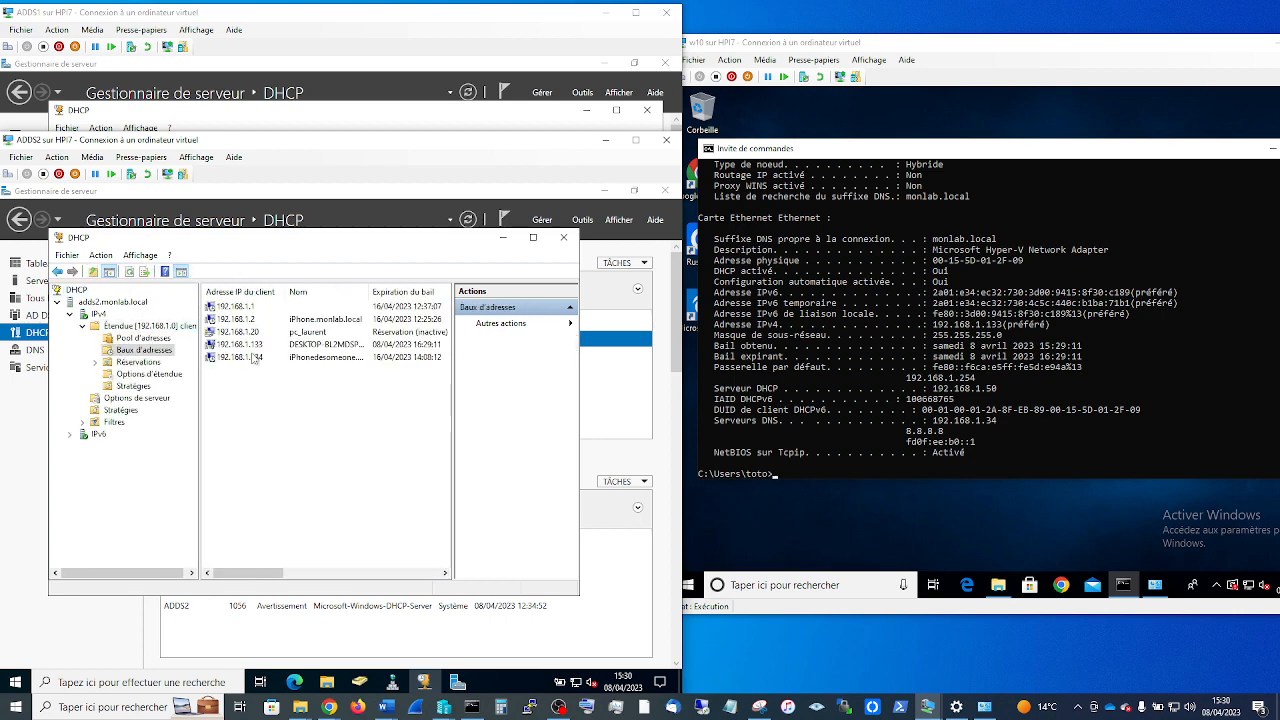
right_click(273, 408)
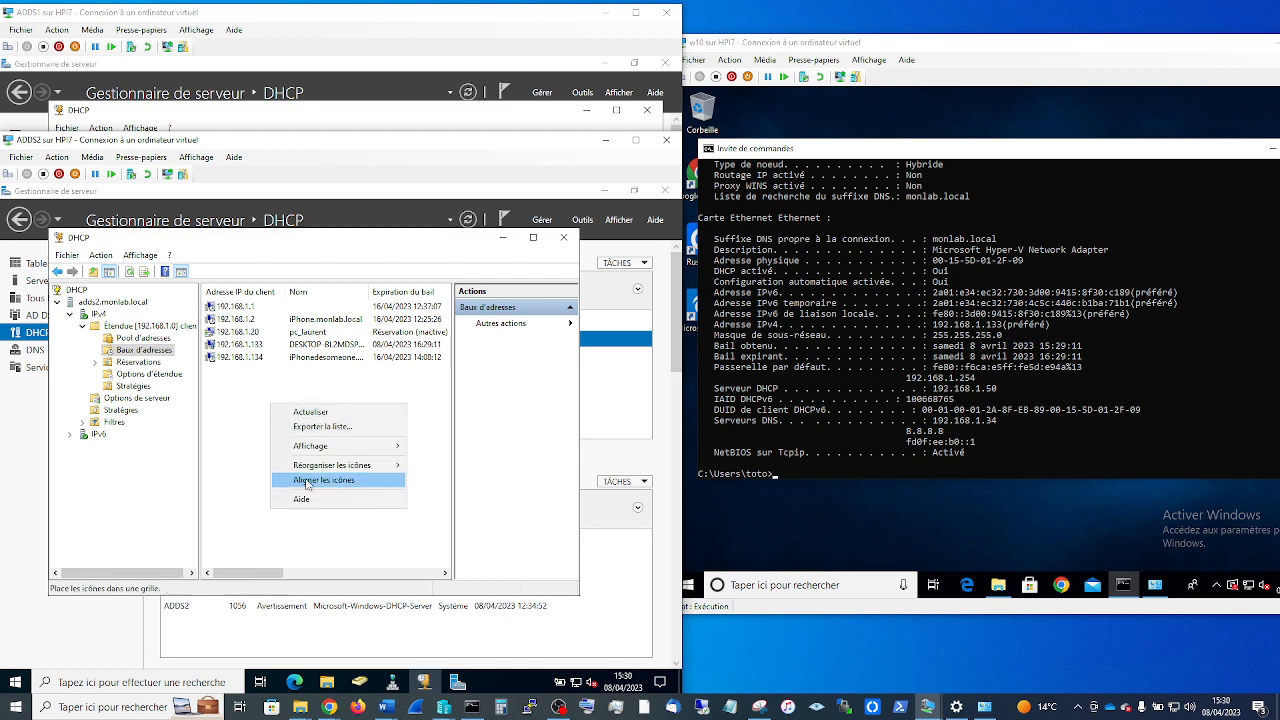
left_click(313, 416)
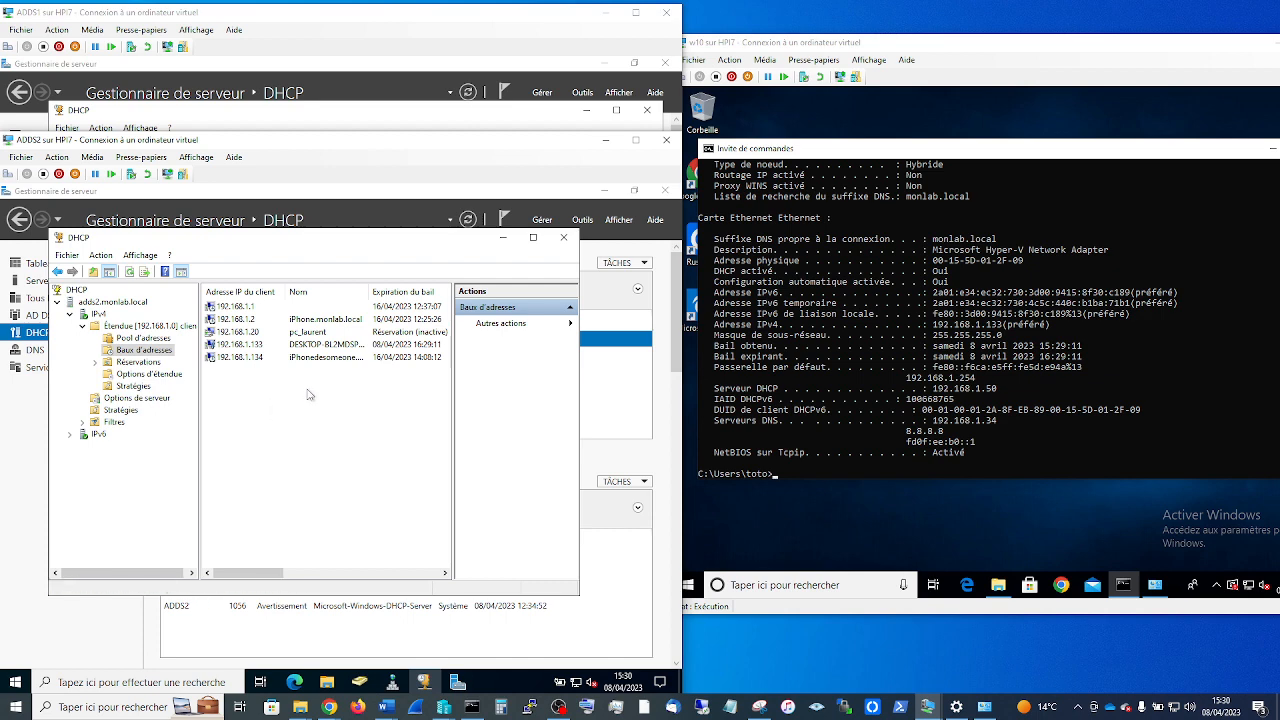
Expand the IPv4 filters (Filtres) on ADDS2 and check the Exclusion list for the 192.168.1.133 client.
left_click(251, 345)
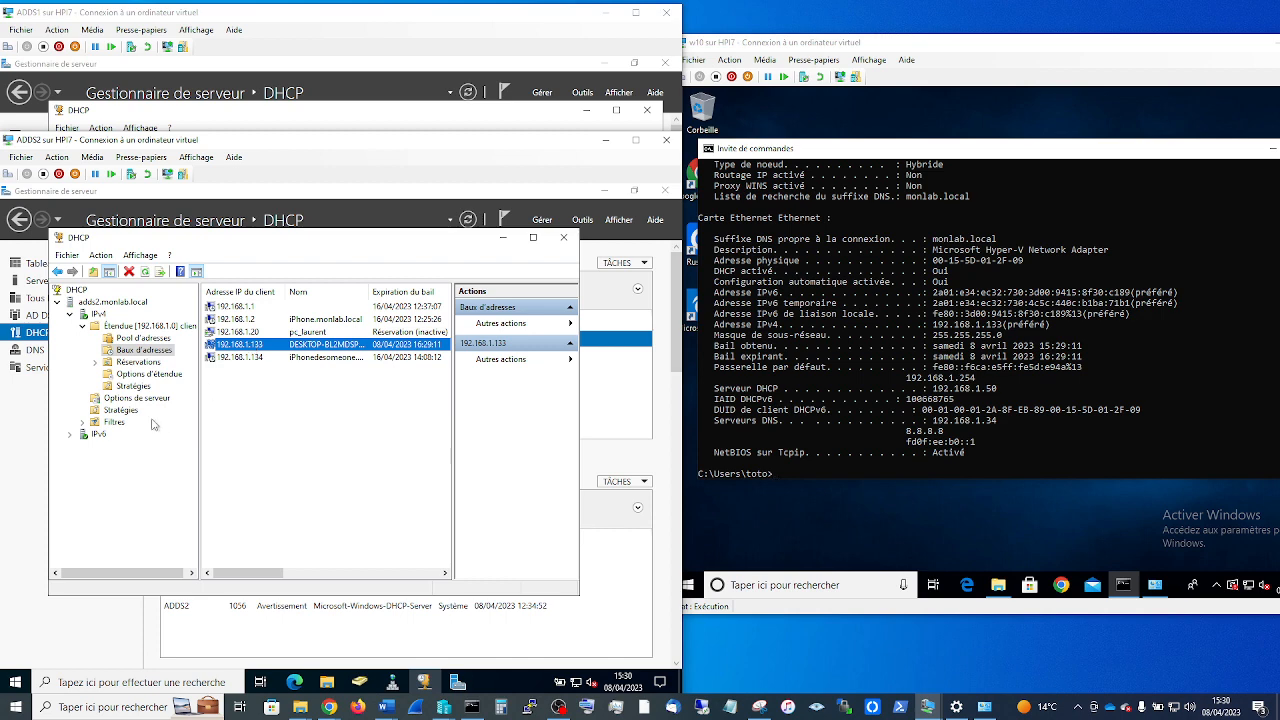
left_click(84, 423)
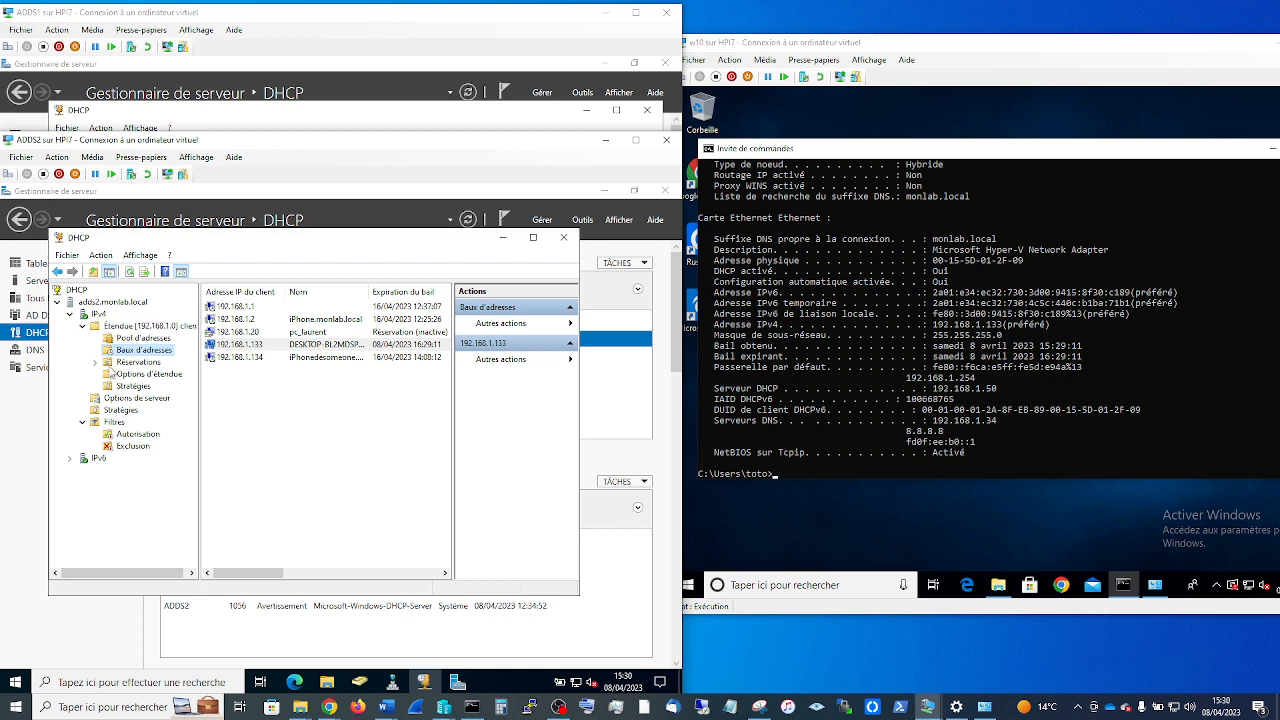
left_click(130, 445)
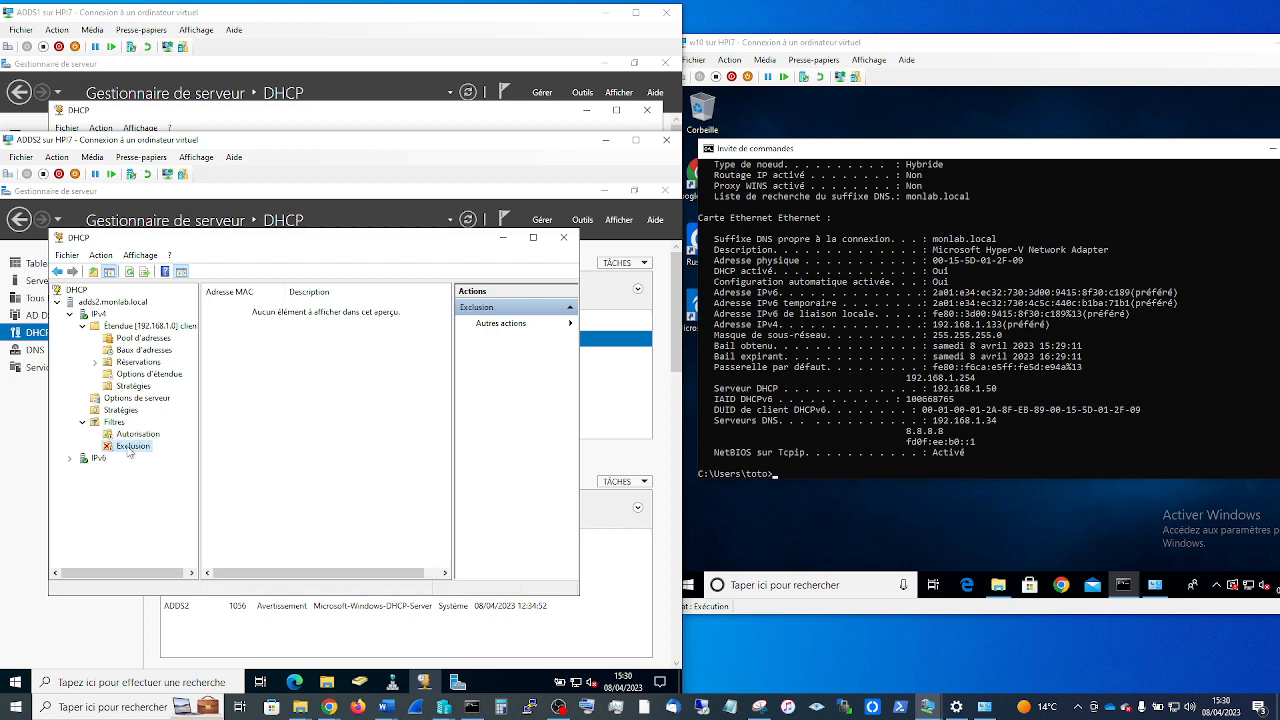
Add the 192.168.1.133 lease to the Exclusion filter on ADDS2 and refresh that filter's list.
left_click(156, 356)
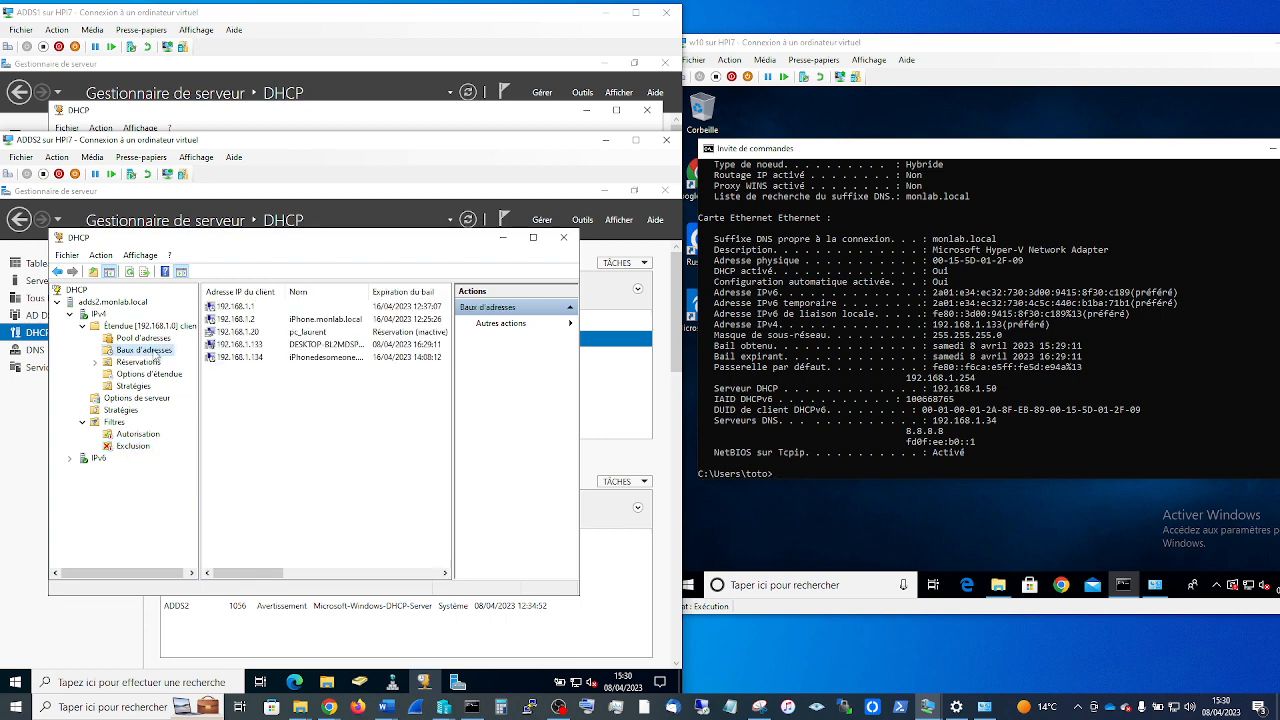
left_click(248, 346)
right_click(248, 348)
mouse_move(310, 355)
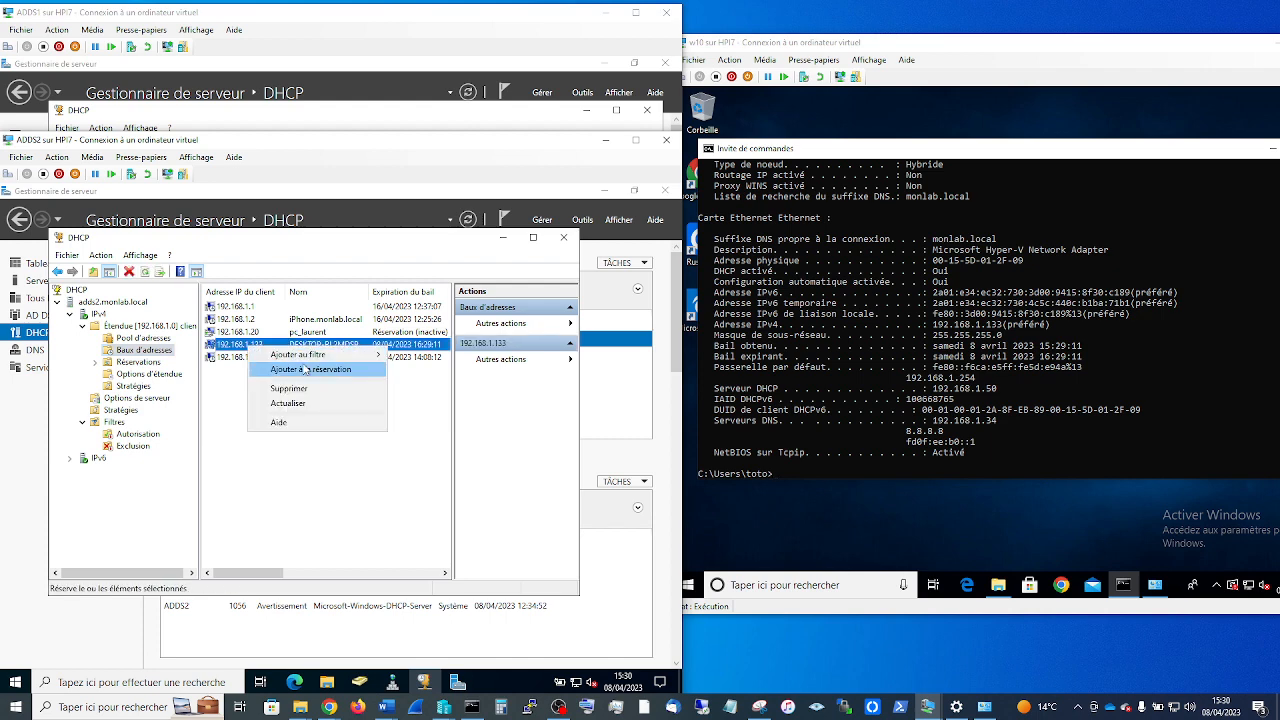
left_click(428, 369)
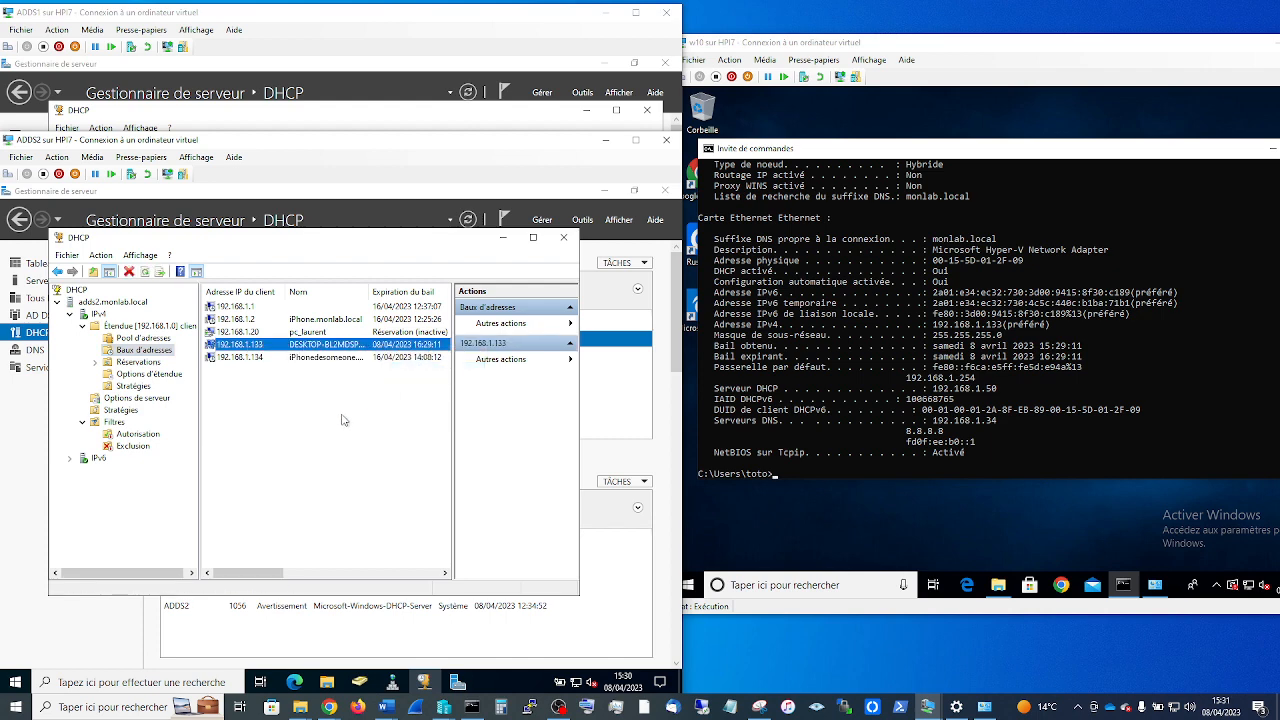
left_click(134, 446)
right_click(231, 414)
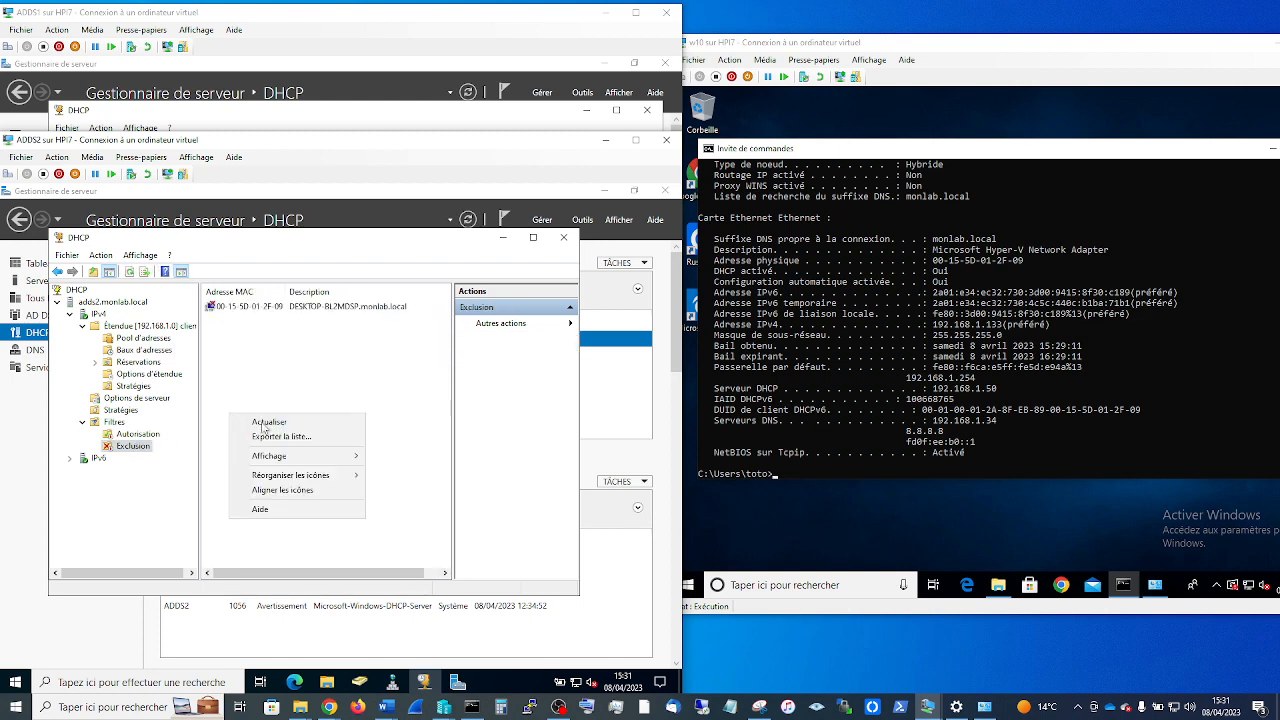
left_click(276, 427)
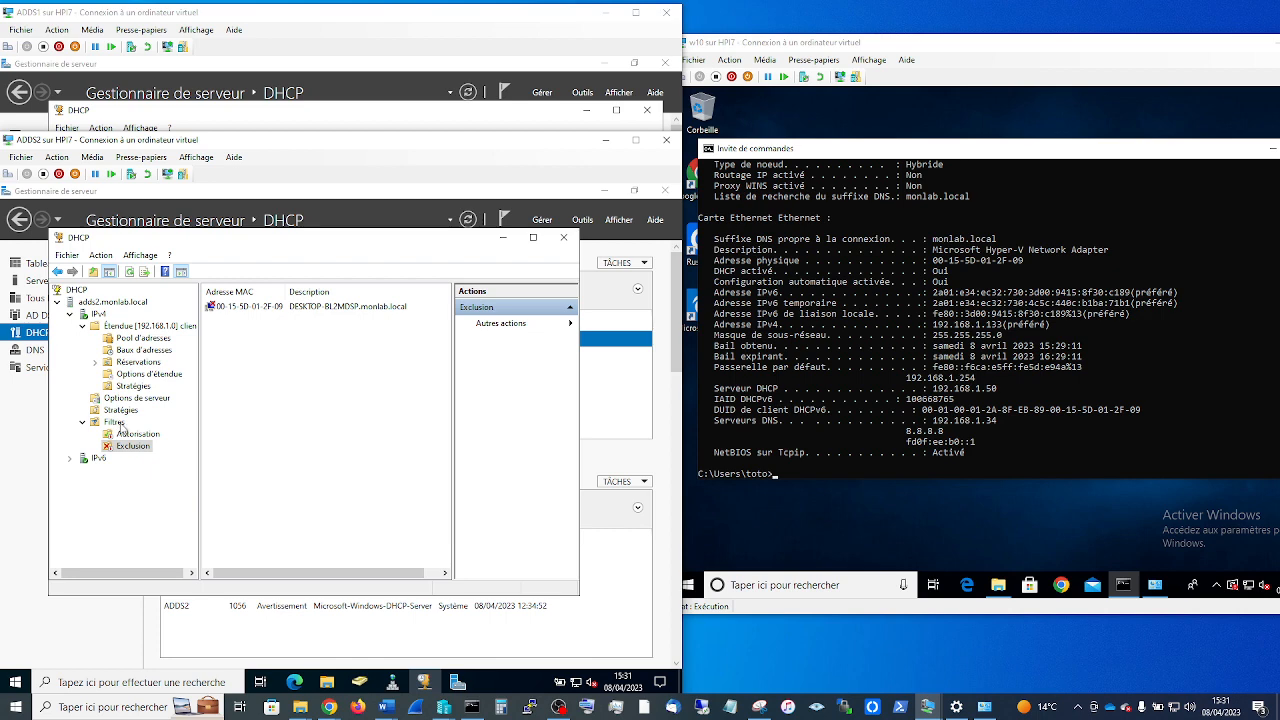
Enable the Exclusion filter on ADDS2 and refresh its list.
right_click(133, 446)
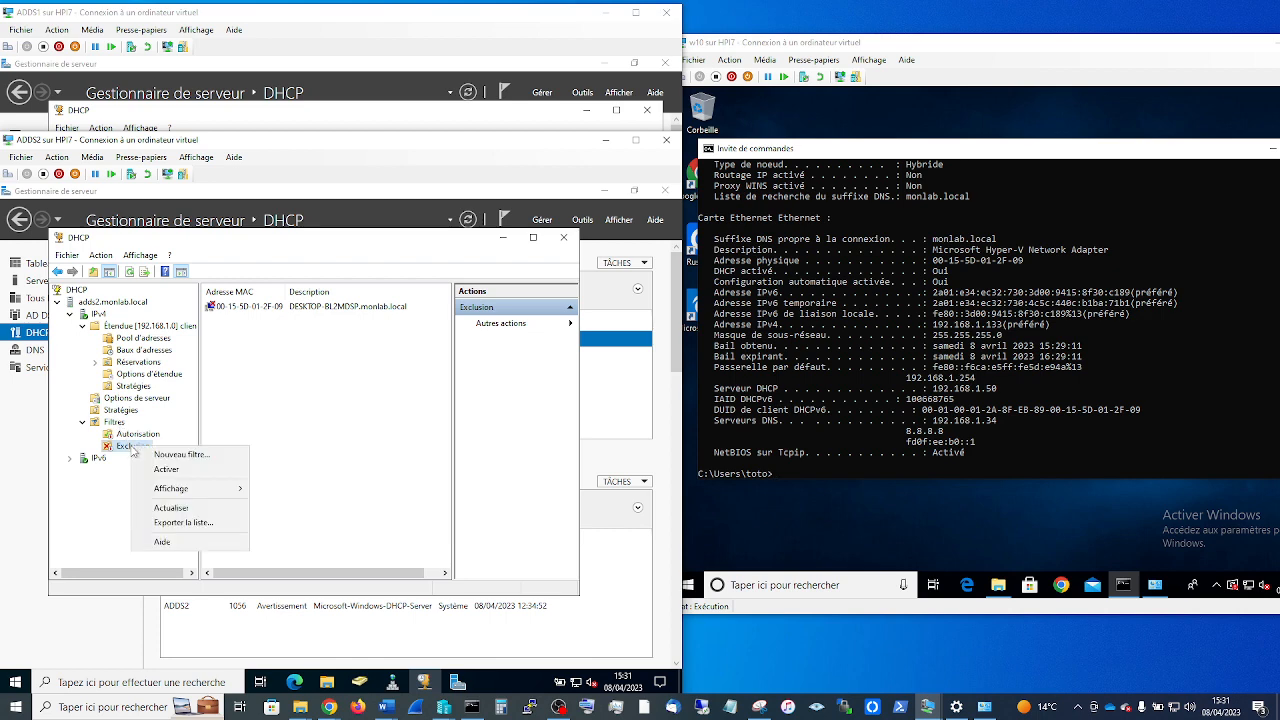
left_click(167, 470)
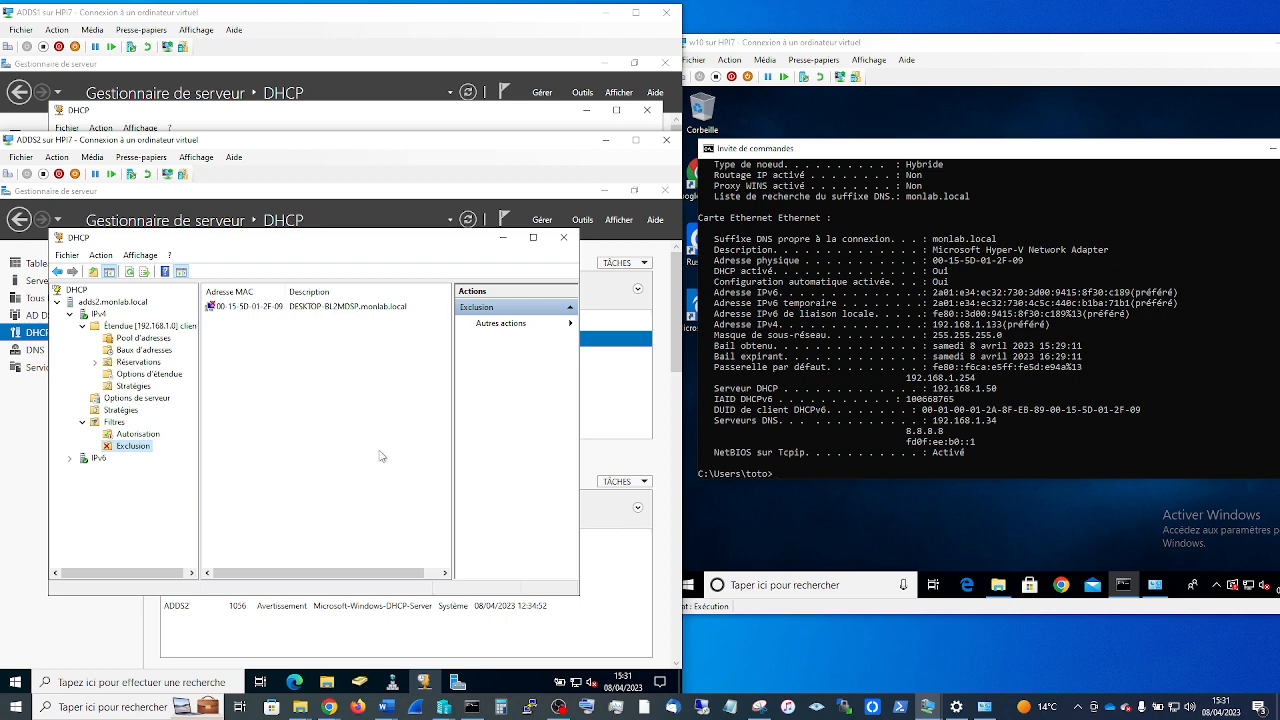
right_click(289, 392)
left_click(326, 401)
Release the w10 client's current address by running ipconfig /release in its command prompt.
left_click(796, 473)
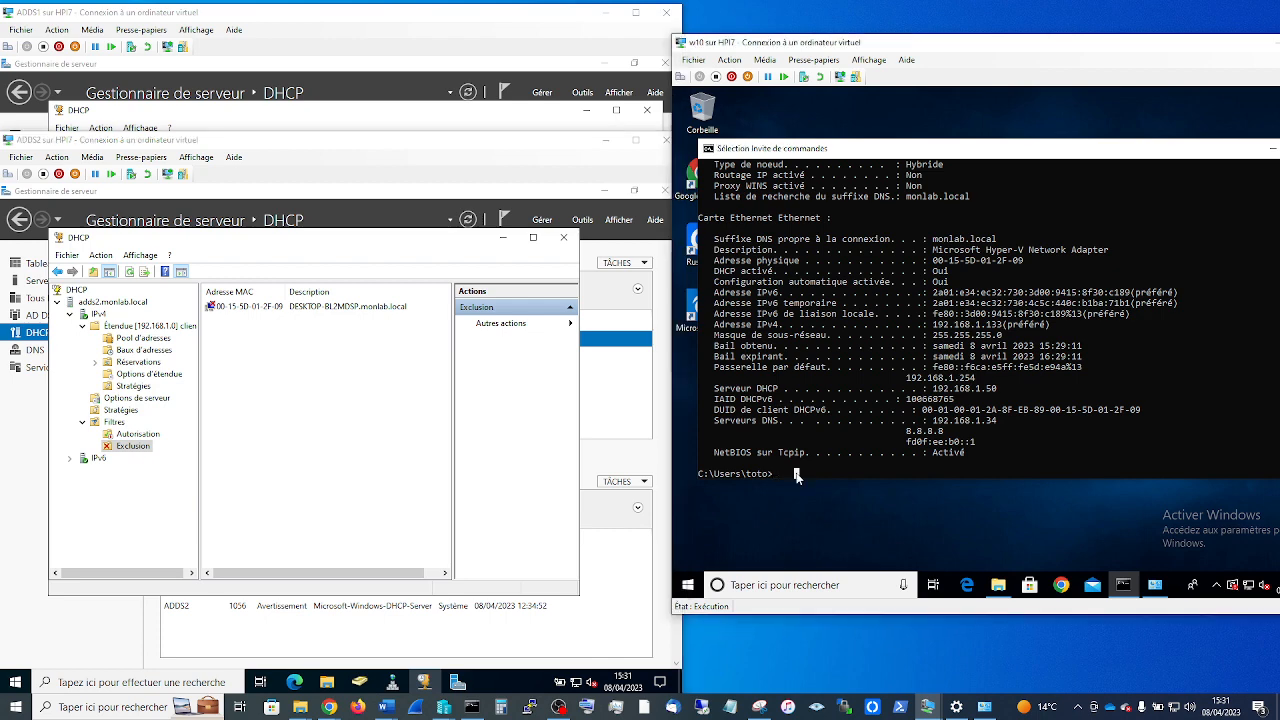
key("Up")
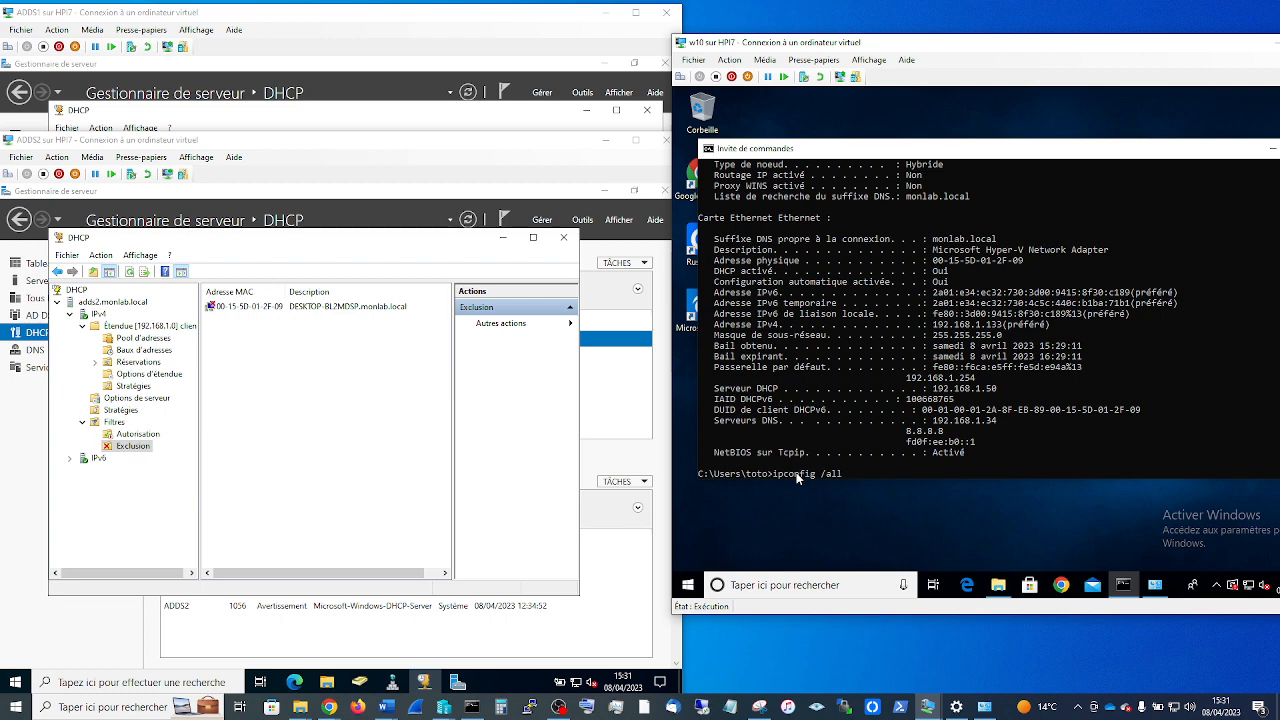
key("BackSpace")
key("BackSpace")
key("BackSpace")
type("release")
key("Return")
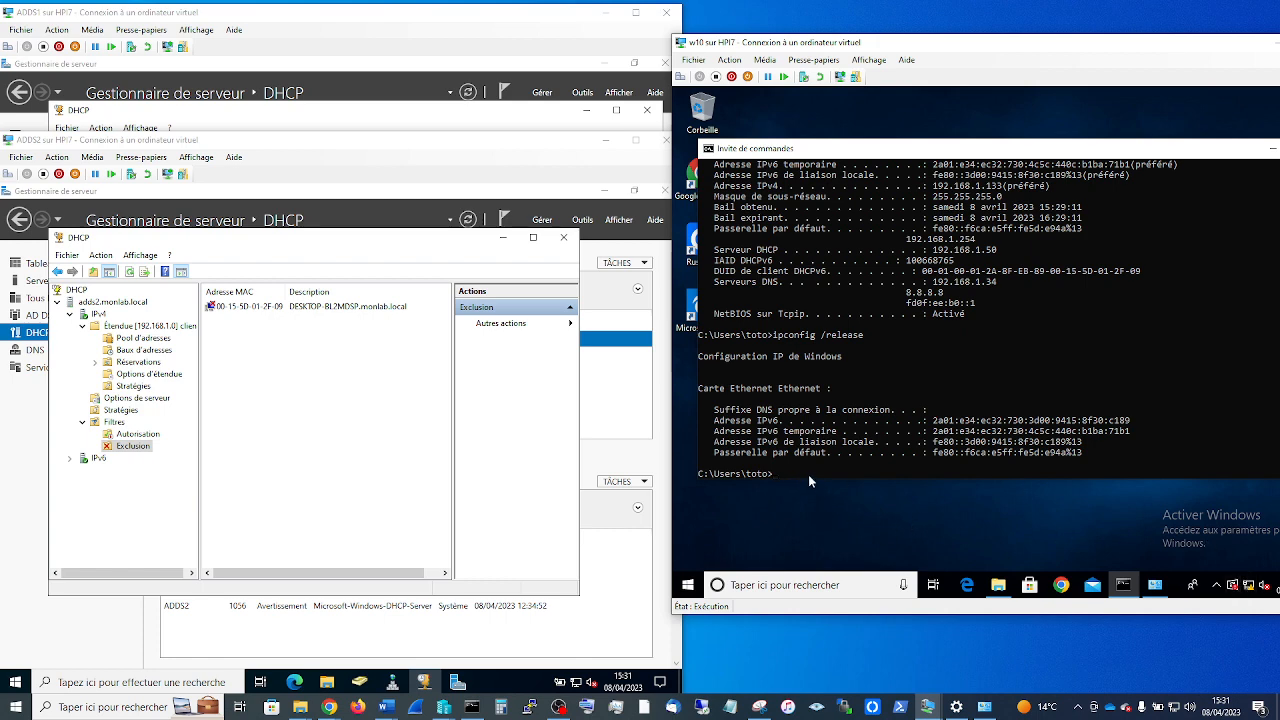
Run ipconfig /renew on w10 to request an address with the exclusion active on ADDS2.
left_click(808, 474)
key("Up")
key("BackSpace")
key("BackSpace")
key("BackSpace")
key("BackSpace")
key("BackSpace")
type("new")
key("Return")
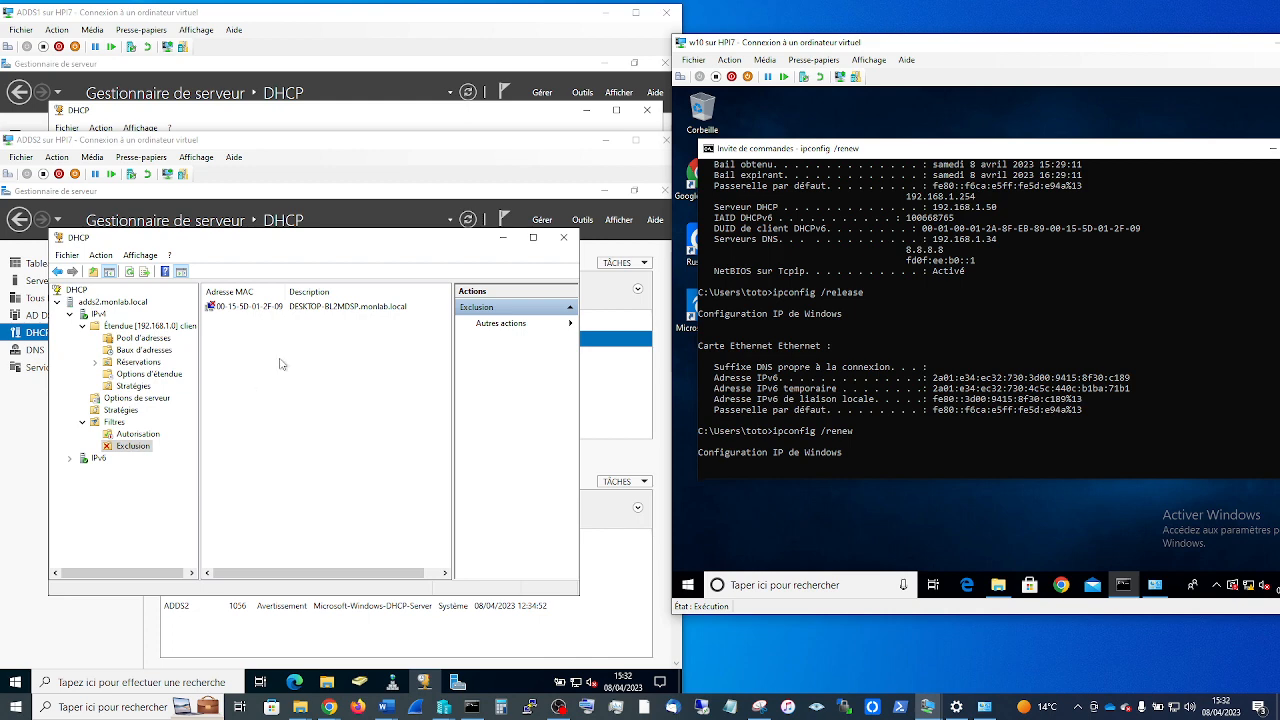
Delete the w10 client's MAC address entry from the Exclusion filter on ADDS2 and refresh the list.
right_click(236, 311)
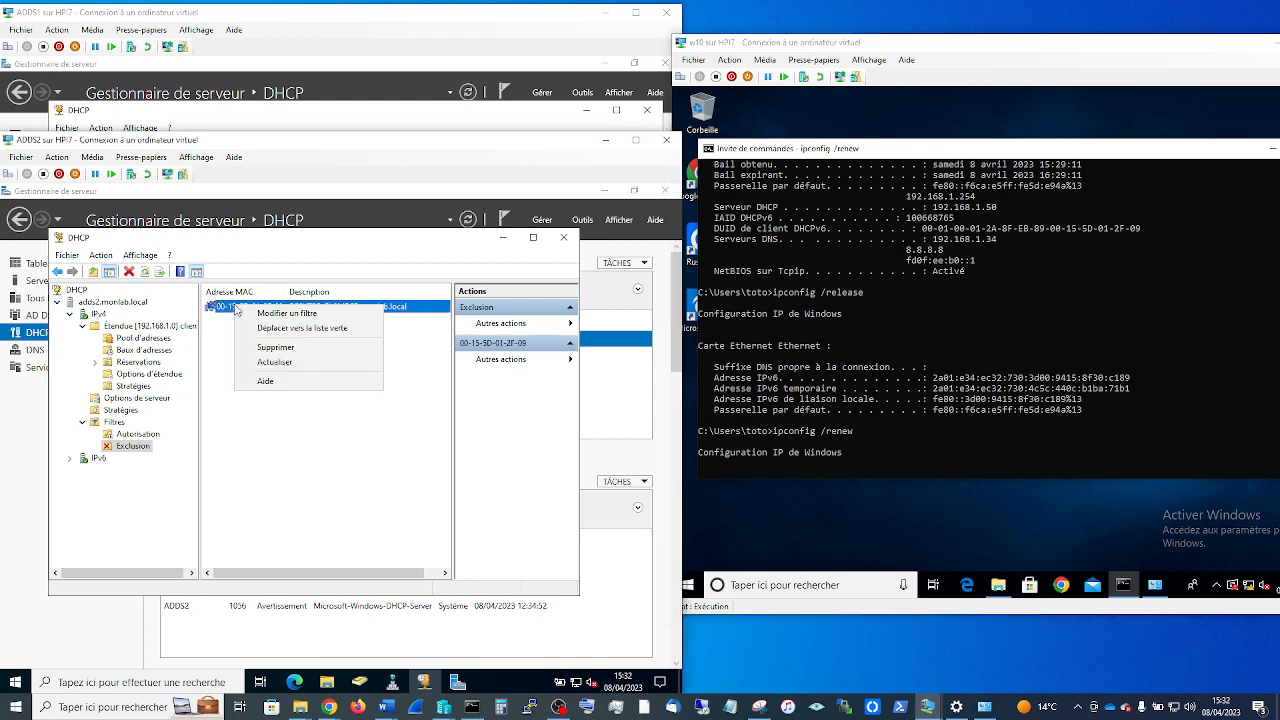
left_click(276, 348)
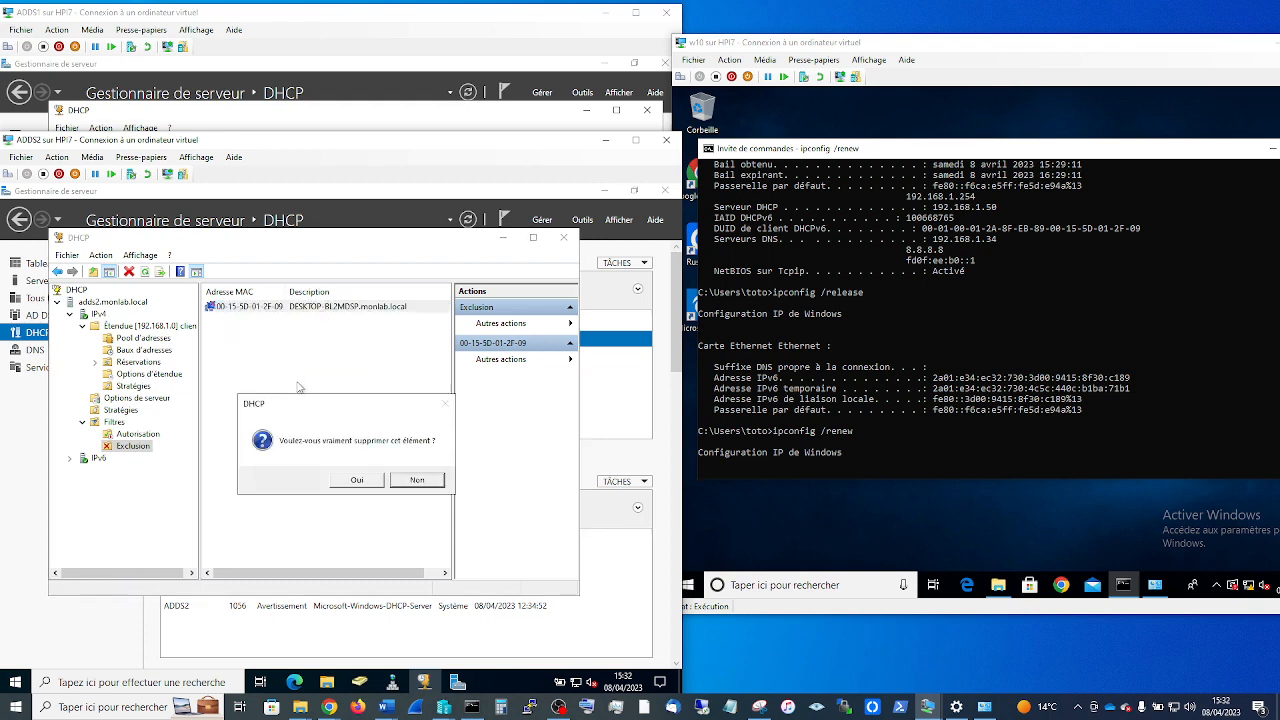
left_click(380, 480)
right_click(281, 393)
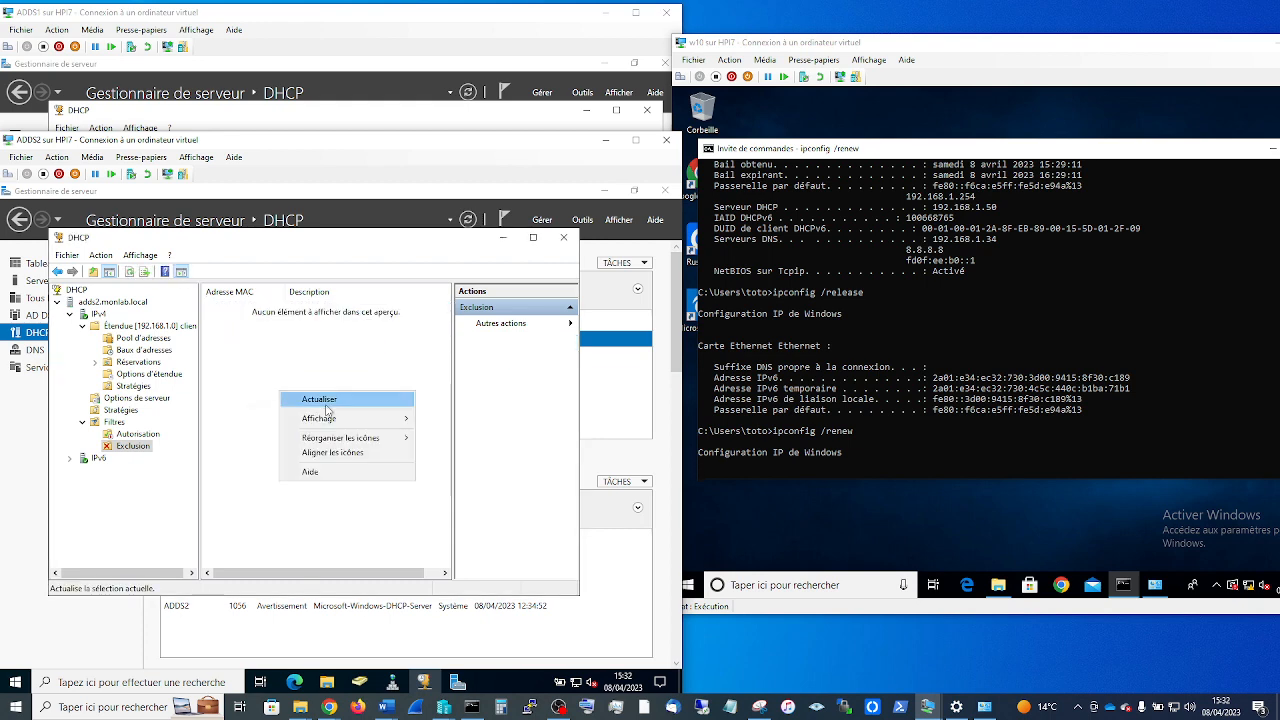
left_click(320, 400)
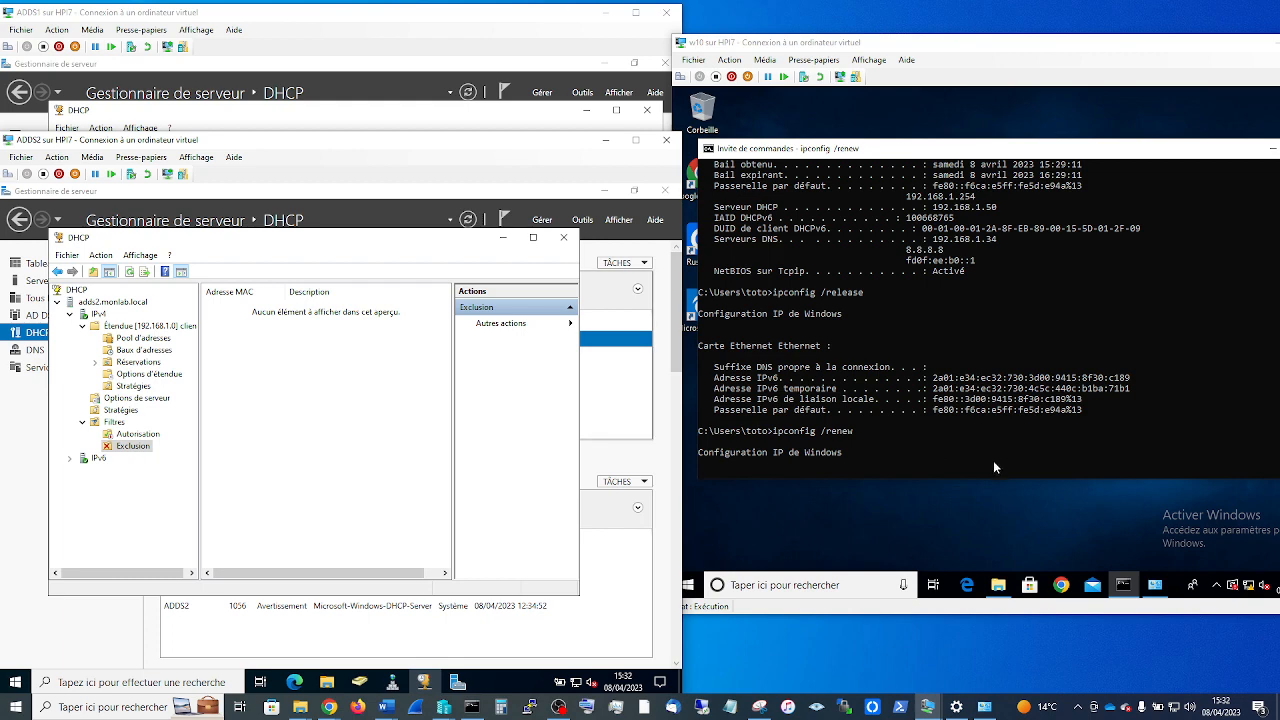
Run ipconfig /all on w10 to check the lease and DHCP server following the exclusion's removal.
left_click(930, 462)
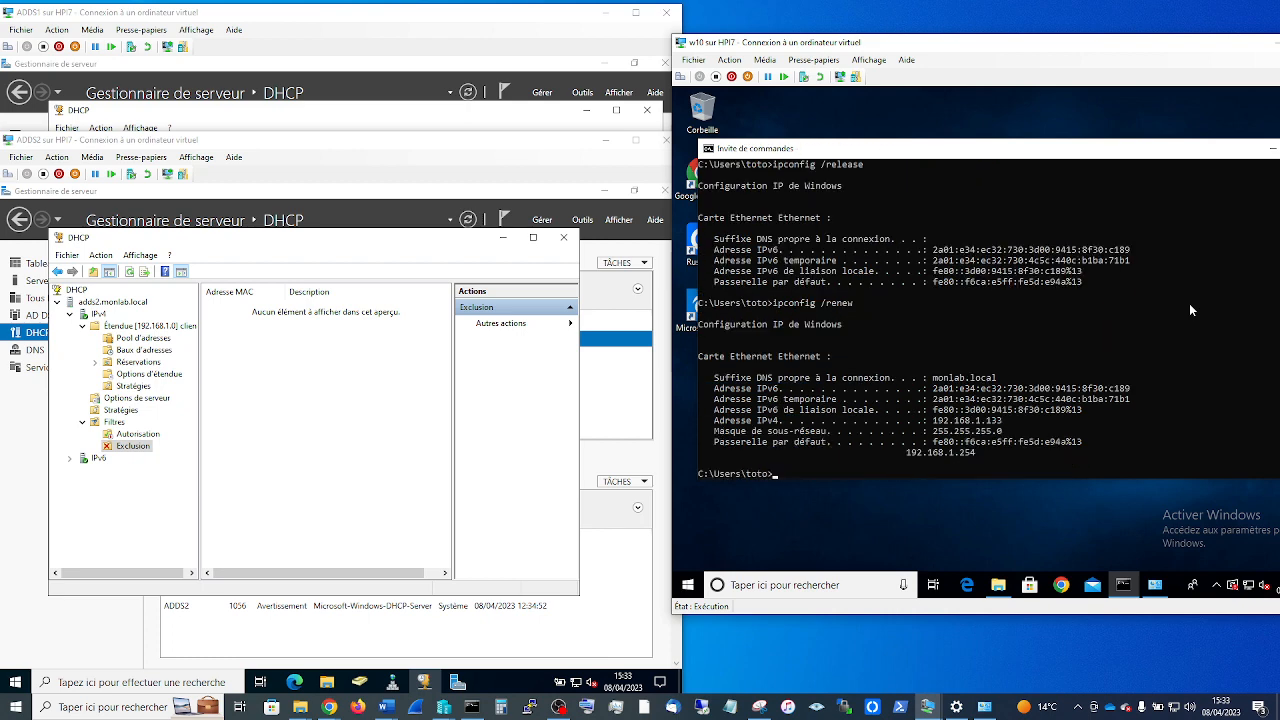
key("Up")
key("BackSpace")
key("BackSpace")
key("BackSpace")
key("BackSpace")
key("BackSpace")
type("all")
key("Return")
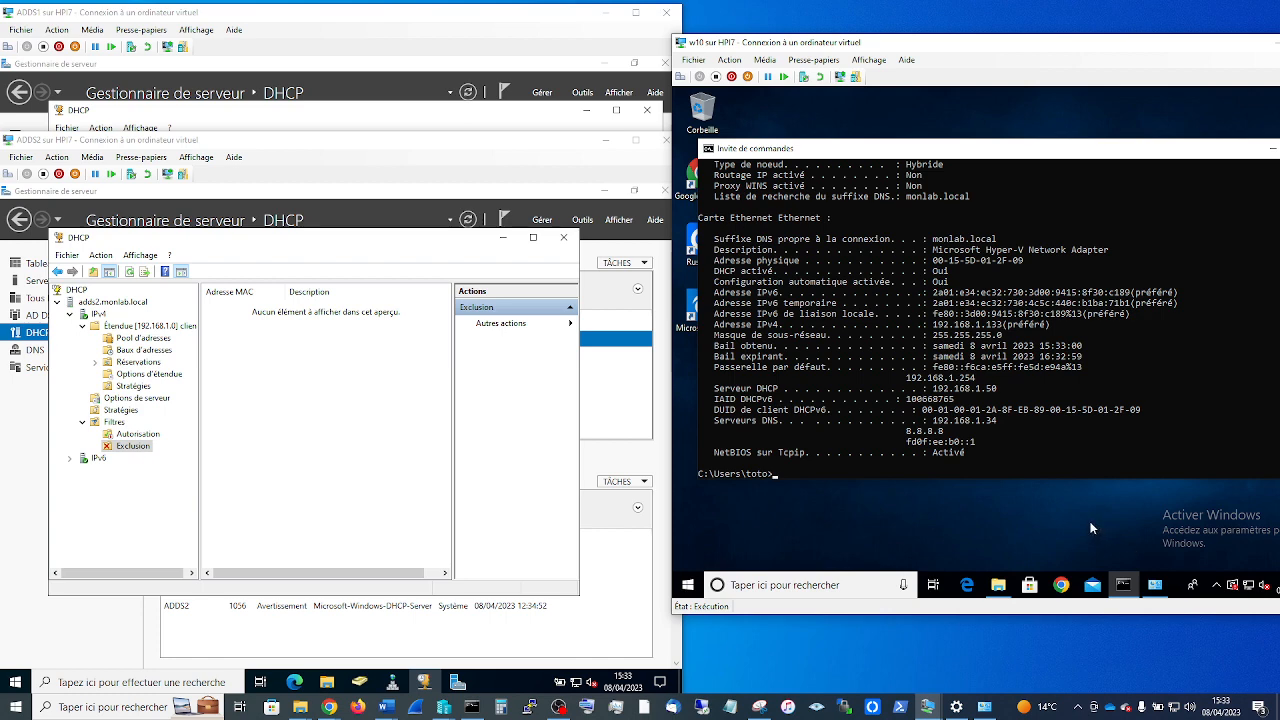
Display the Autorisation filter list under Filtres on ADDS2.
left_click(140, 435)
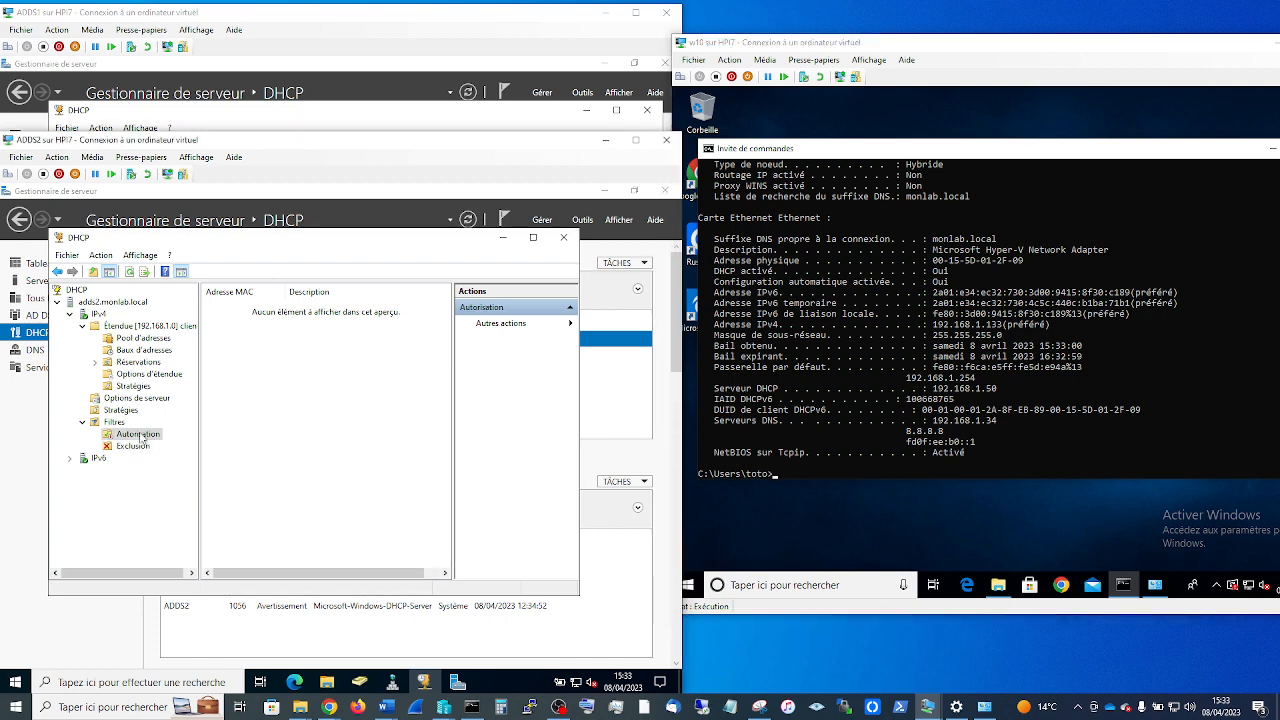